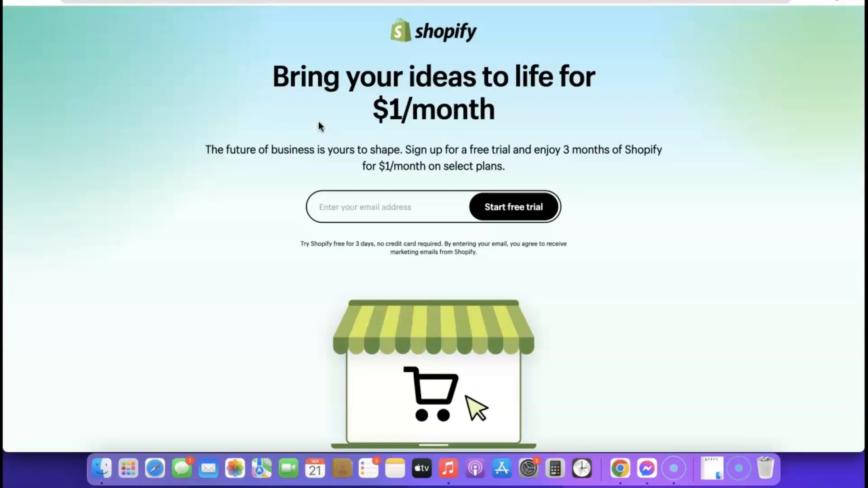
# - Start a Shopify free trial using the saved email address
pyautogui.click(353, 207)
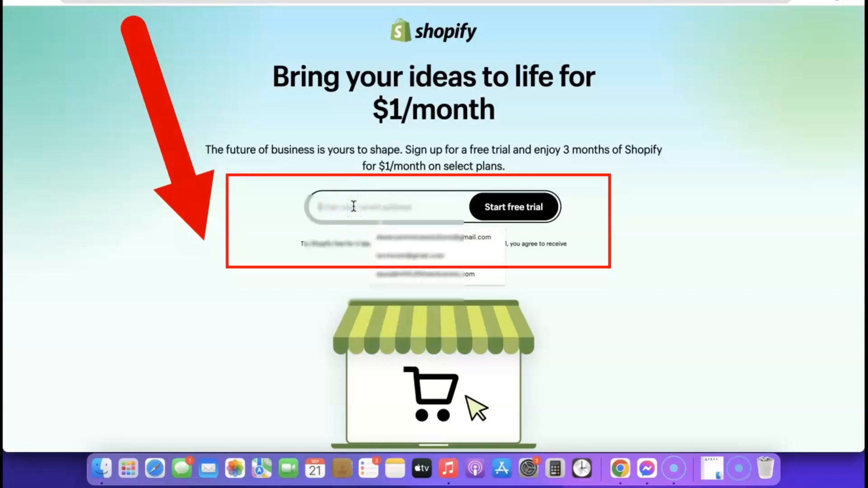
pyautogui.click(395, 239)
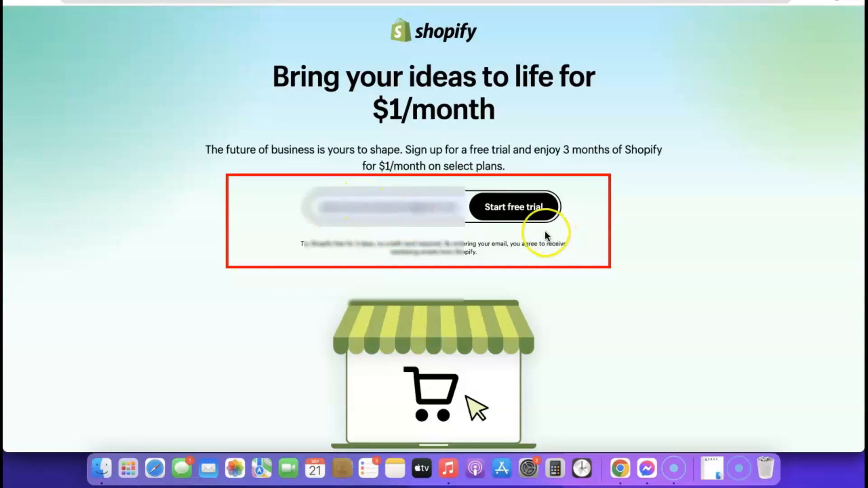
pyautogui.click(519, 207)
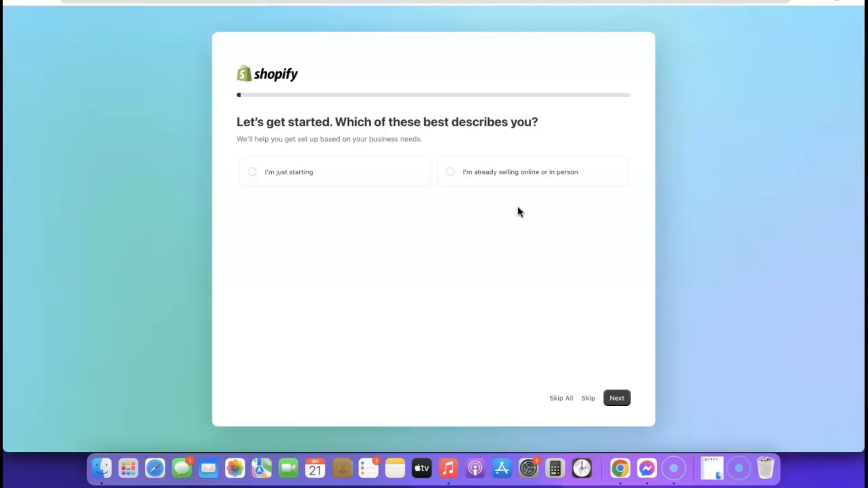
# - Answer the setup questions: just starting, selling through an online store, dropshipping products first
pyautogui.click(484, 209)
pyautogui.click(252, 176)
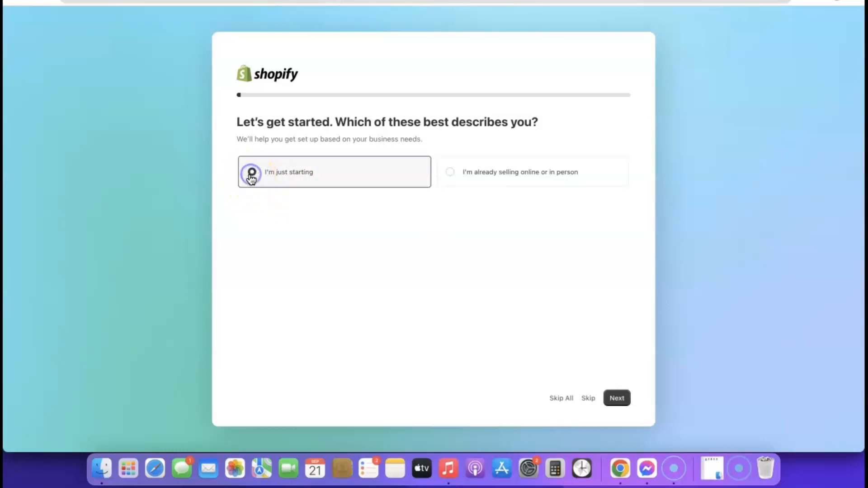
pyautogui.click(618, 399)
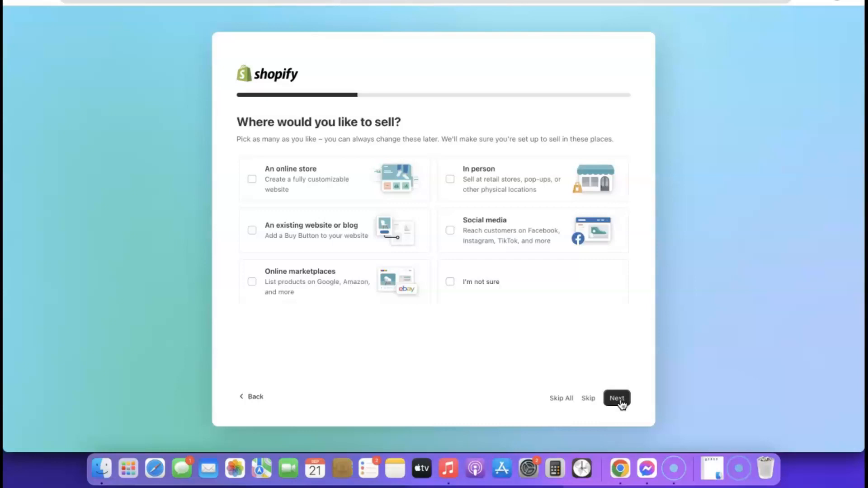
pyautogui.rightClick(251, 178)
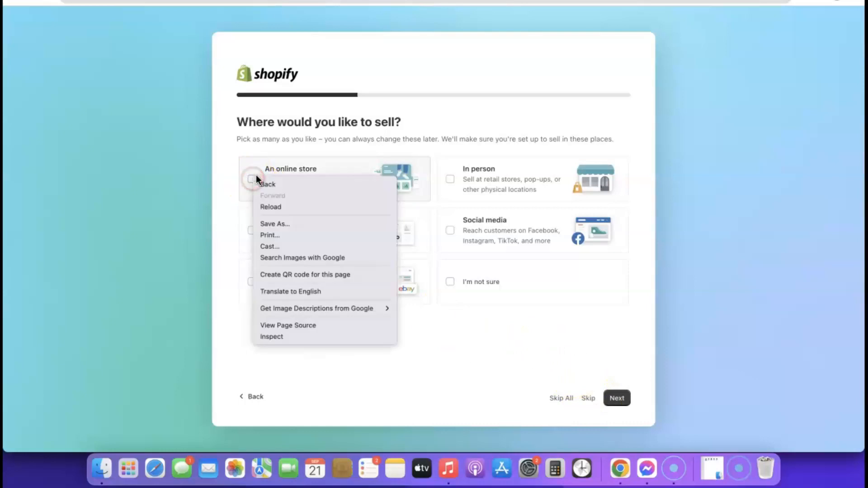
pyautogui.click(245, 177)
pyautogui.click(252, 178)
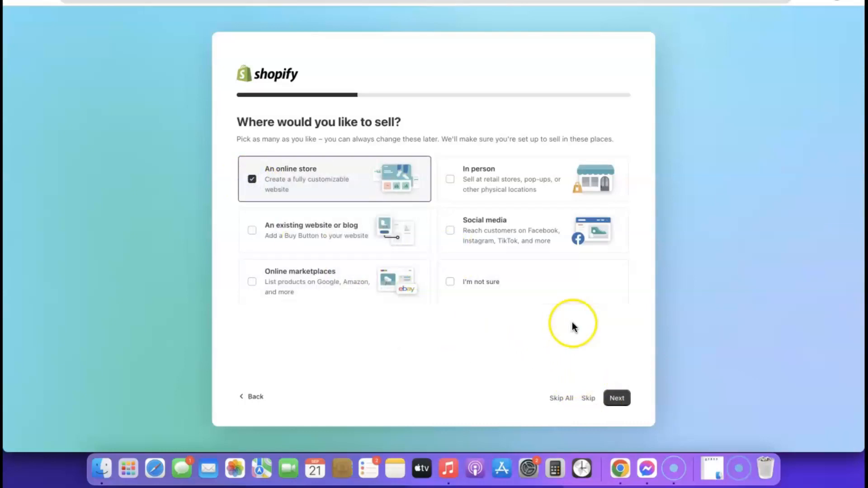
pyautogui.click(616, 399)
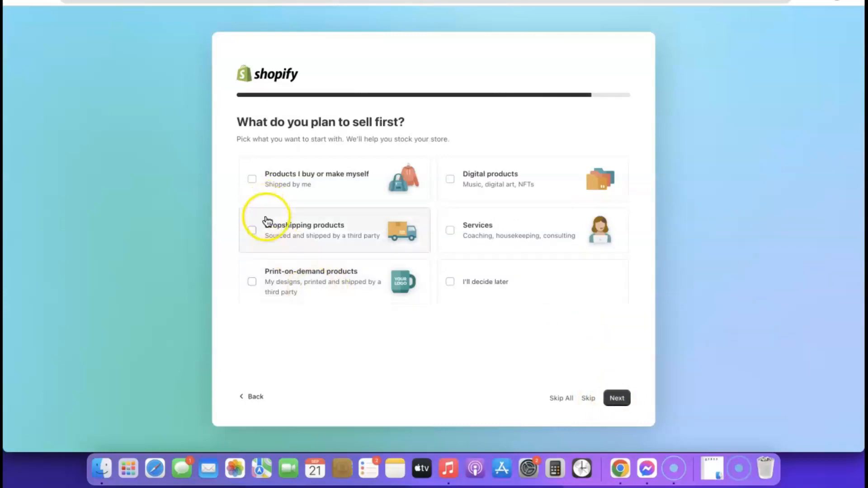
pyautogui.click(252, 231)
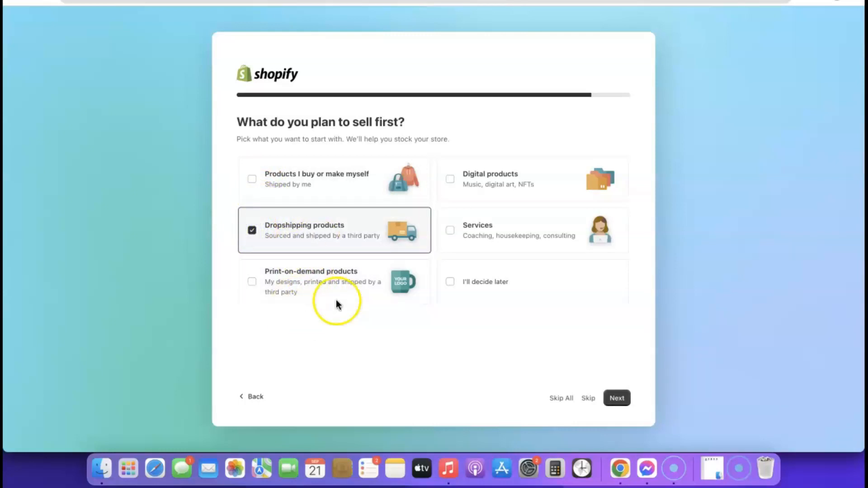
pyautogui.click(616, 397)
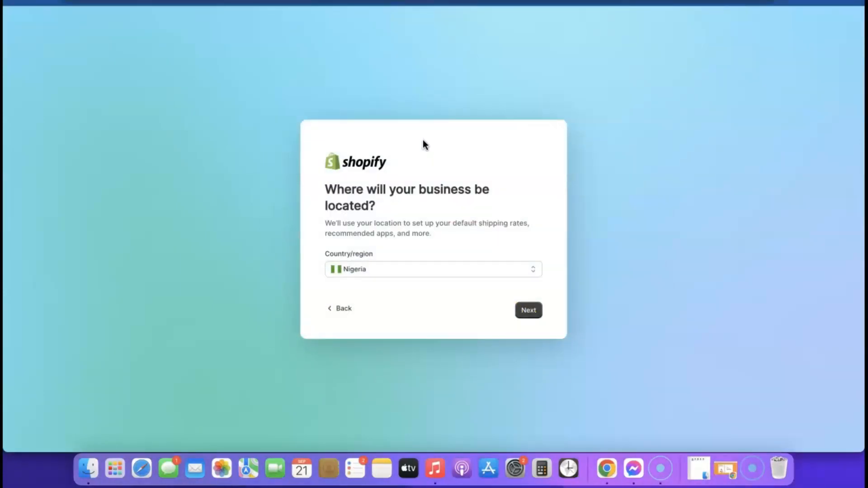
# - Set the business location country/region to Nigeria
pyautogui.click(487, 270)
pyautogui.click(494, 271)
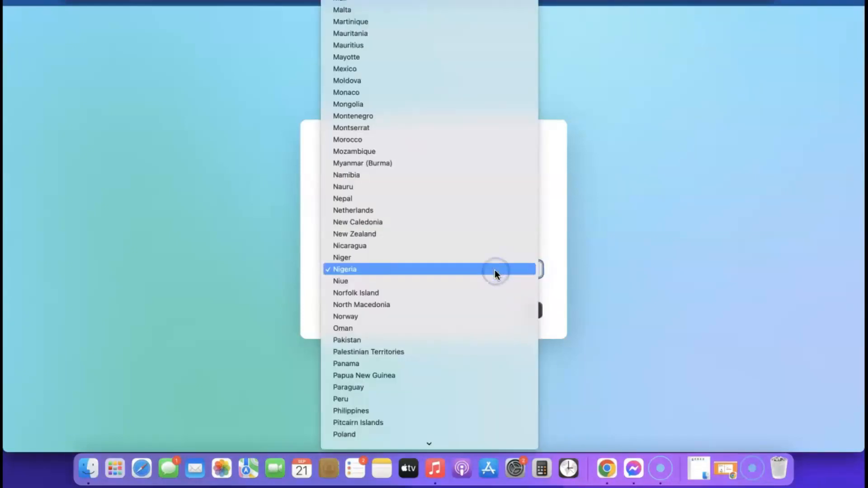
pyautogui.click(520, 270)
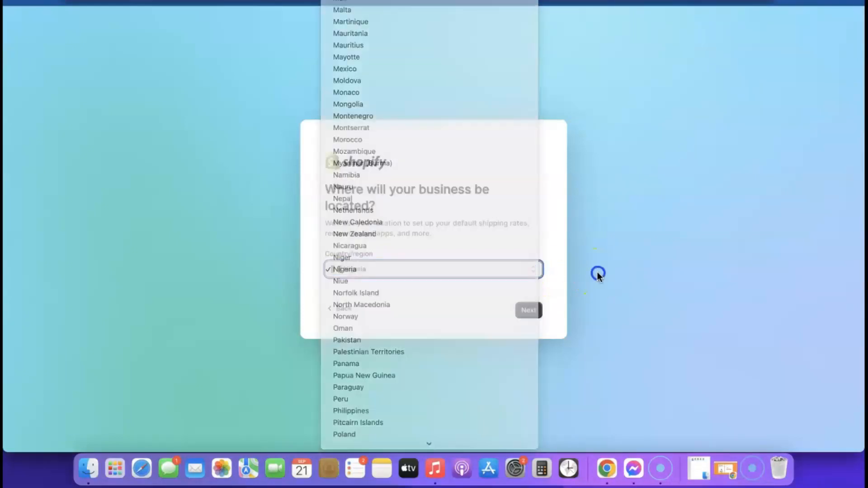
pyautogui.click(527, 310)
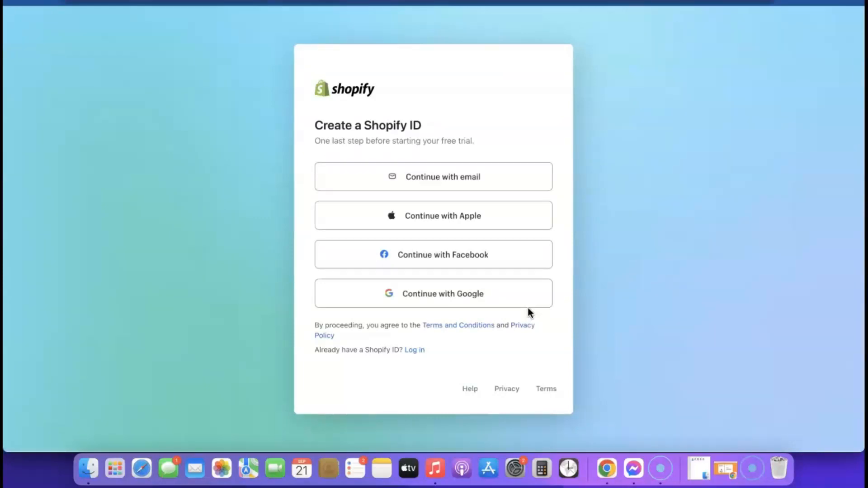
# - Create the Shopify ID with email and Chrome's suggested strong password
pyautogui.click(436, 180)
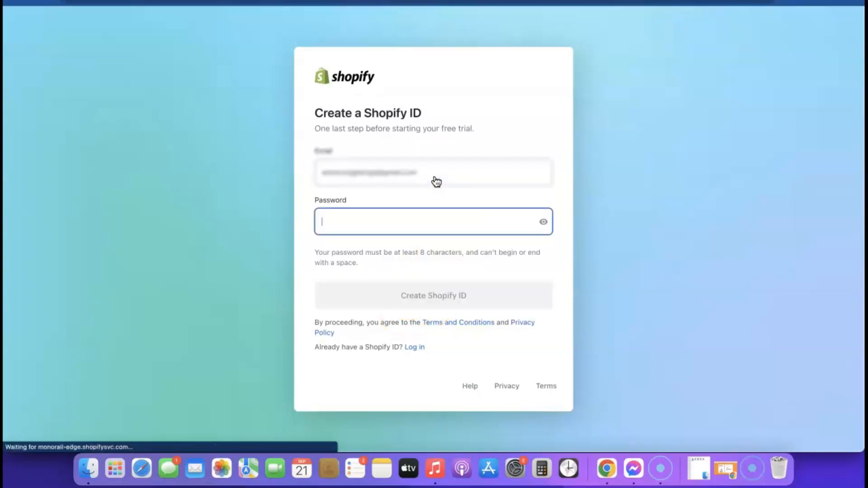
pyautogui.click(467, 223)
pyautogui.click(465, 251)
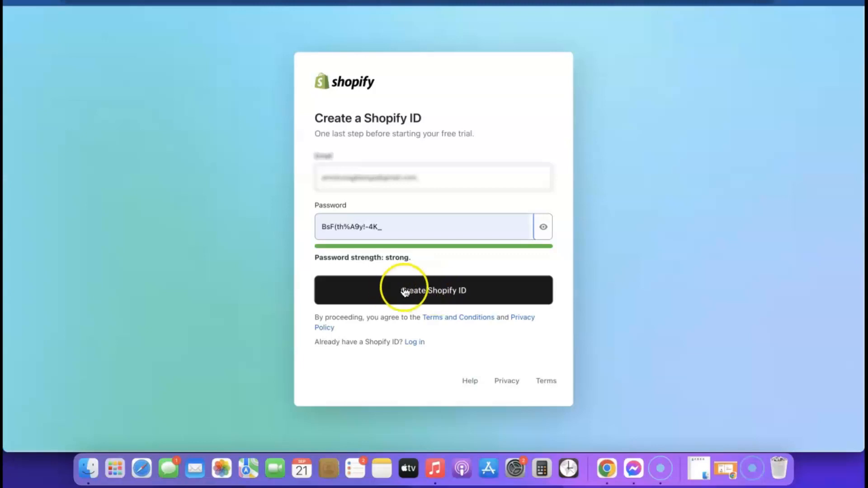
pyautogui.click(431, 292)
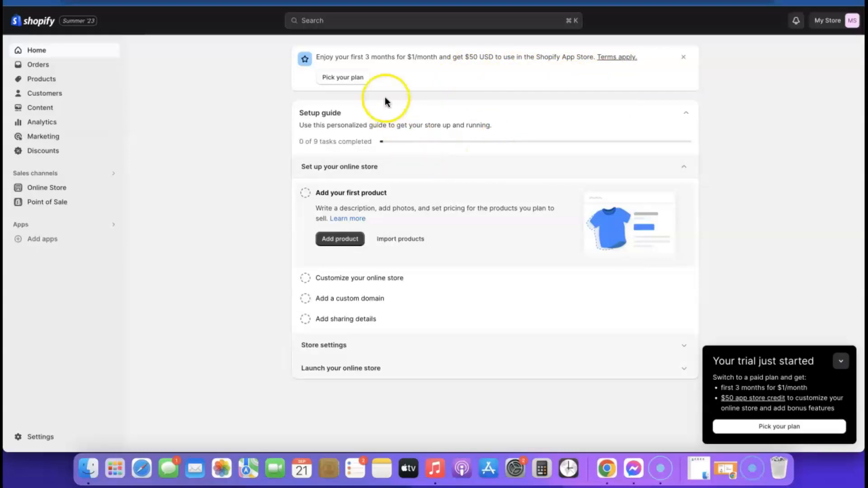
# - Look over the plans from Home and Themes, then pick the Basic plan
pyautogui.click(347, 80)
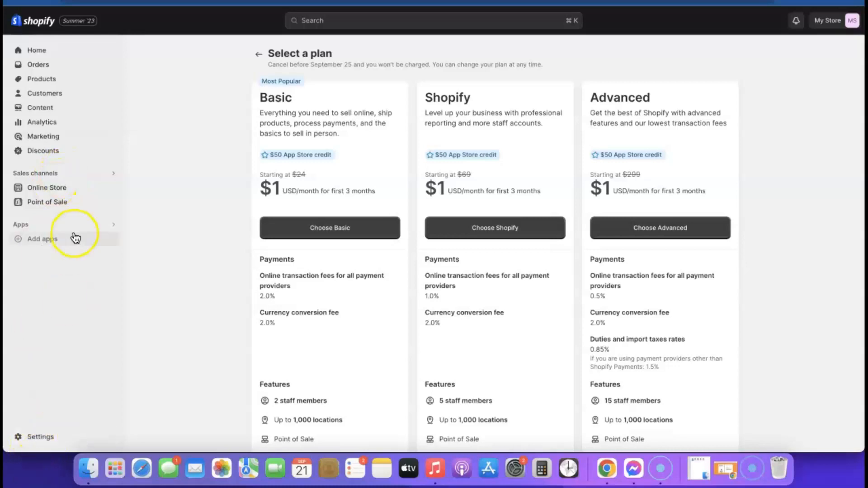
pyautogui.click(37, 52)
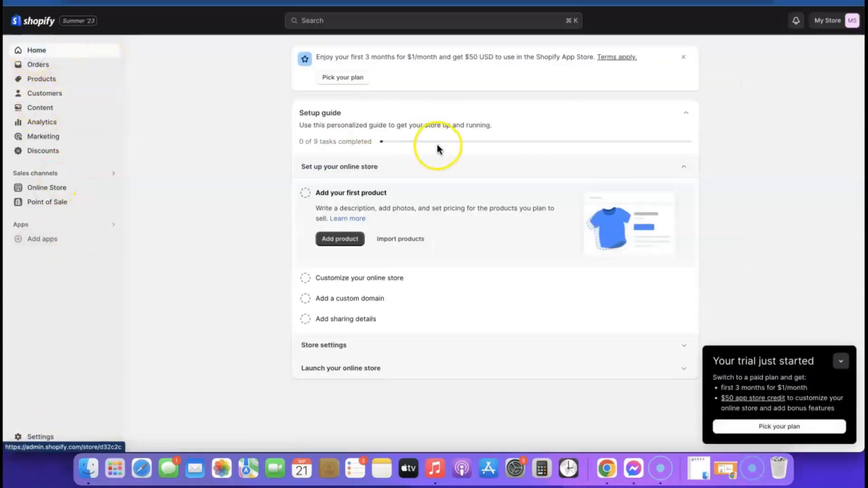
pyautogui.click(43, 188)
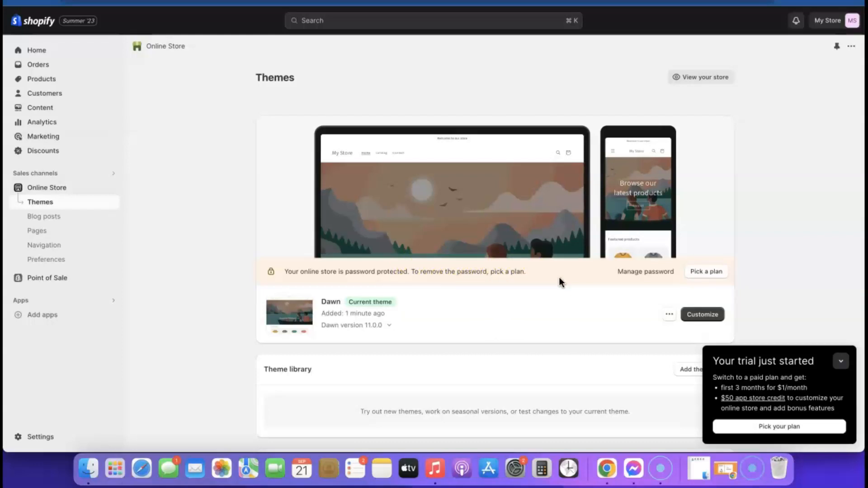
pyautogui.click(702, 273)
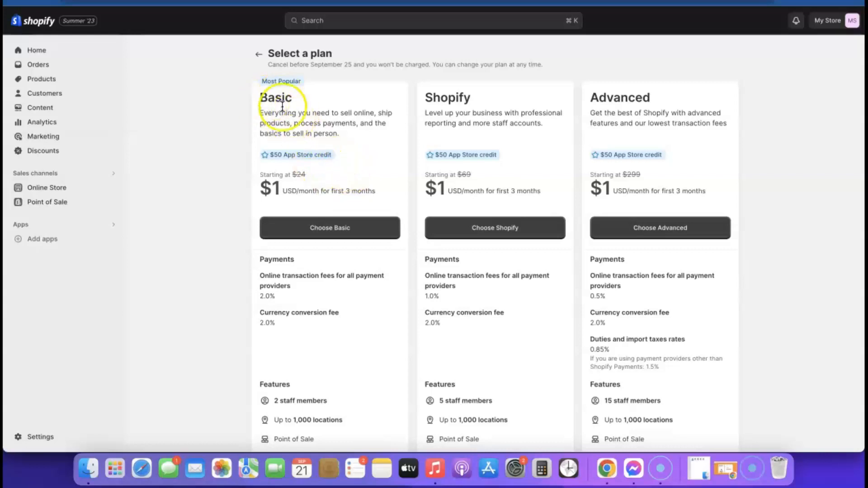
pyautogui.click(329, 230)
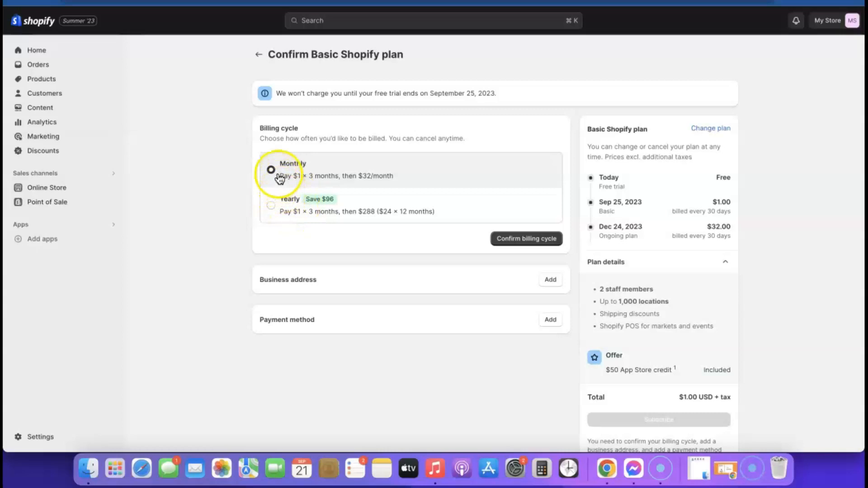
# - Confirm monthly billing and save the business address with the owner's first and last name
pyautogui.click(521, 240)
pyautogui.scroll(-2, 513, 219)
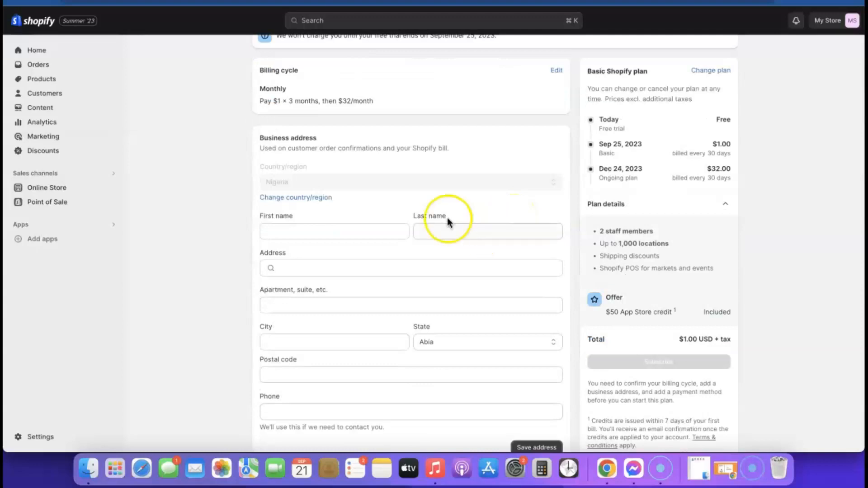
pyautogui.click(316, 228)
pyautogui.click(470, 228)
pyautogui.click(441, 269)
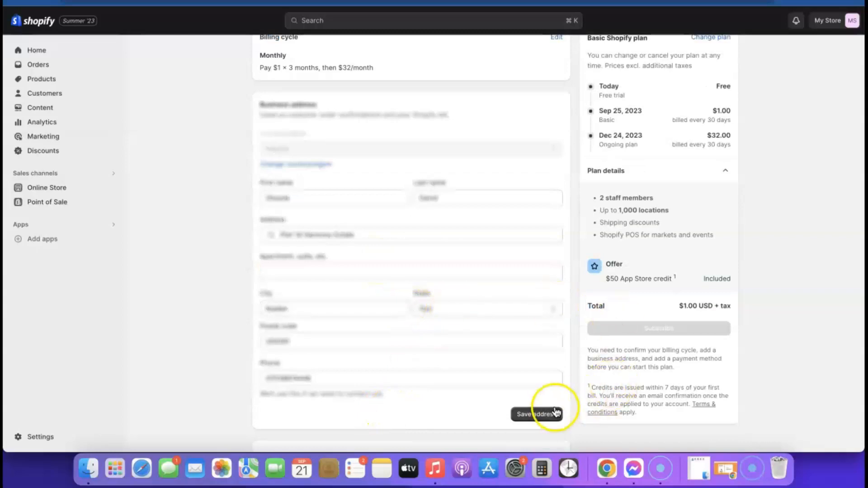
pyautogui.click(546, 414)
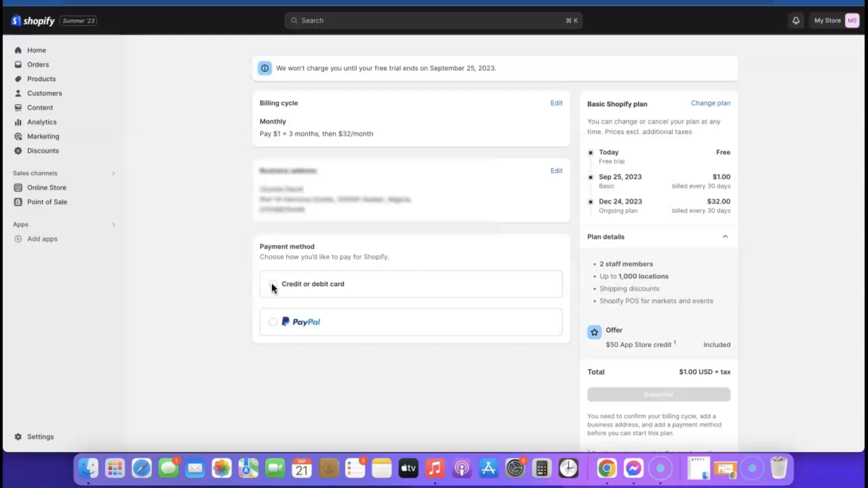
# - Add a Visa card as the payment method and subscribe to the Basic plan
pyautogui.click(273, 328)
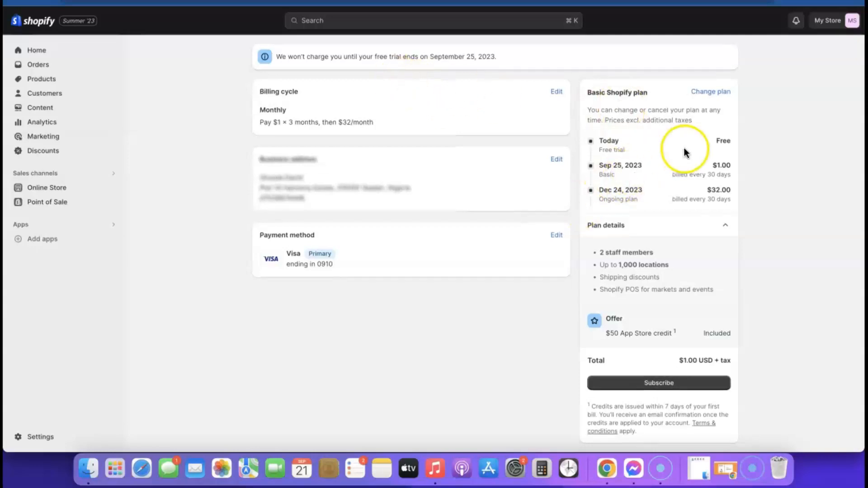
pyautogui.click(660, 385)
pyautogui.scroll(-3, 554, 248)
pyautogui.scroll(3, 554, 248)
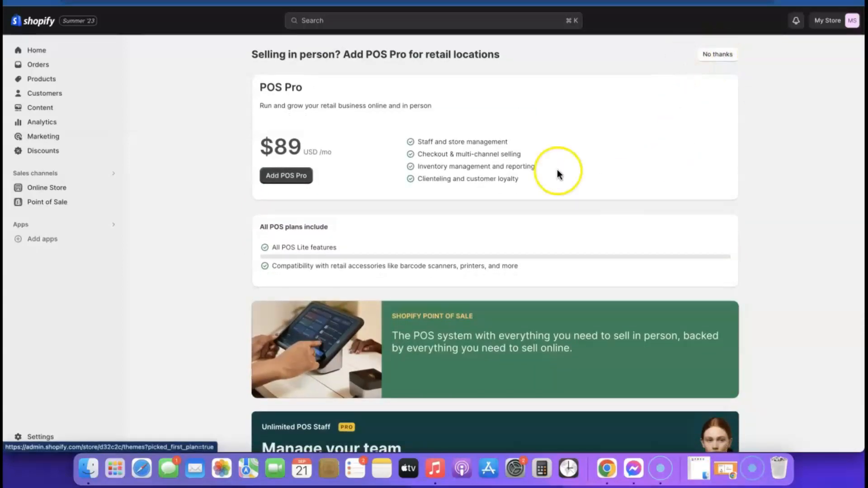
# - Decline the POS Pro add-on and open the storefront in a new tab
pyautogui.click(719, 55)
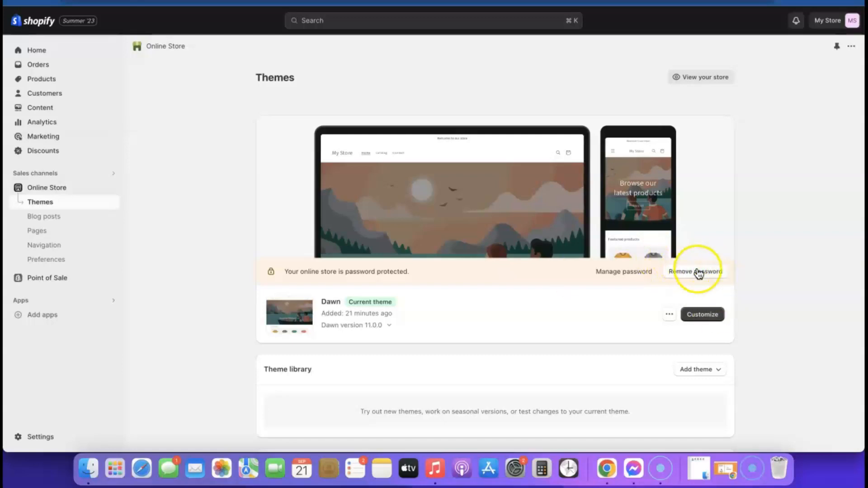
pyautogui.rightClick(701, 84)
pyautogui.click(722, 85)
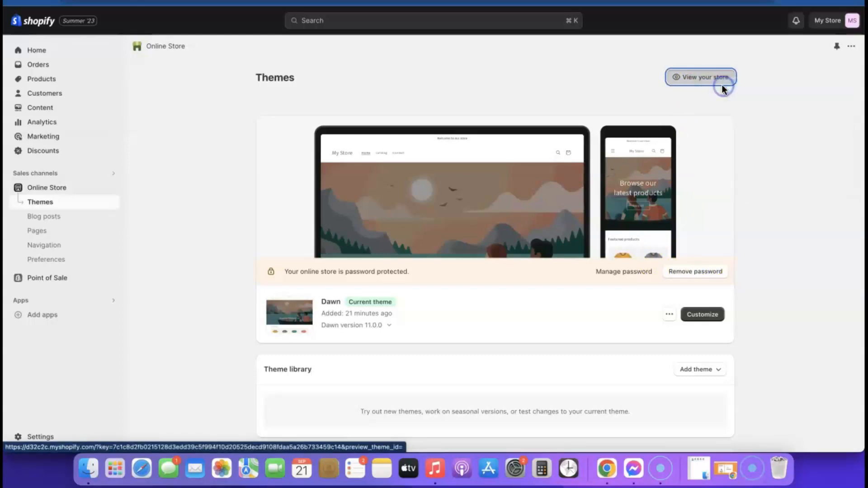
# - Look over the live storefront, then return to the admin Themes page
pyautogui.hotkey('ctrl', 'Tab')
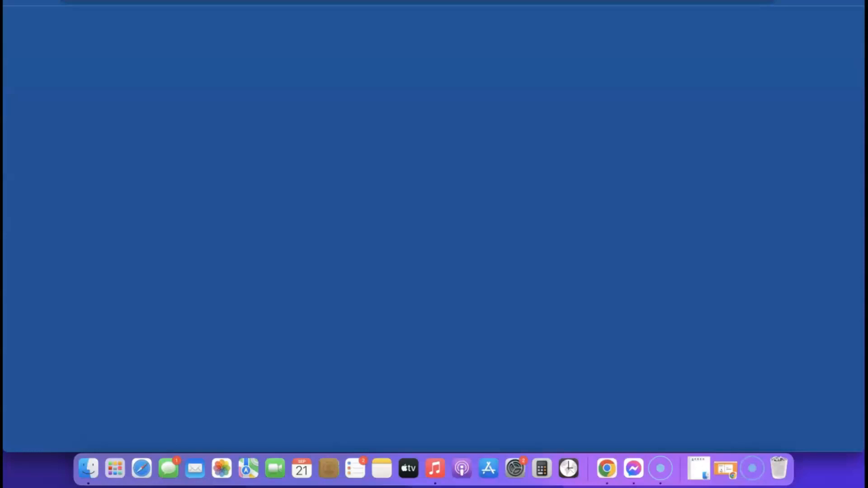
pyautogui.scroll(-8, 491, 153)
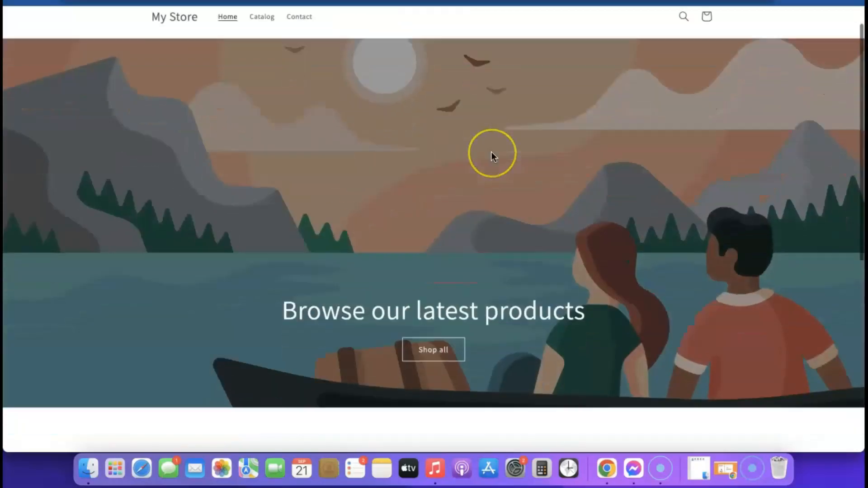
pyautogui.scroll(8, 452, 127)
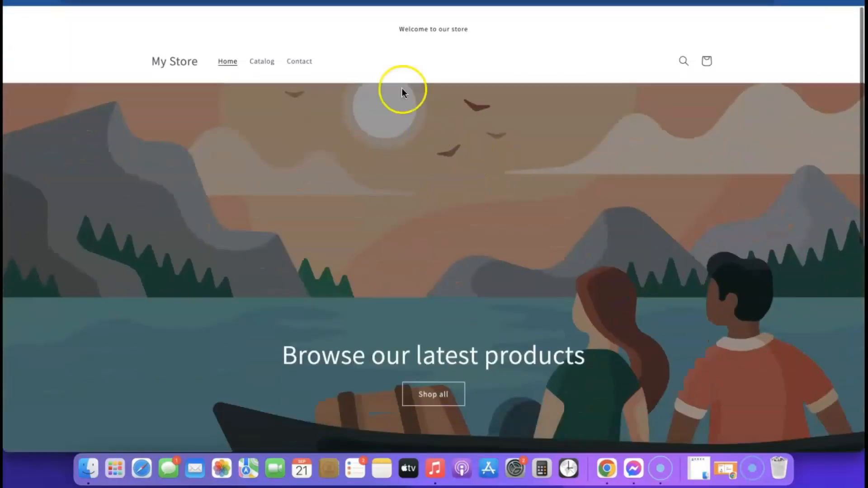
pyautogui.scroll(-4, 428, 197)
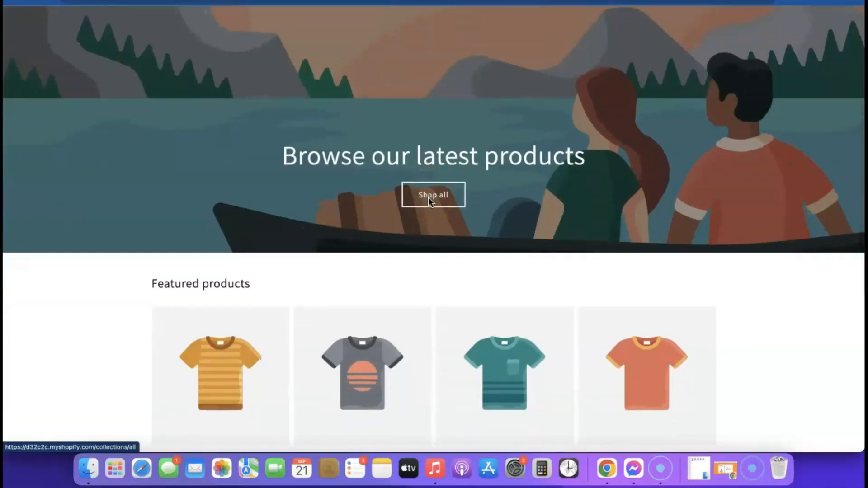
pyautogui.click(309, 21)
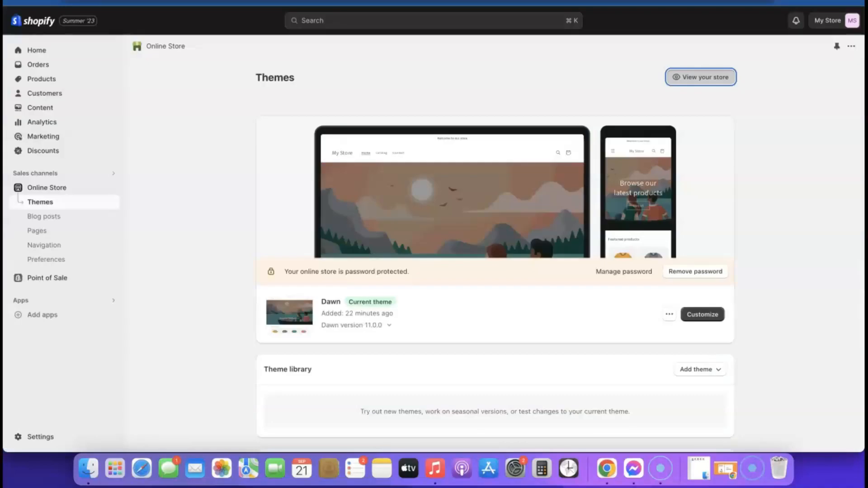
# - Add the free Sense theme from Popular free themes to the library
pyautogui.scroll(-1, 571, 188)
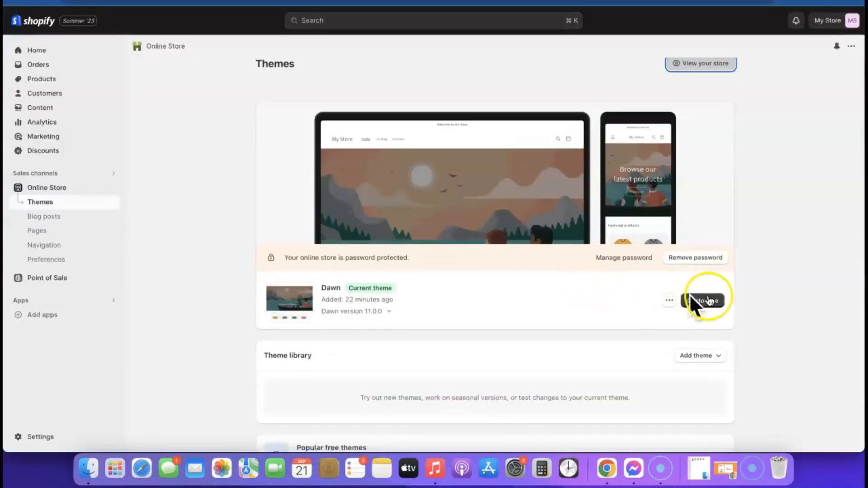
pyautogui.scroll(-5, 538, 310)
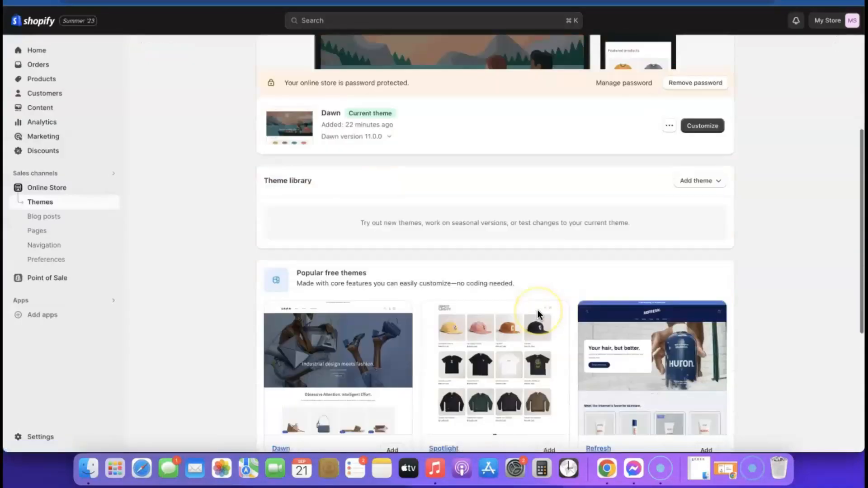
pyautogui.scroll(-5, 560, 312)
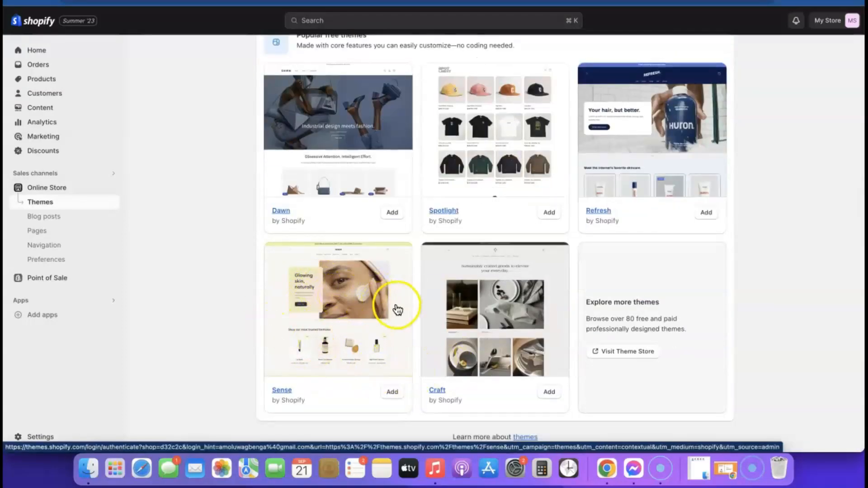
pyautogui.click(392, 393)
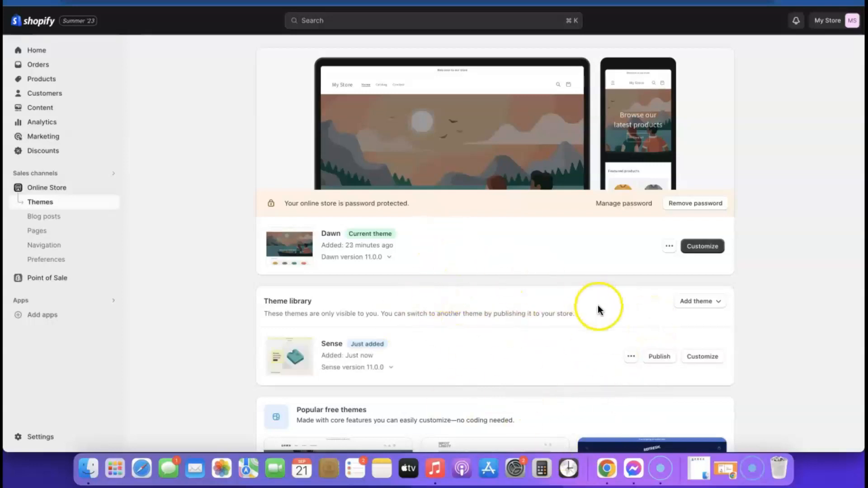
# - Publish Sense in place of Dawn and remove the store password
pyautogui.click(659, 357)
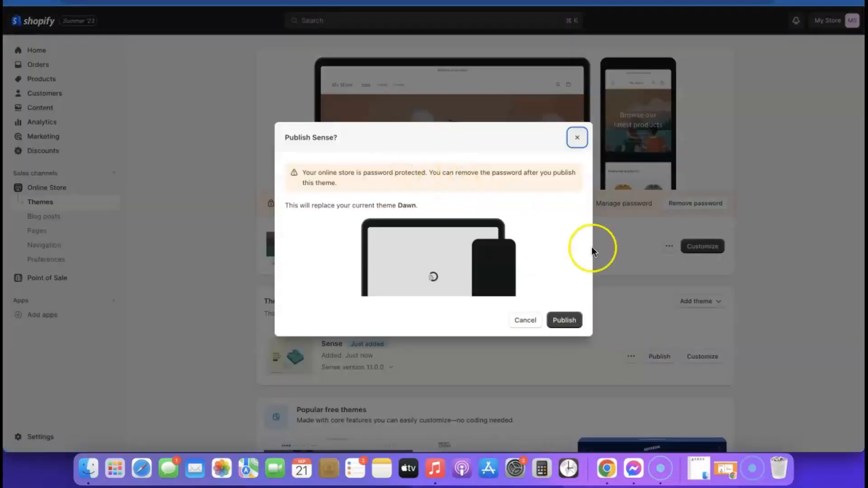
pyautogui.click(565, 322)
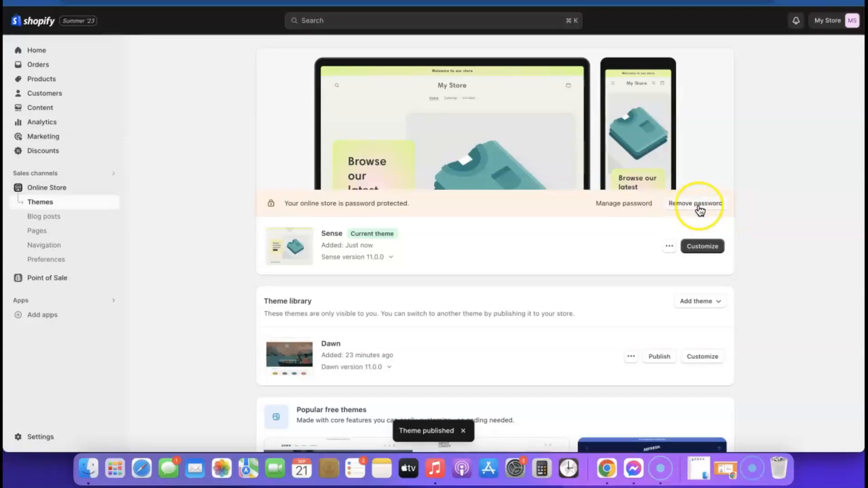
pyautogui.click(698, 204)
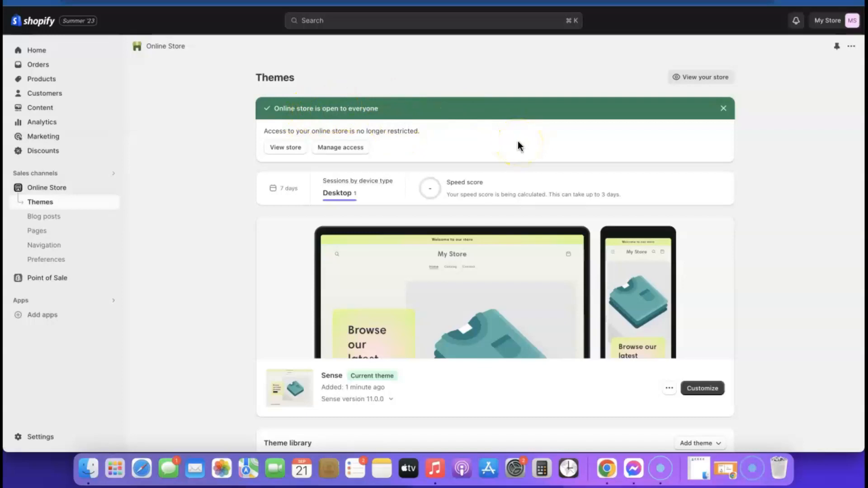
# - Preview the Sense home page in the theme editor, then exit to Themes
pyautogui.click(698, 391)
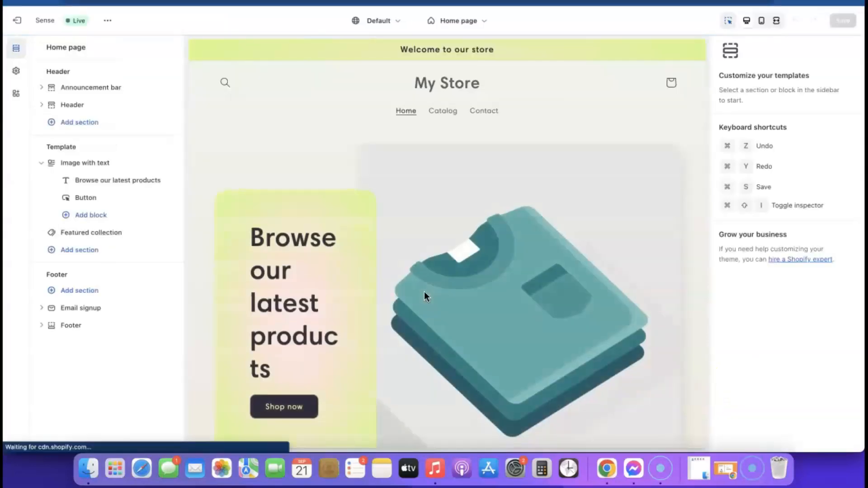
pyautogui.scroll(-4, 582, 346)
pyautogui.scroll(4, 416, 178)
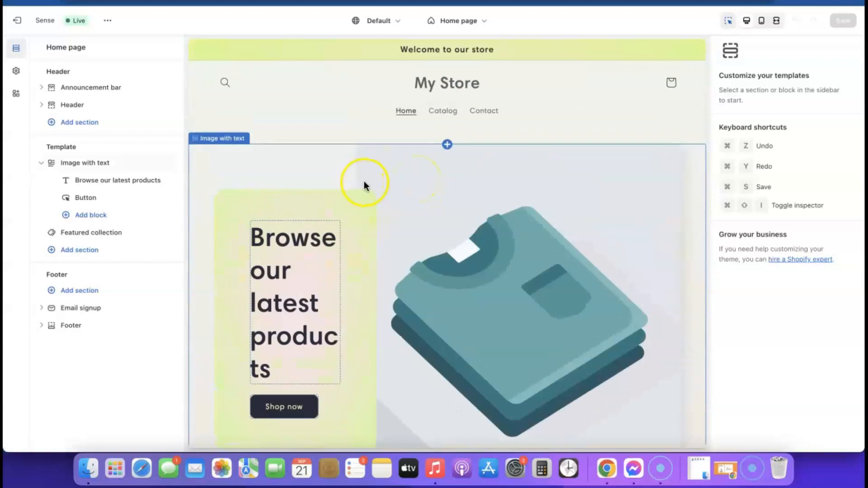
pyautogui.scroll(-5, 378, 184)
pyautogui.scroll(4, 376, 180)
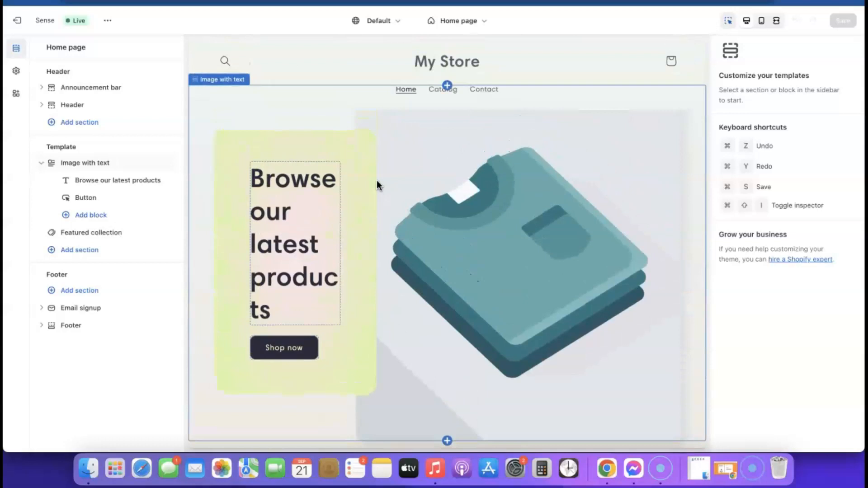
pyautogui.click(27, 21)
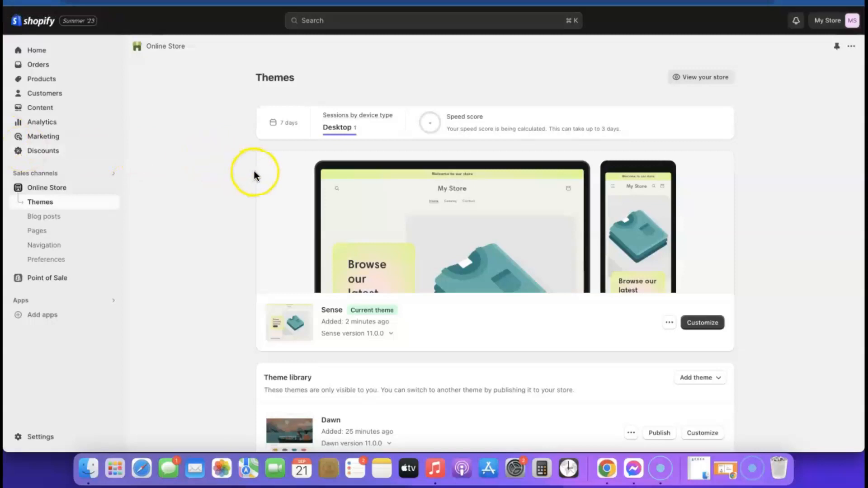
# - Go to the Shopify App Store via Add apps and browse it
pyautogui.click(40, 315)
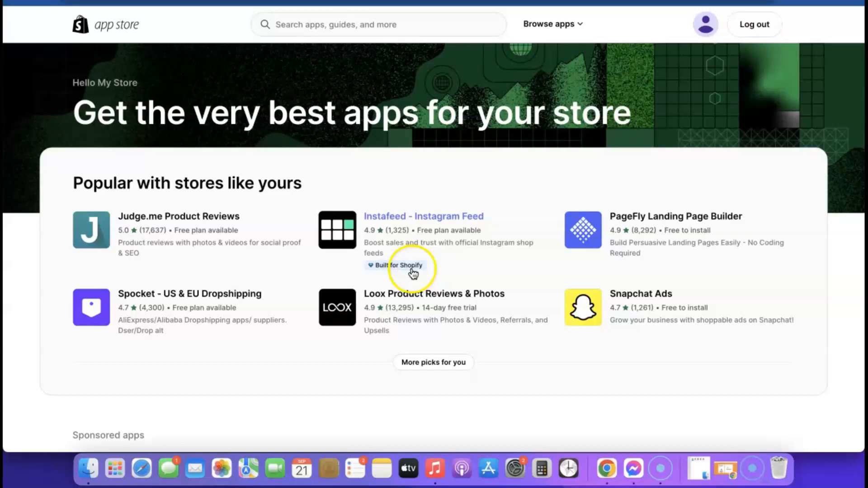
pyautogui.click(416, 267)
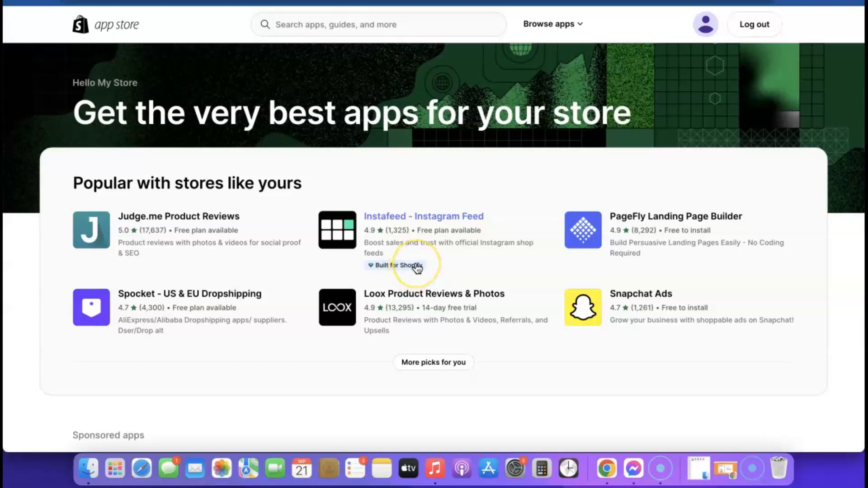
pyautogui.scroll(-5, 417, 268)
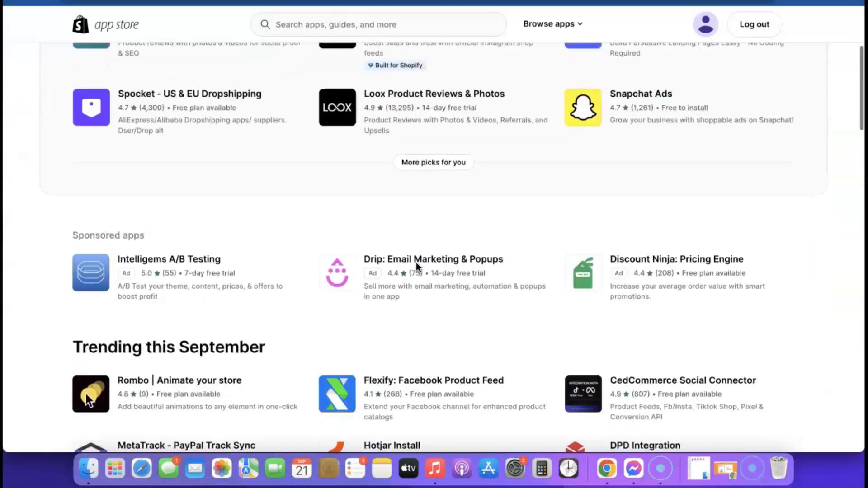
pyautogui.scroll(6, 416, 267)
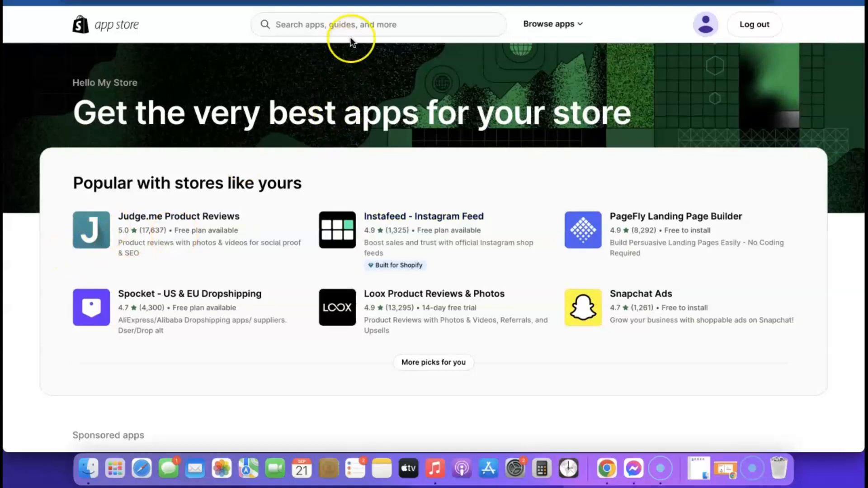
# - Search for 'Kopy' and open the Kopy - Copy products listing
pyautogui.click(358, 29)
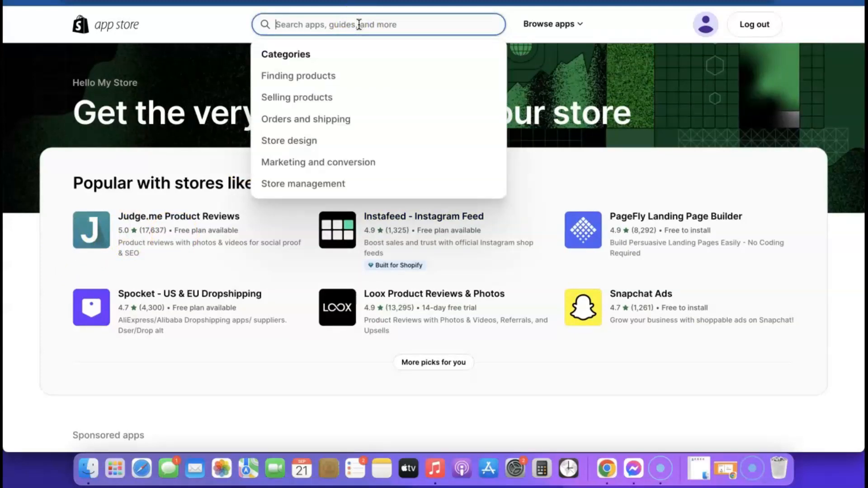
pyautogui.write('Kopy')
pyautogui.click(313, 100)
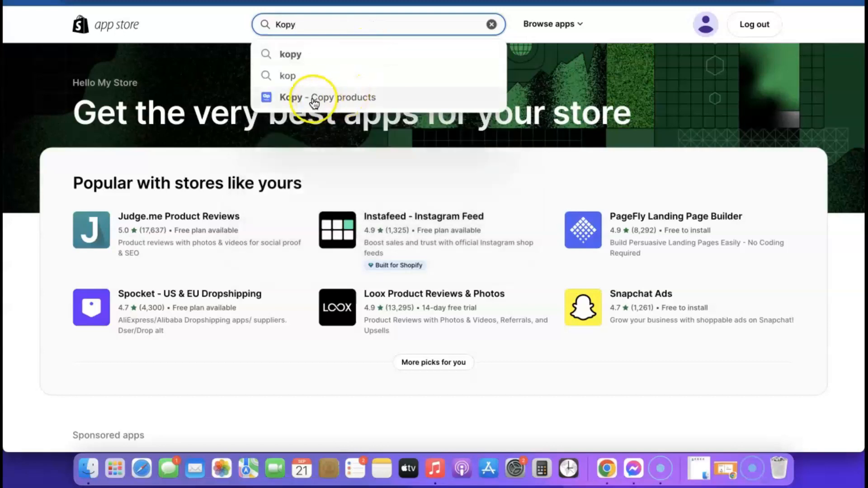
pyautogui.click(314, 99)
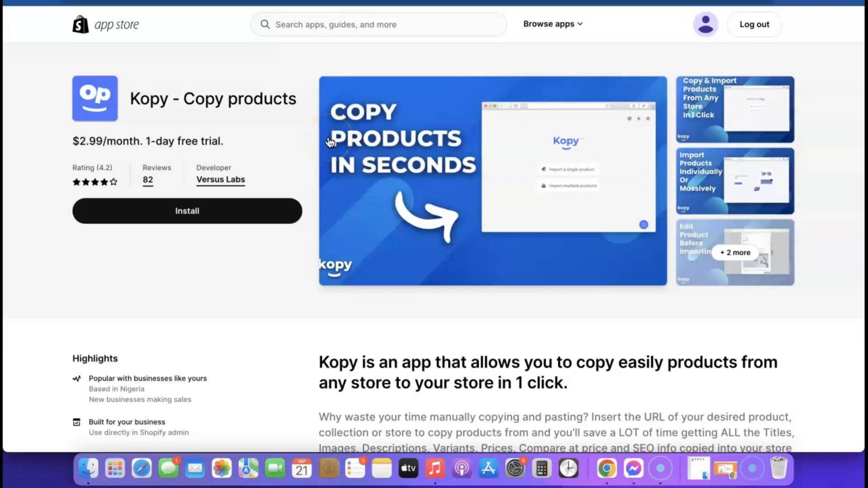
# - Install the Kopy app and approve its $2.99 monthly subscription
pyautogui.click(181, 212)
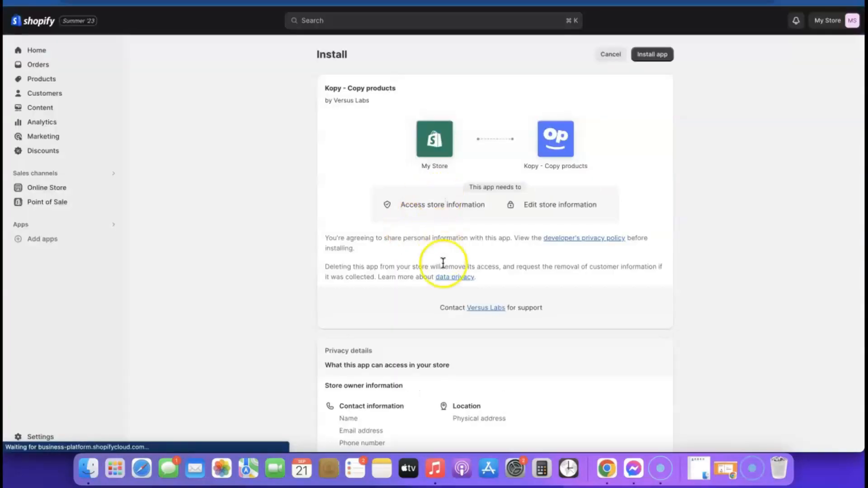
pyautogui.scroll(-3, 443, 265)
pyautogui.scroll(3, 443, 268)
pyautogui.click(654, 55)
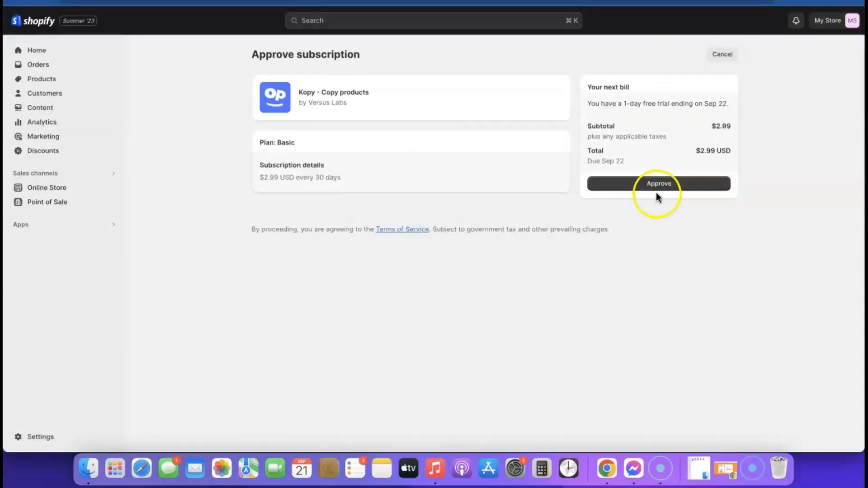
pyautogui.click(660, 186)
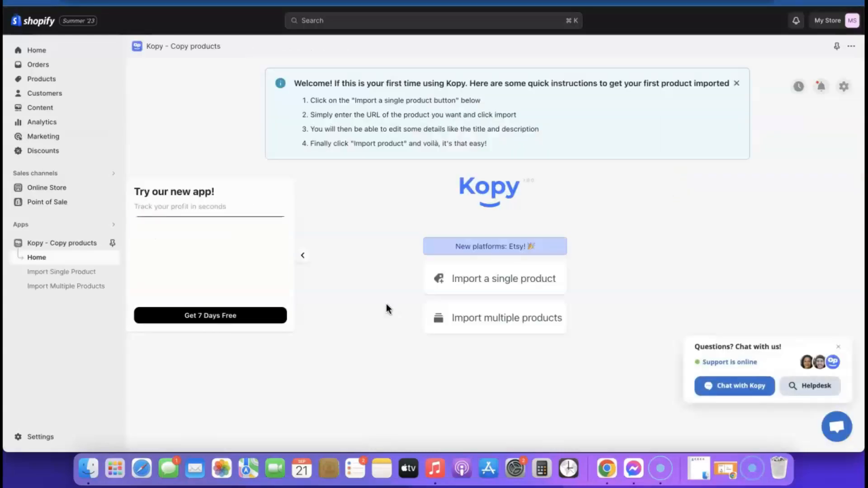
# - Dismiss the chat popup, view the multiple-product import form, then return to Kopy home
pyautogui.click(838, 347)
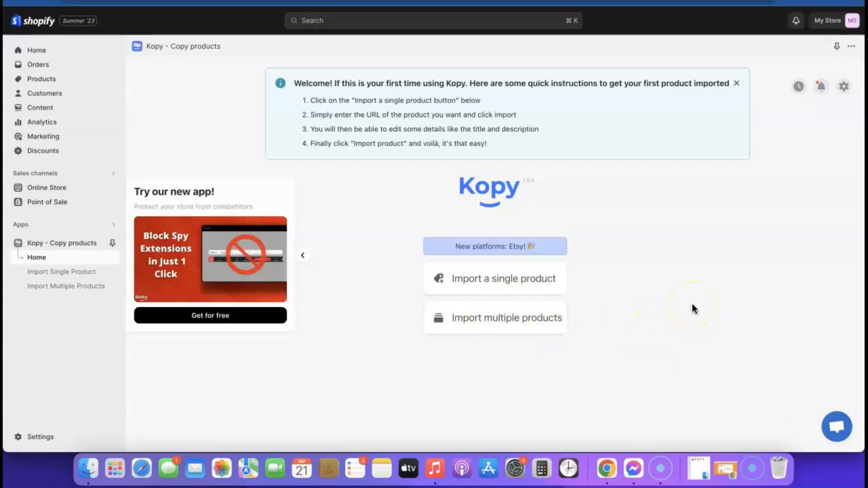
pyautogui.click(514, 317)
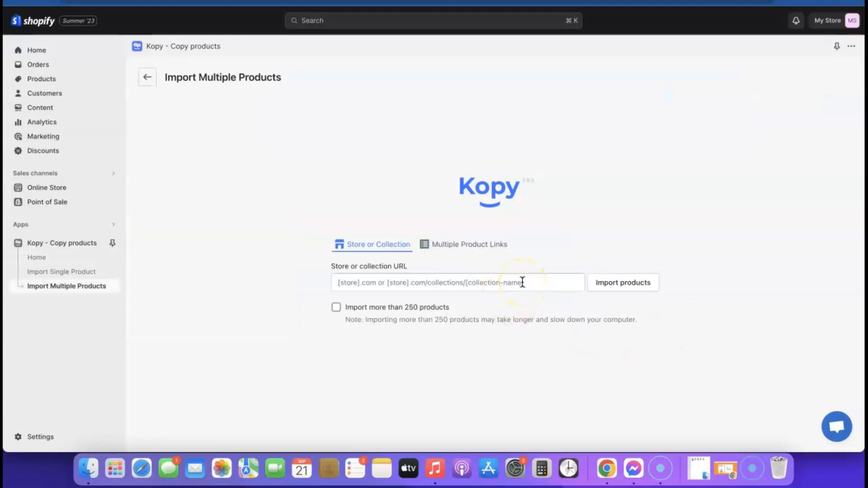
pyautogui.click(147, 77)
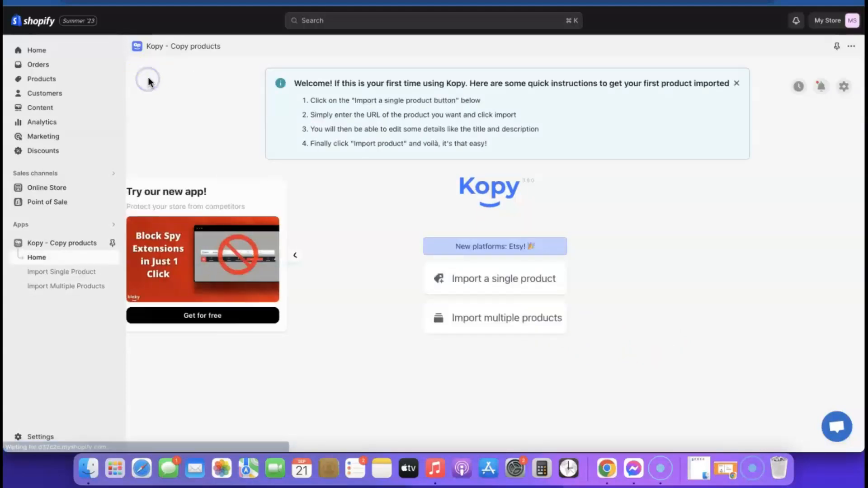
# - Copy the Airpod Cleaner KIT page URL from GoodsCastle for Kopy's single-product import
pyautogui.click(496, 278)
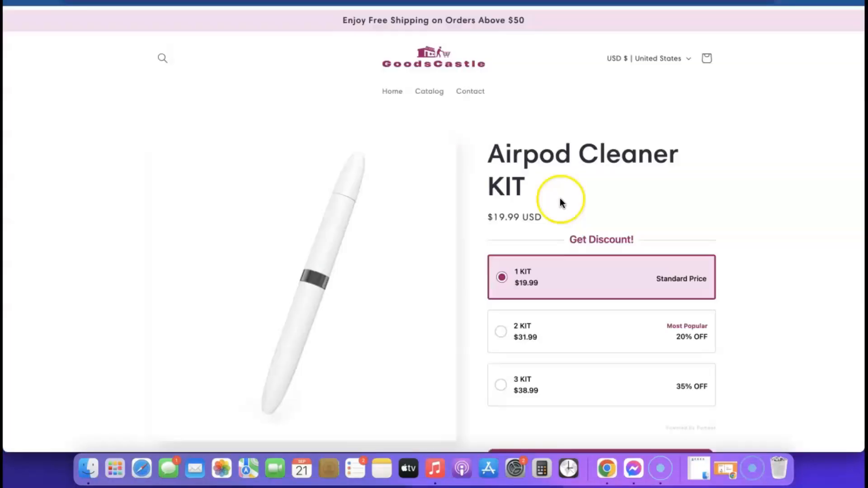
pyautogui.click(253, 2)
pyautogui.press('super+c')
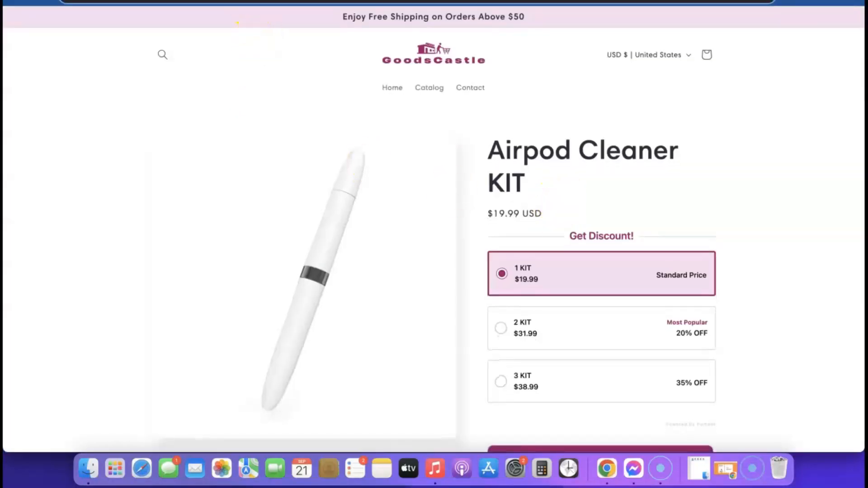
pyautogui.rightClick(253, 2)
pyautogui.click(275, 78)
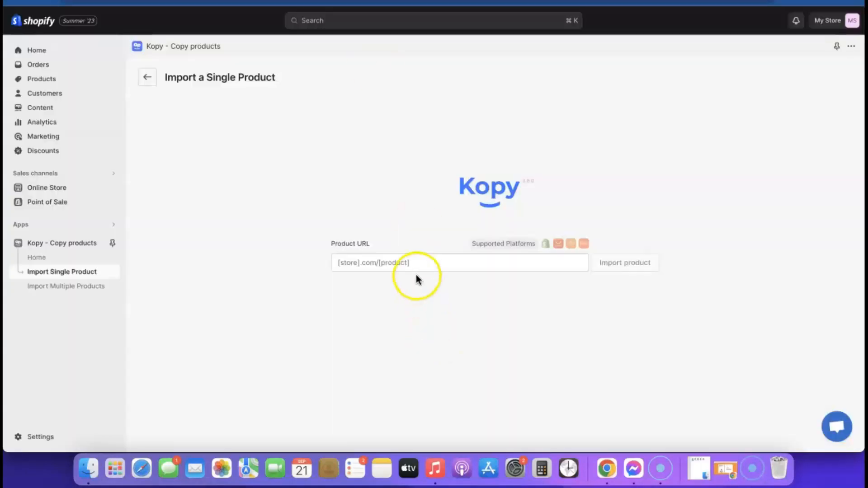
pyautogui.click(417, 267)
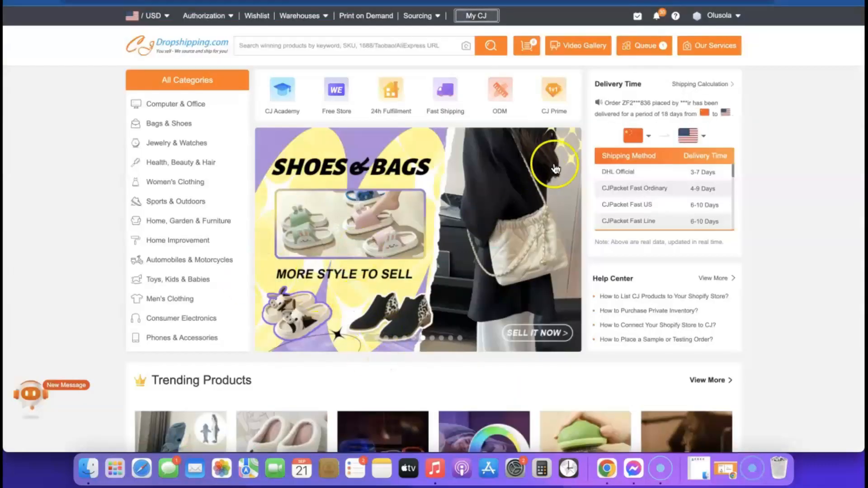
pyautogui.scroll(-7, 562, 155)
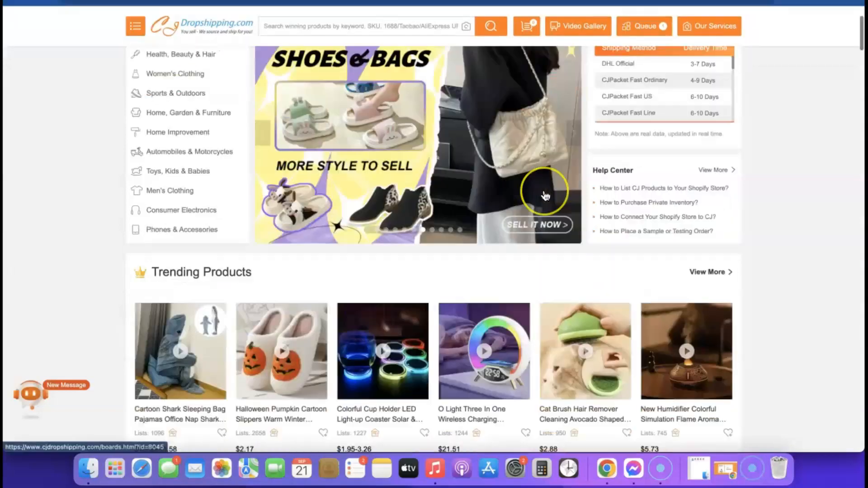
pyautogui.scroll(-3, 545, 195)
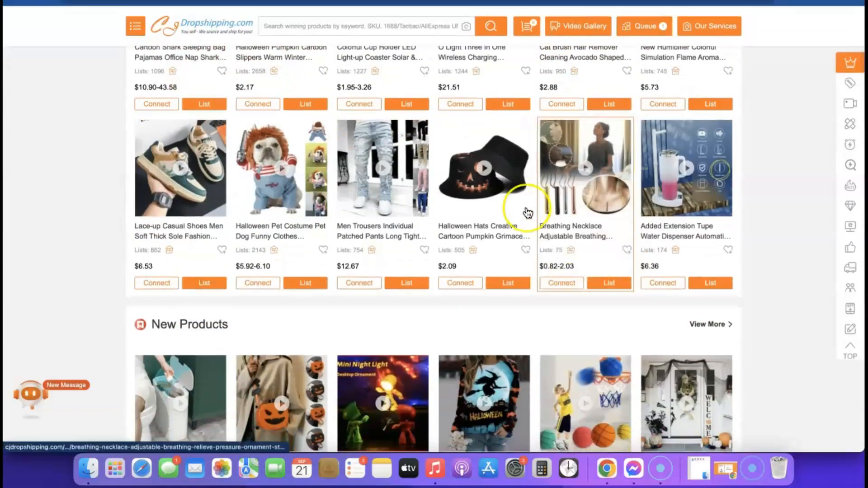
pyautogui.moveTo(388, 284)
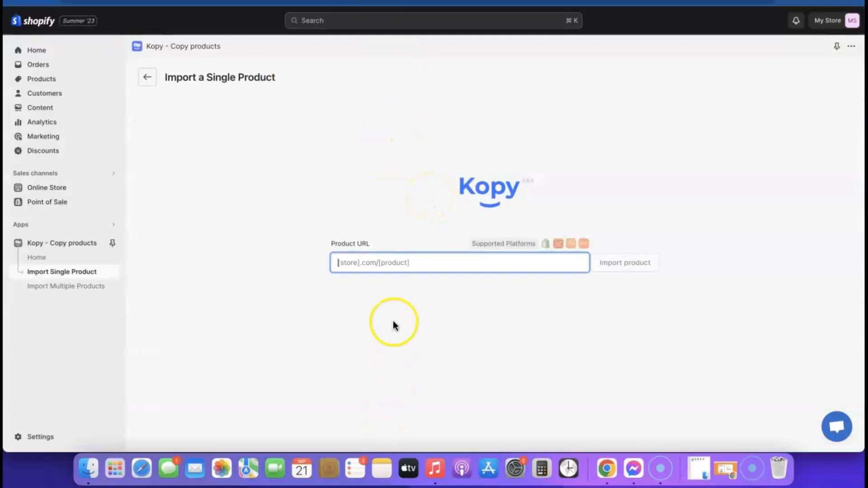
# - Paste the Airpod Cleaner KIT GoodsCastle link and load the product into the Kopy import editor for review
pyautogui.click(398, 264)
pyautogui.press('super+v')
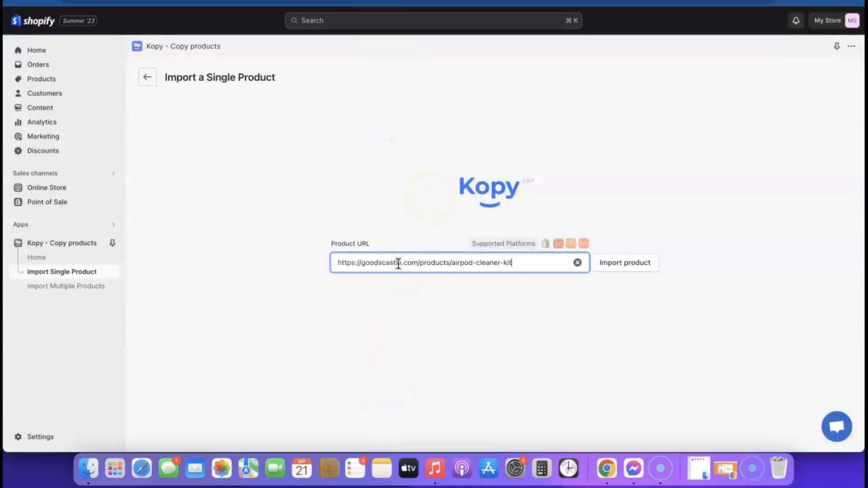
pyautogui.click(624, 268)
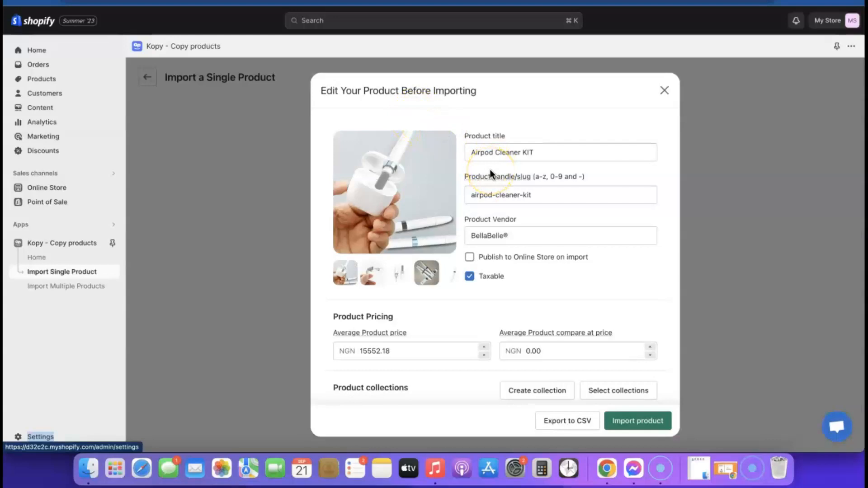
pyautogui.scroll(-2, 490, 170)
pyautogui.scroll(2, 490, 169)
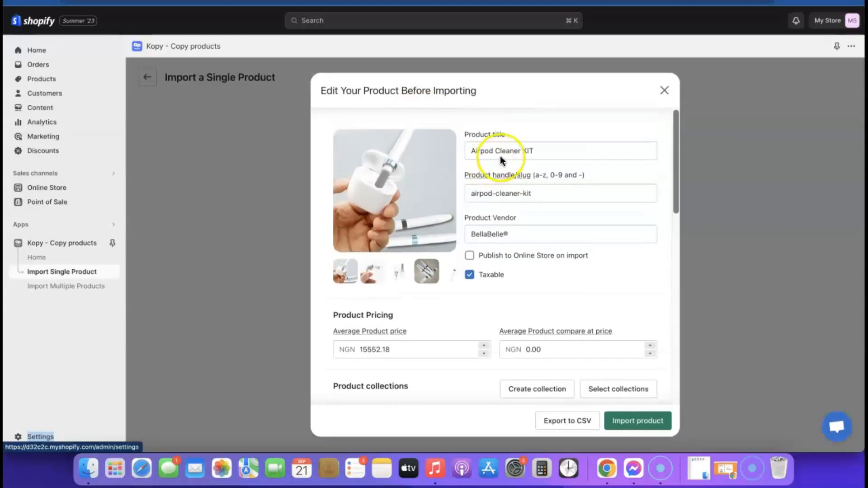
pyautogui.click(540, 149)
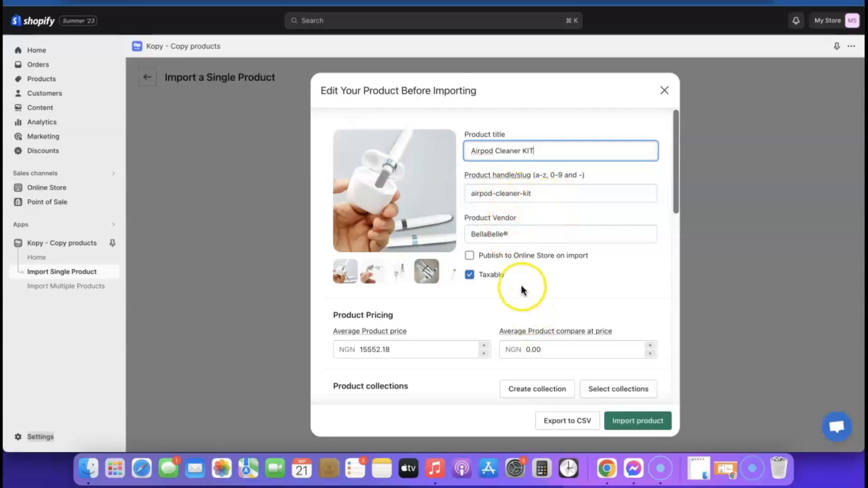
pyautogui.scroll(-1, 522, 288)
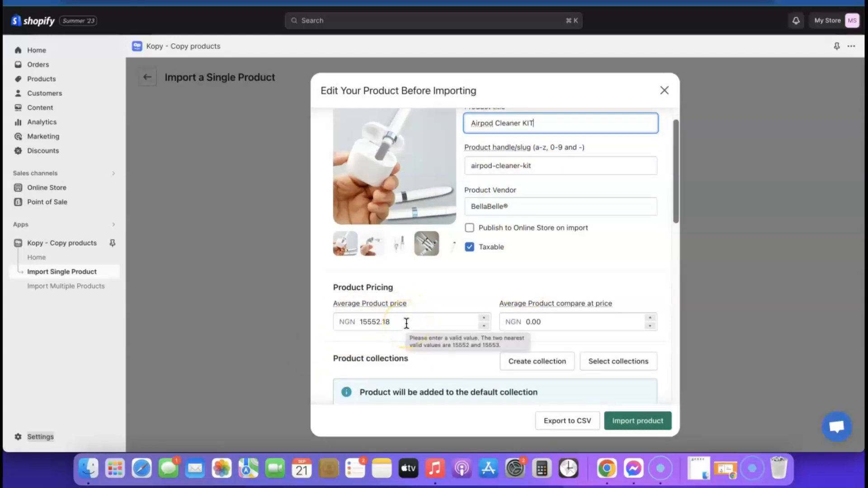
pyautogui.scroll(-2, 407, 323)
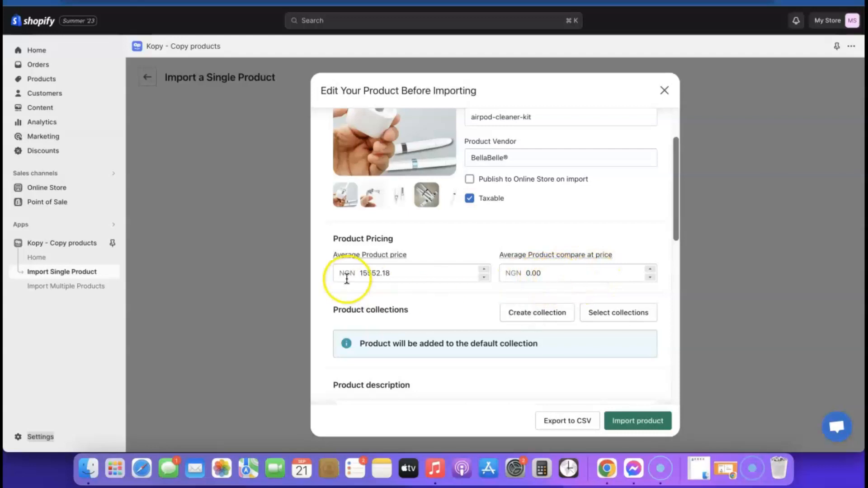
pyautogui.scroll(-5, 521, 288)
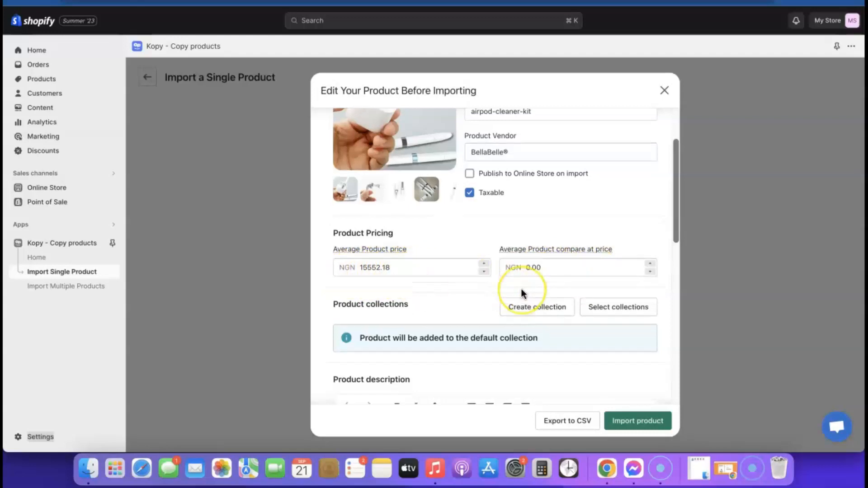
pyautogui.scroll(-2, 522, 289)
pyautogui.scroll(2, 507, 279)
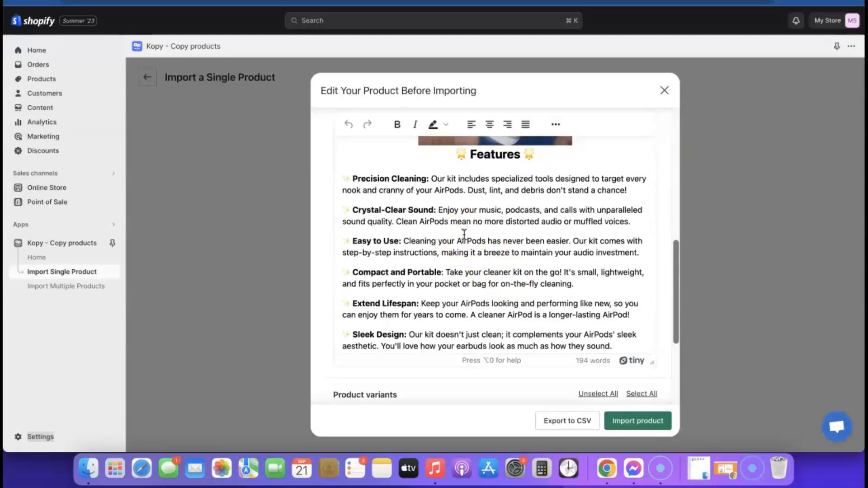
pyautogui.scroll(-4, 470, 244)
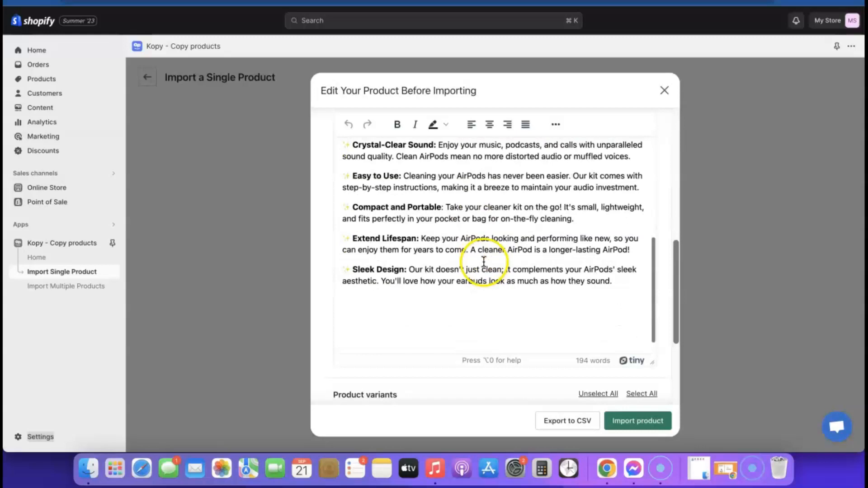
pyautogui.scroll(-3, 502, 260)
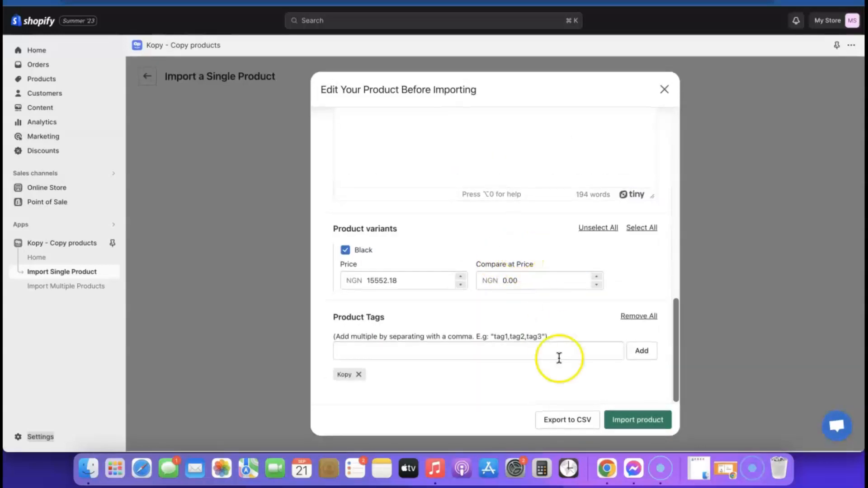
pyautogui.scroll(1, 572, 360)
pyautogui.scroll(10, 573, 357)
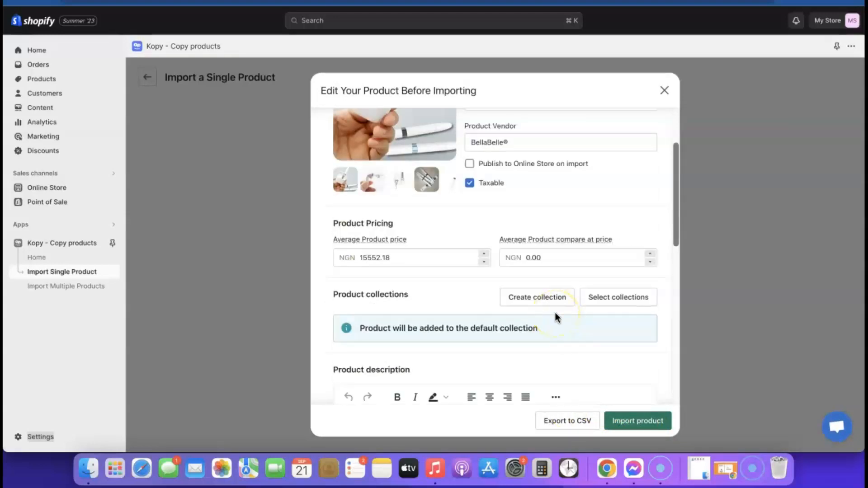
# - Set the product to publish to the Online Store on import, make it untaxed, and import it
pyautogui.click(469, 165)
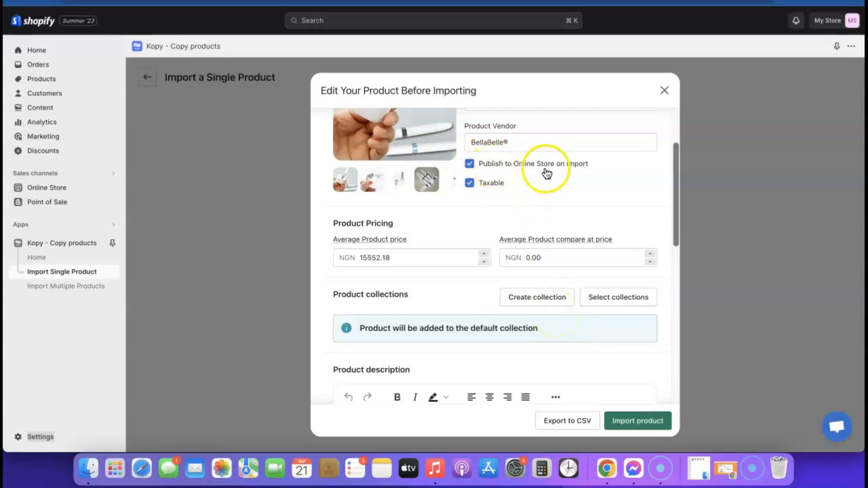
pyautogui.click(470, 185)
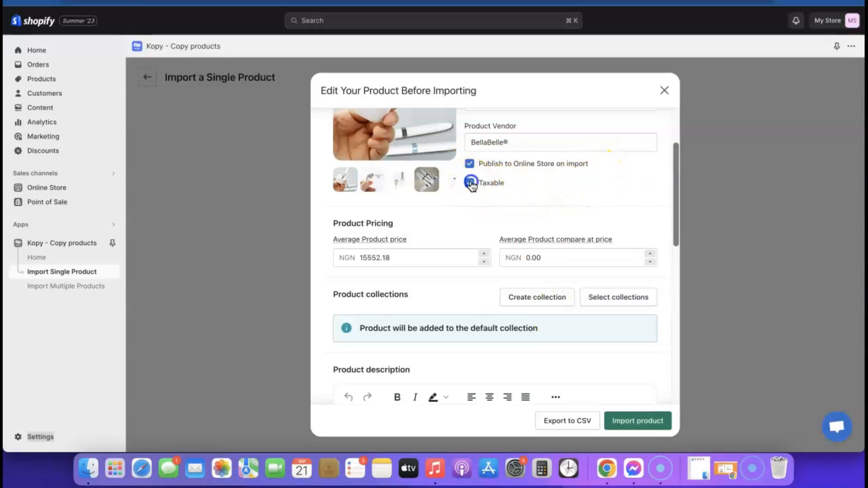
pyautogui.click(531, 190)
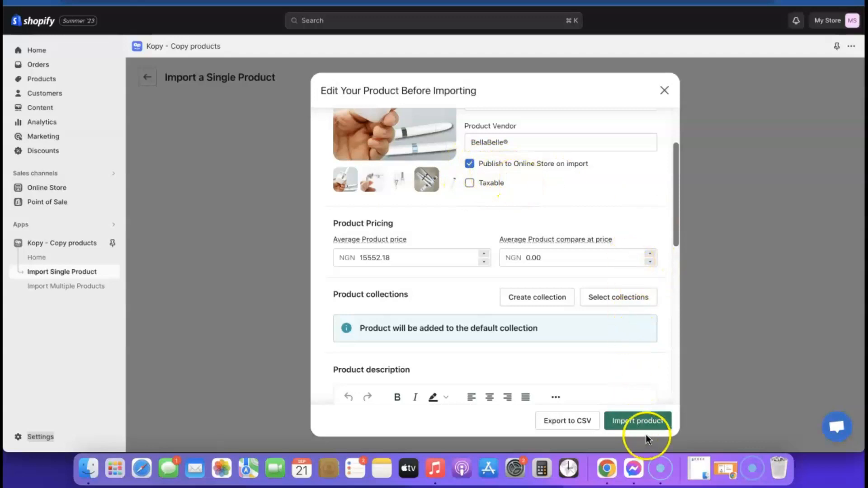
pyautogui.click(645, 423)
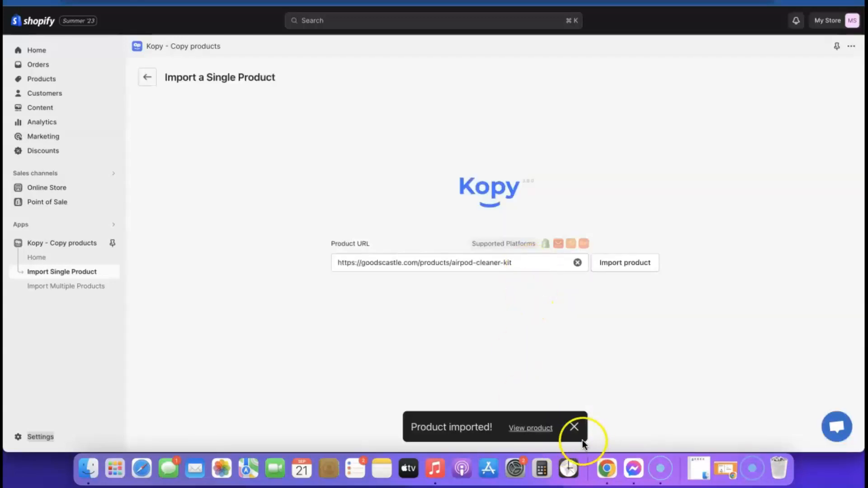
# - Preview the imported Airpod Cleaner KIT storefront page at ₦15,552.18, then return to the admin
pyautogui.click(535, 429)
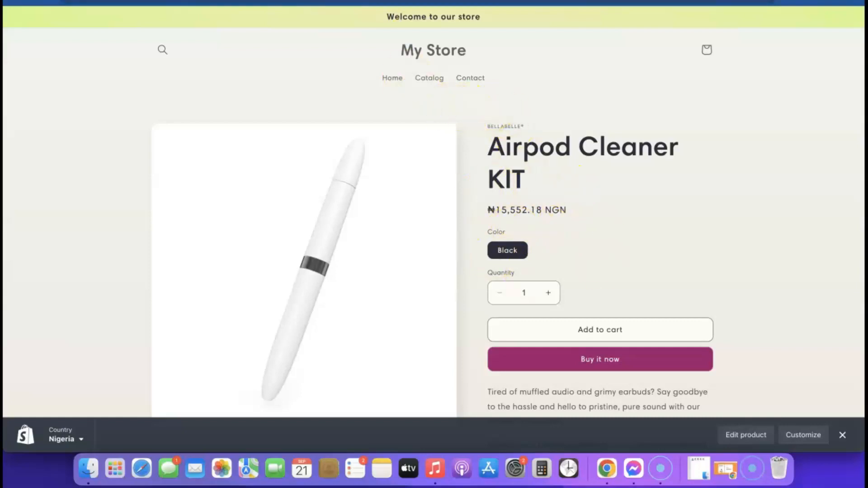
pyautogui.click(304, 1)
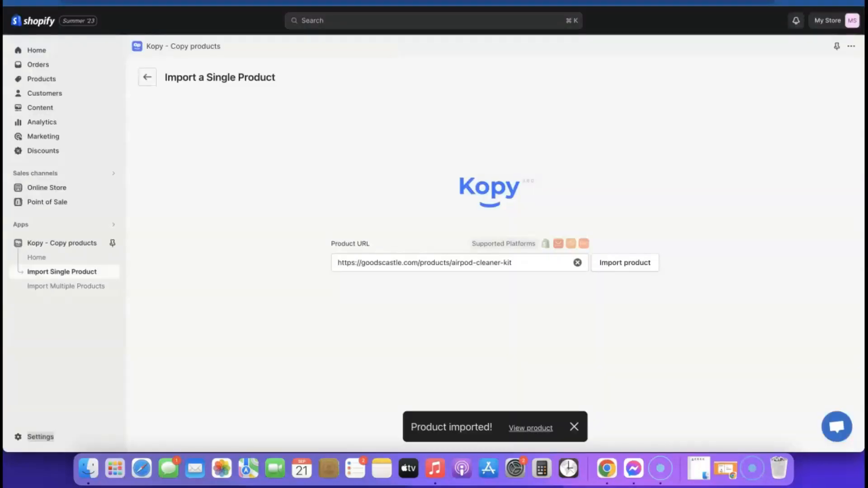
# - Switch the store currency to US dollars (USD), save it, and reload the product page to check
pyautogui.click(26, 438)
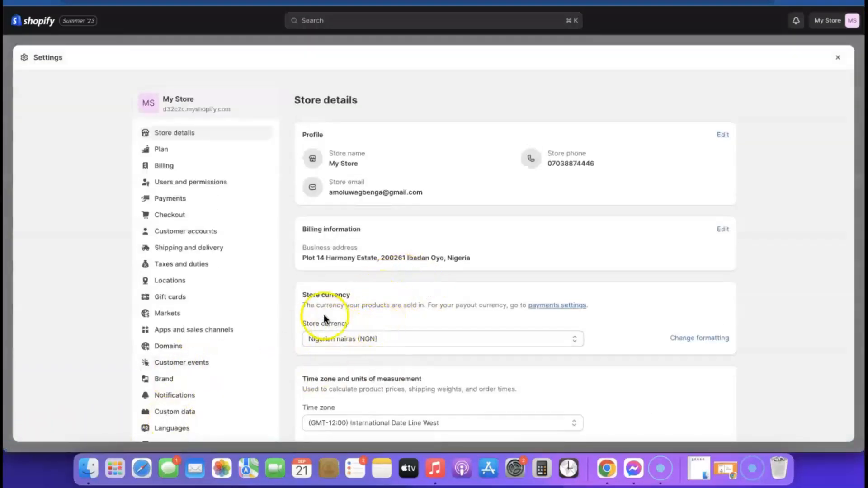
pyautogui.click(497, 339)
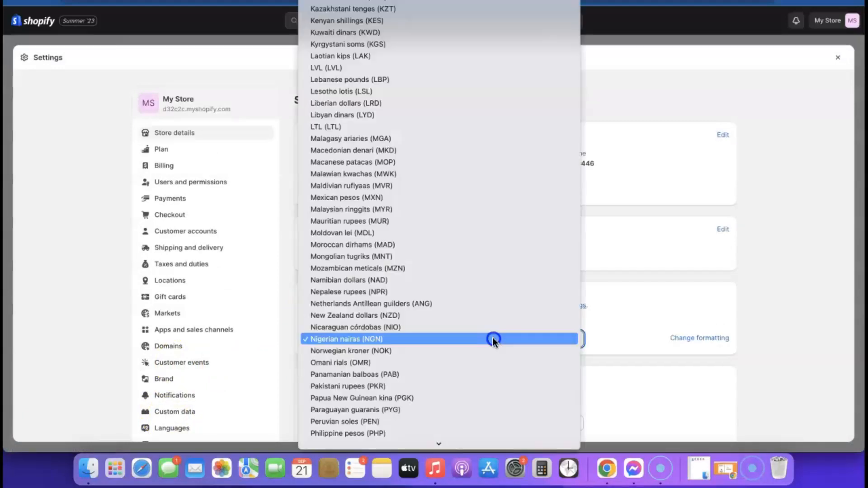
pyautogui.scroll(-15, 459, 293)
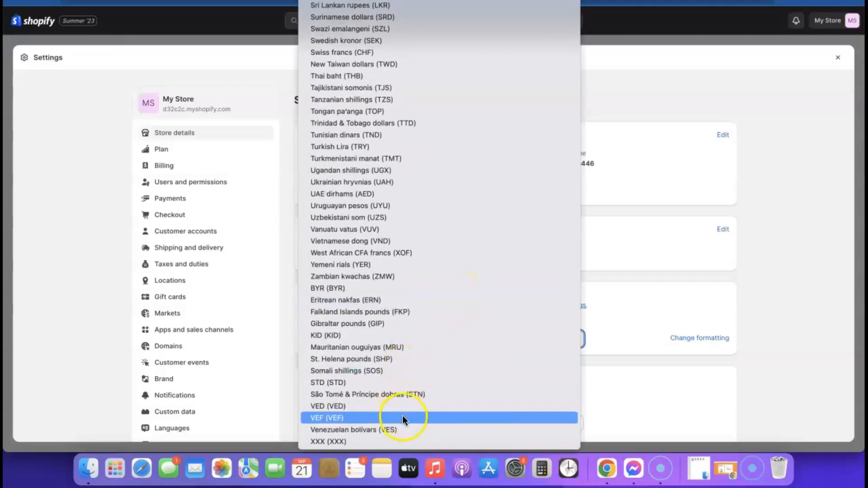
pyautogui.scroll(15, 400, 376)
pyautogui.click(401, 375)
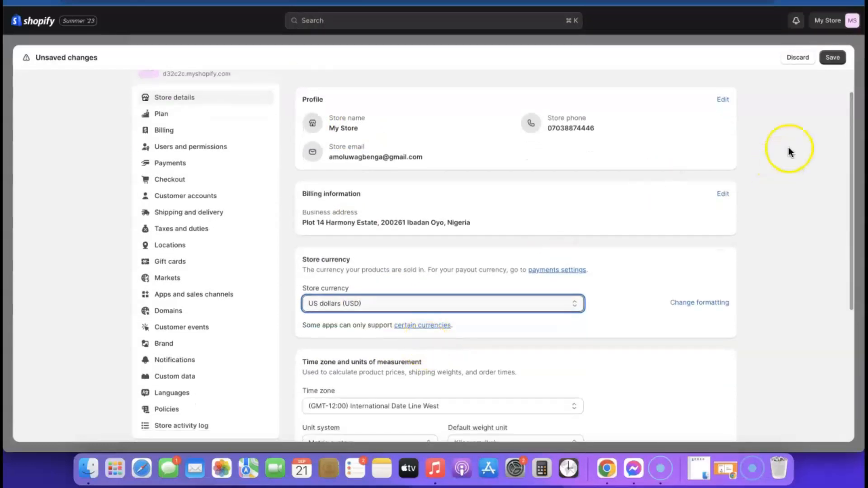
pyautogui.click(832, 57)
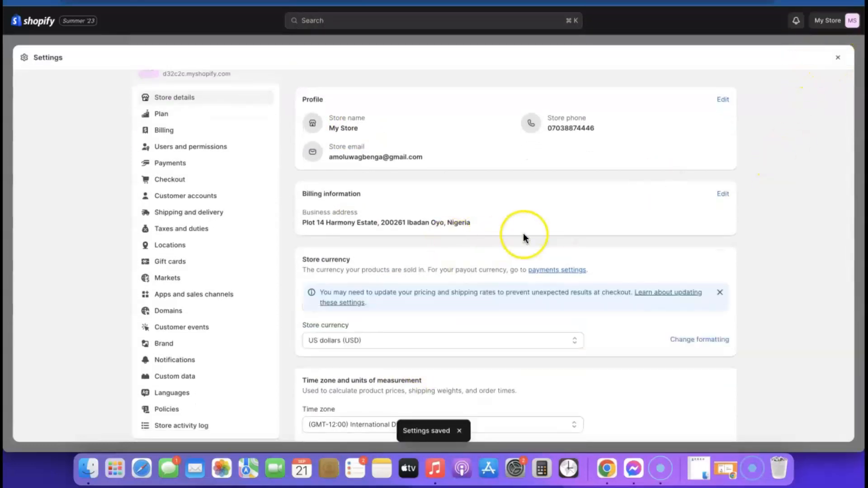
pyautogui.scroll(-4, 523, 235)
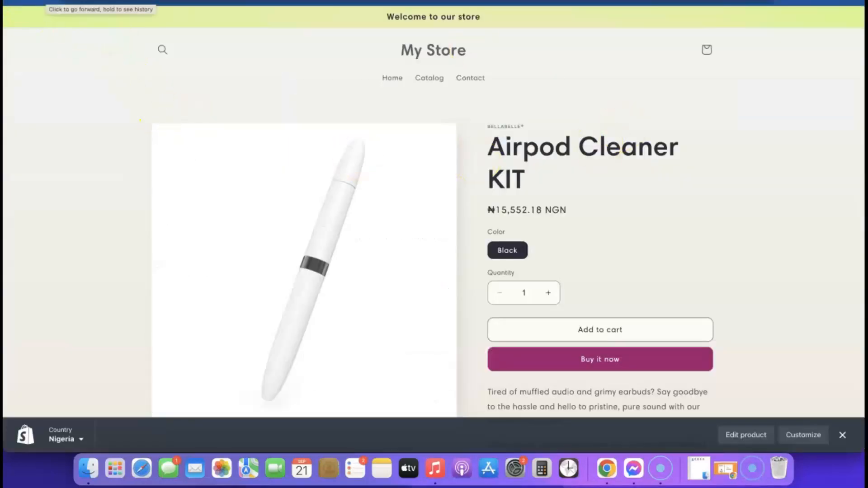
pyautogui.click(50, 1)
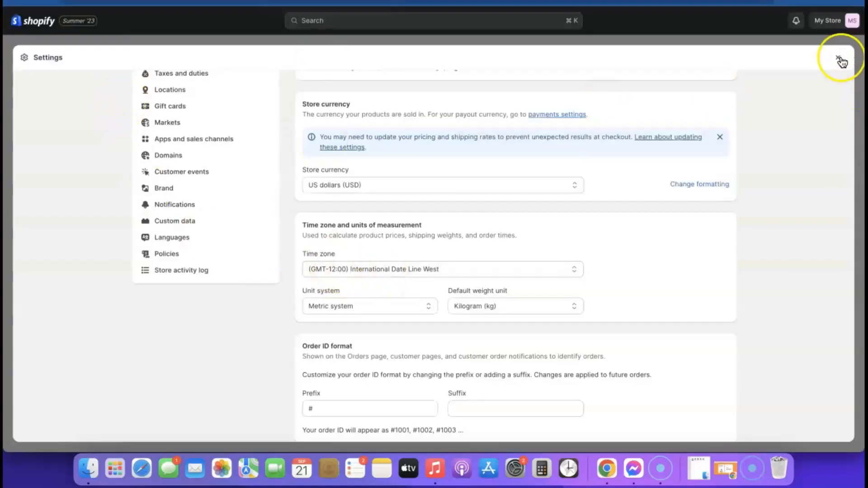
# - Change the Airpod Cleaner KIT's Black variant price to 19.99 and save the product
pyautogui.click(839, 60)
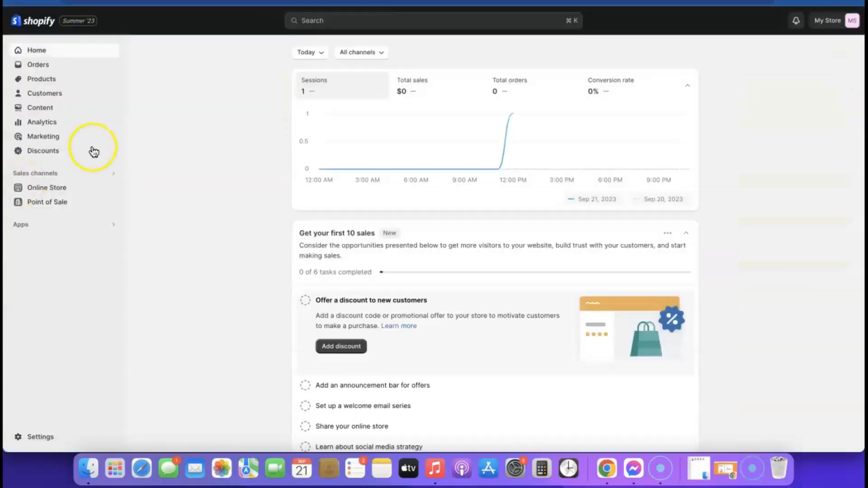
pyautogui.click(41, 85)
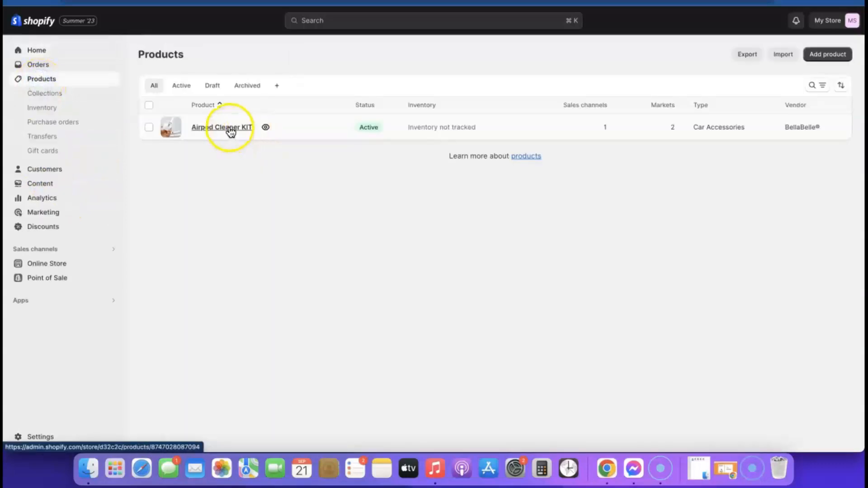
pyautogui.click(227, 128)
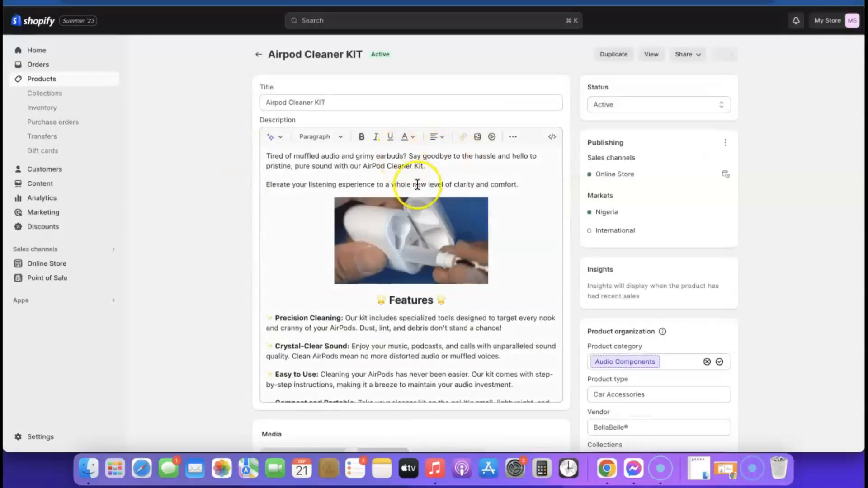
pyautogui.scroll(-5, 582, 151)
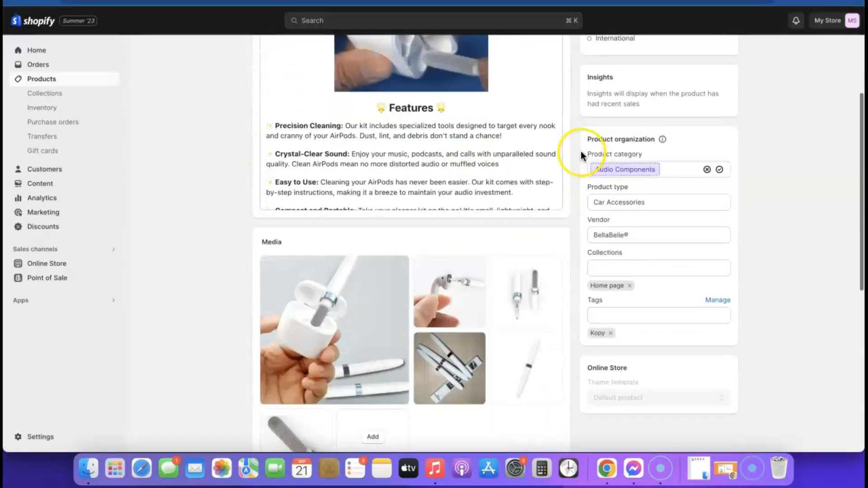
pyautogui.scroll(-8, 581, 151)
pyautogui.click(412, 286)
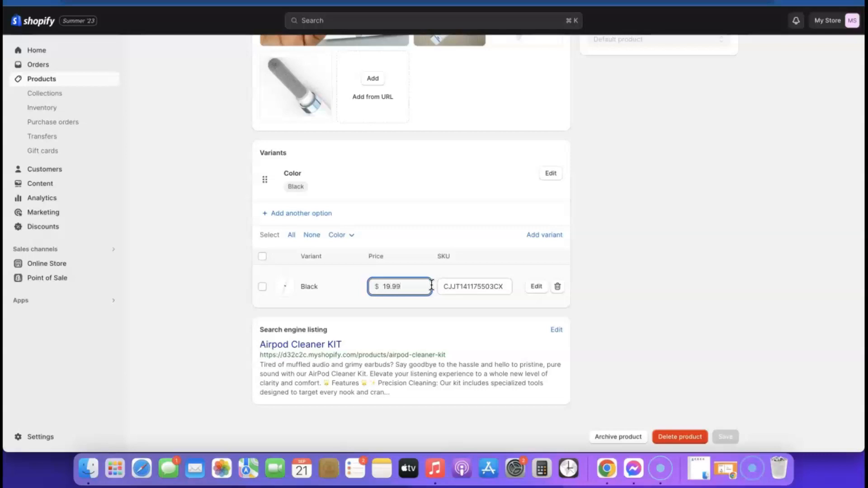
pyautogui.click(360, 293)
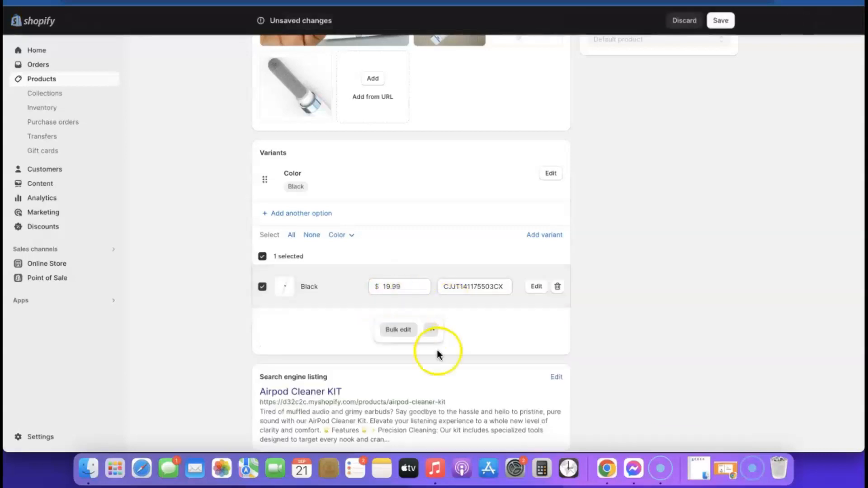
pyautogui.scroll(10, 608, 224)
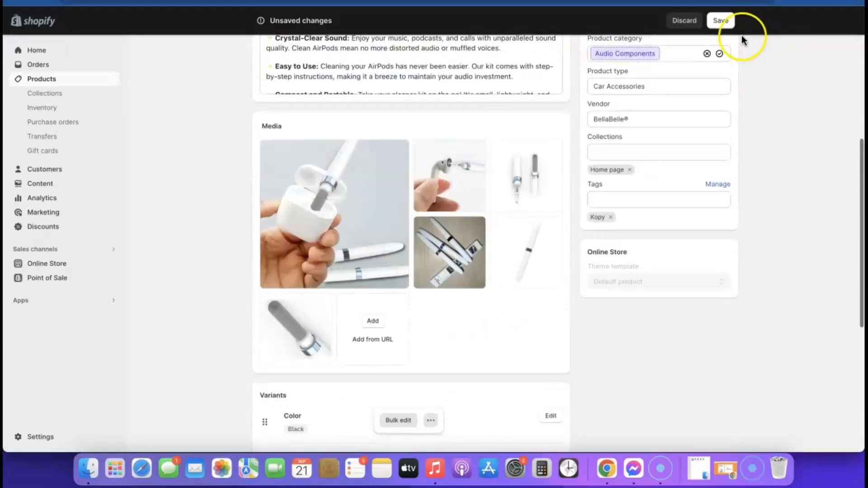
pyautogui.click(720, 20)
pyautogui.scroll(7, 623, 188)
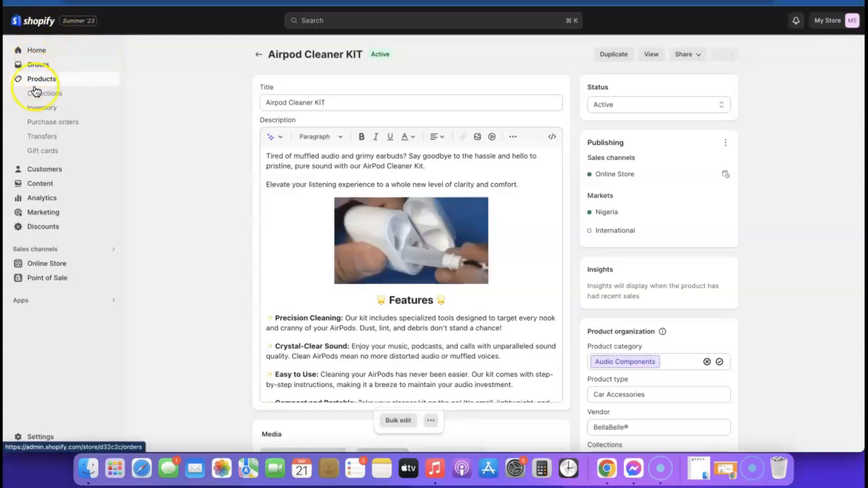
# - Customize the Sense theme, previewing the Default product template with the Airpod Cleaner KIT
pyautogui.click(45, 264)
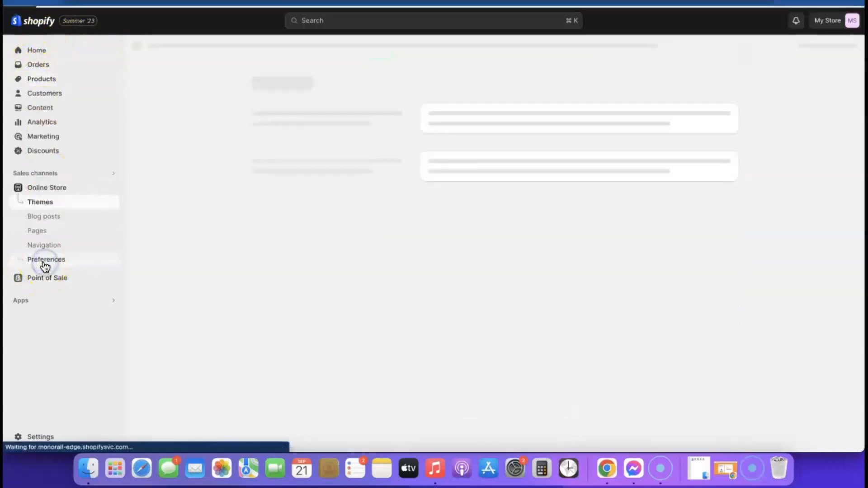
pyautogui.click(709, 305)
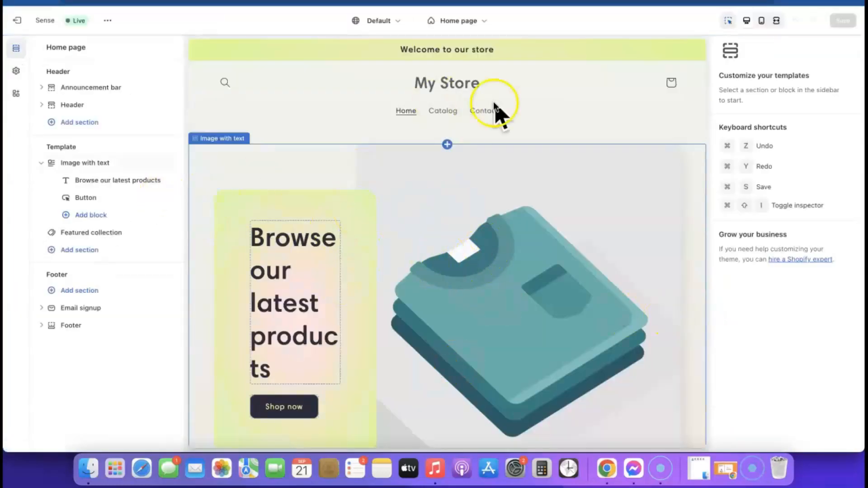
pyautogui.click(481, 20)
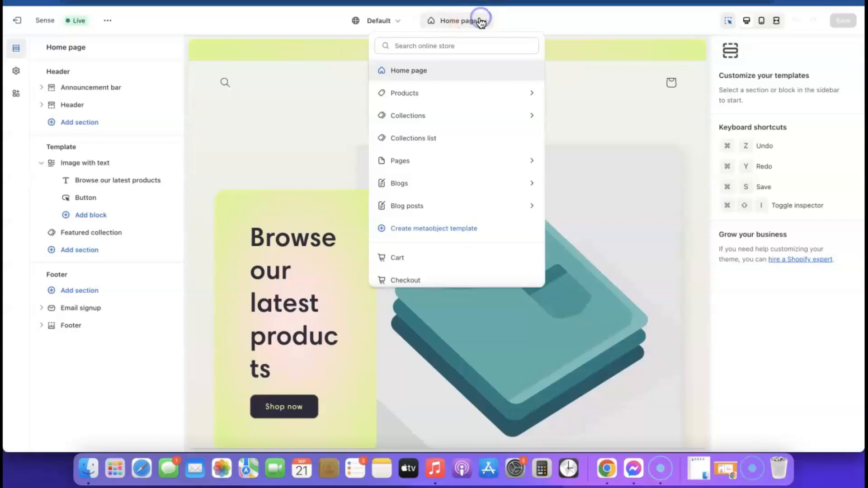
pyautogui.click(398, 92)
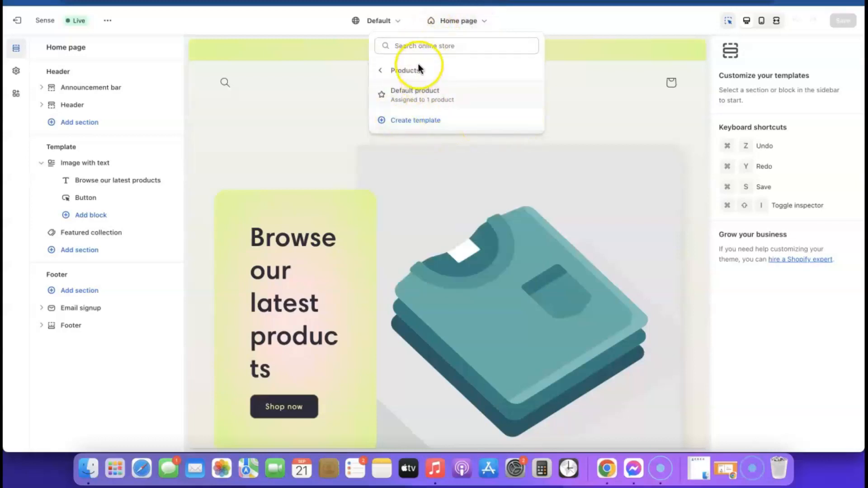
pyautogui.click(415, 98)
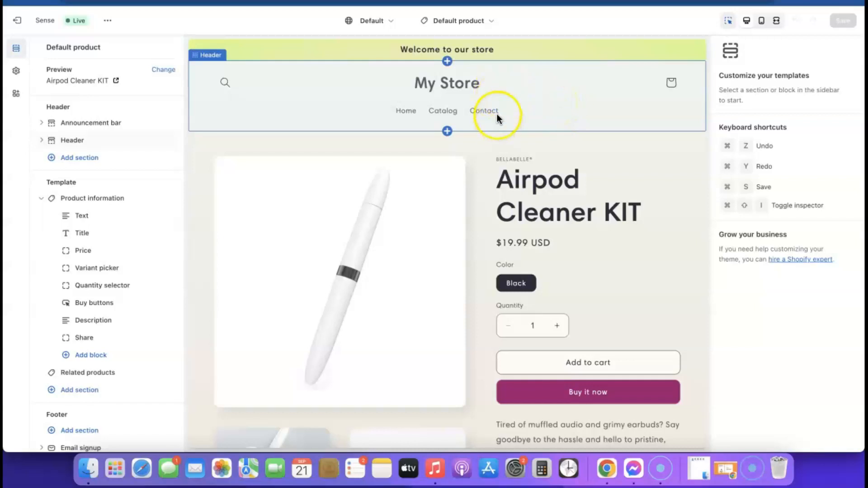
# - Upload Airpod KIT (1).png from the computer and set it as the Sense theme's store logo
pyautogui.click(16, 73)
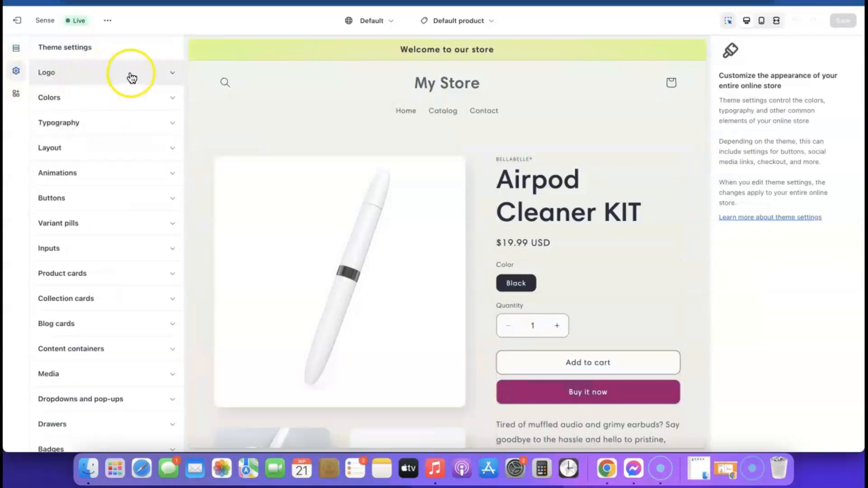
pyautogui.click(172, 75)
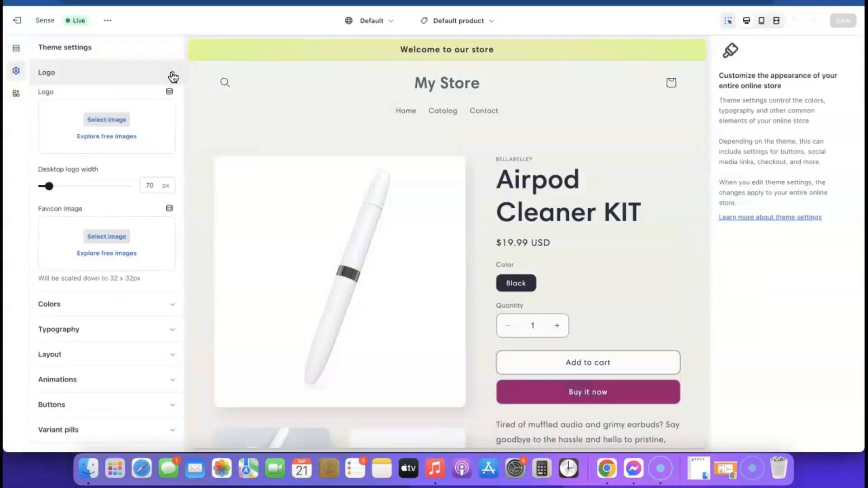
pyautogui.click(107, 120)
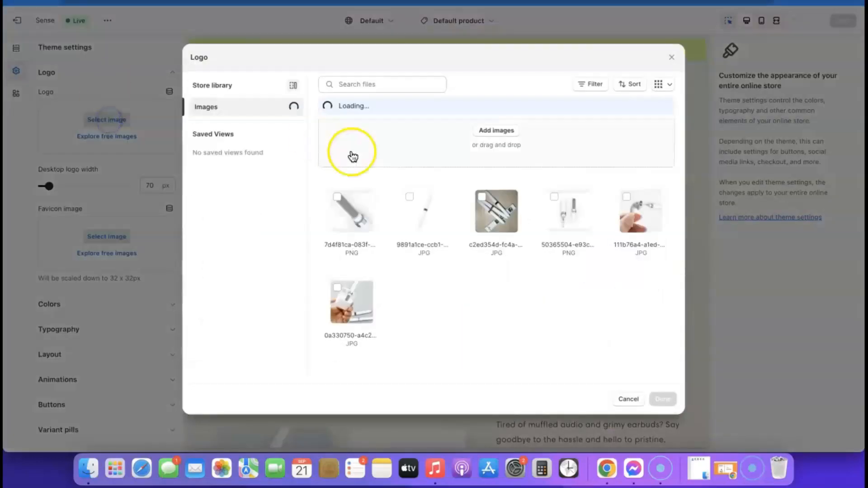
pyautogui.click(497, 134)
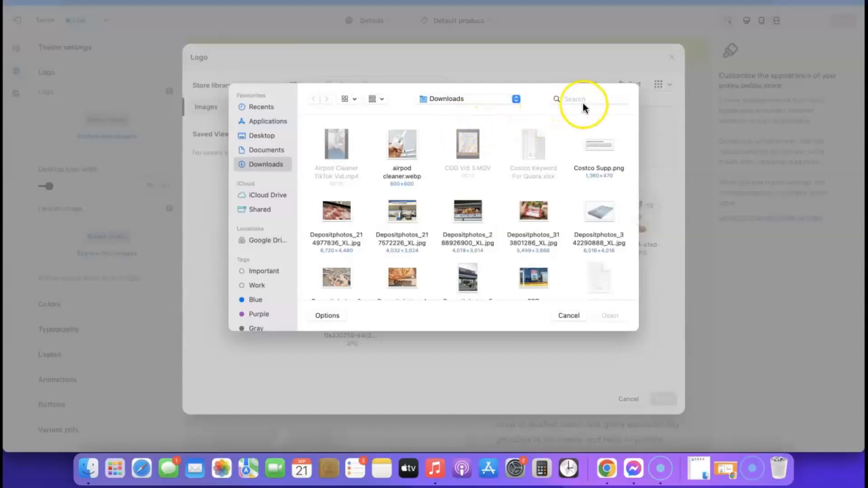
pyautogui.click(594, 96)
pyautogui.write('airpod')
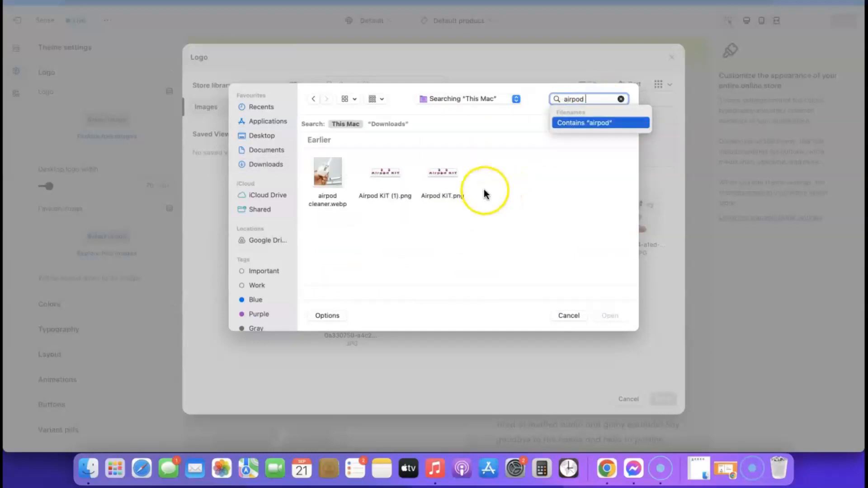
pyautogui.click(389, 174)
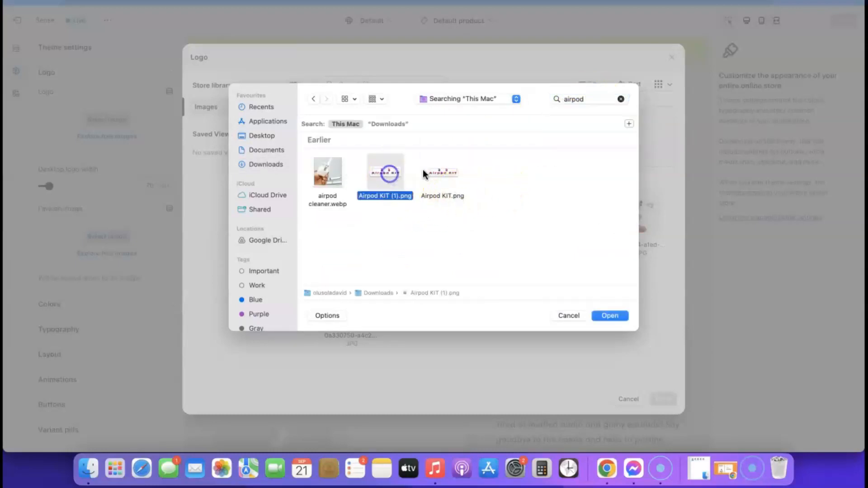
pyautogui.click(606, 314)
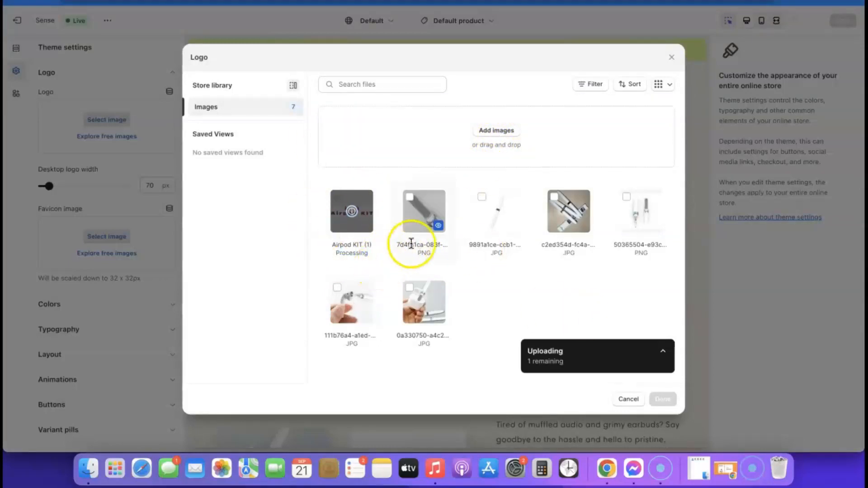
pyautogui.click(352, 206)
pyautogui.click(351, 212)
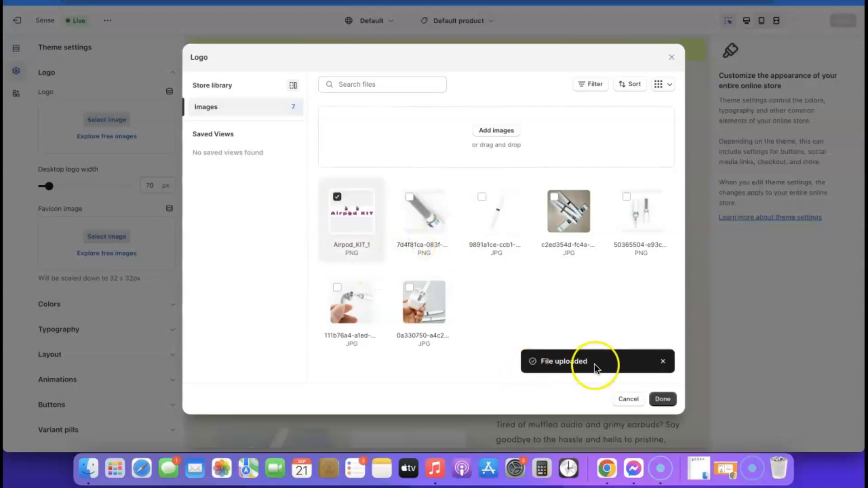
pyautogui.click(661, 399)
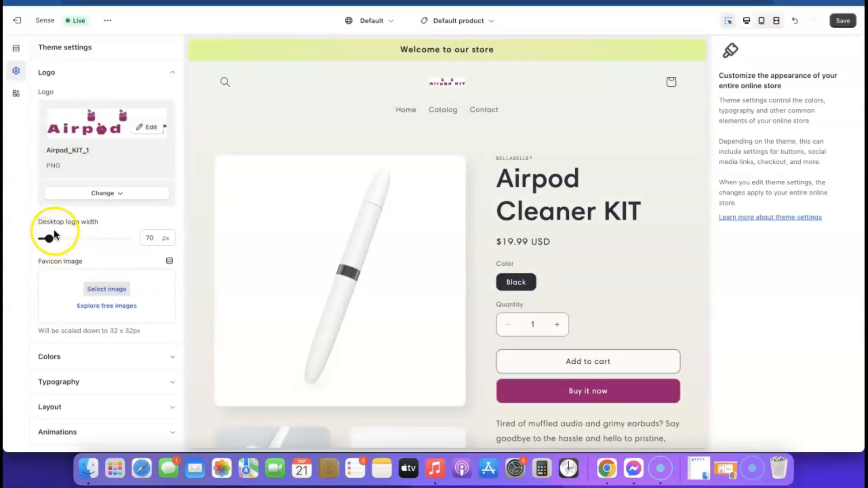
# - Widen the desktop logo to 240 px and check it in the mobile and desktop previews
pyautogui.moveTo(46, 238); pyautogui.dragTo(55, 238)
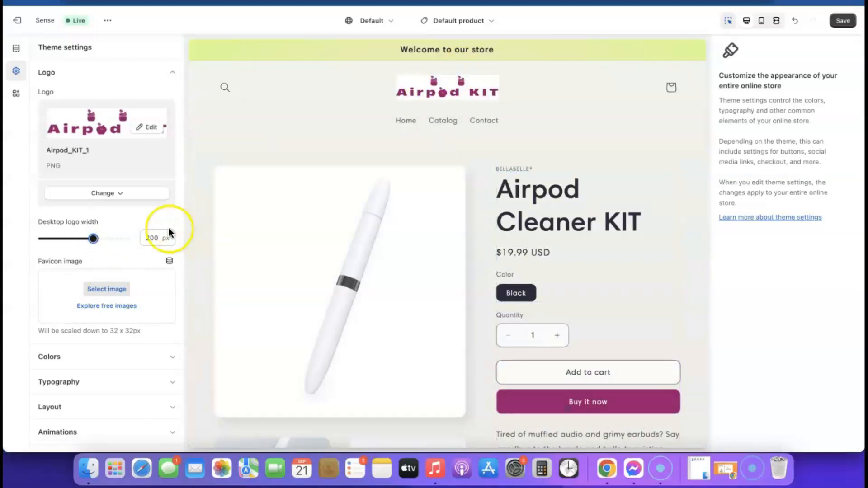
pyautogui.moveTo(93, 238); pyautogui.dragTo(104, 237)
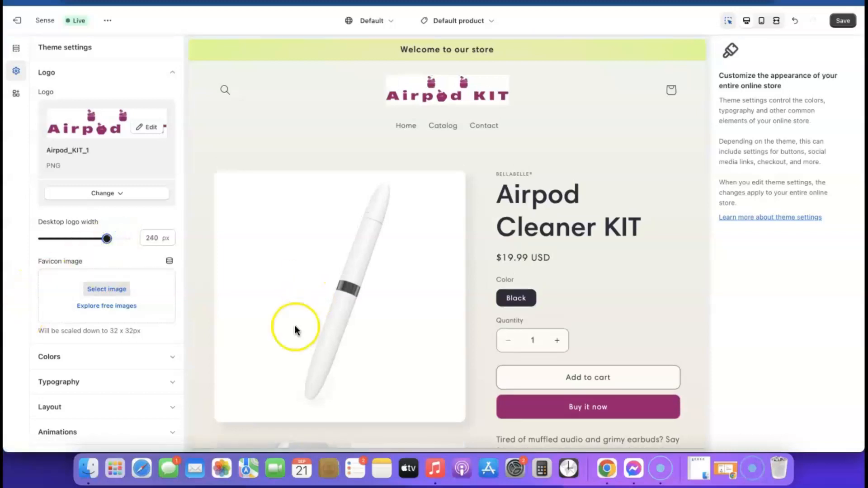
pyautogui.click(763, 21)
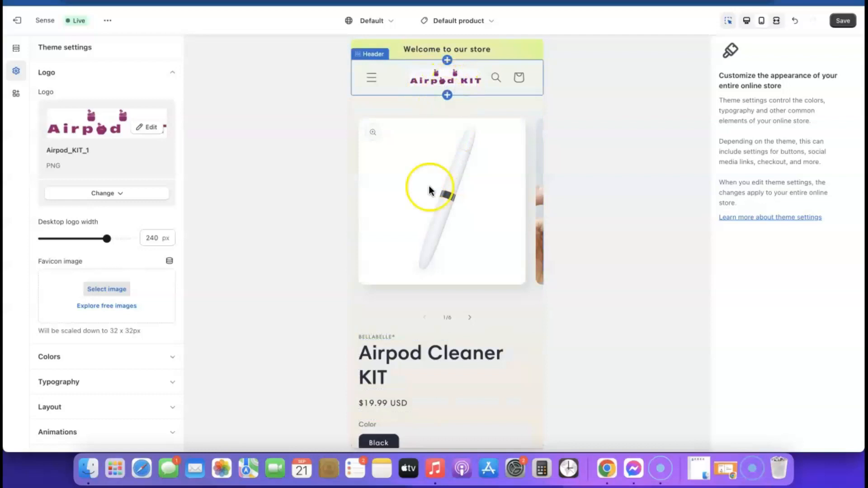
pyautogui.click(746, 20)
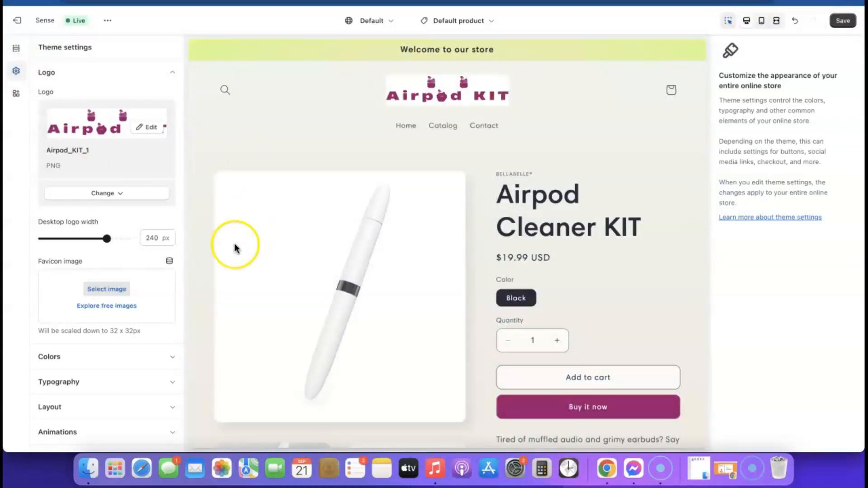
# - Set colour Scheme 1's background colour to white #FFF
pyautogui.click(172, 73)
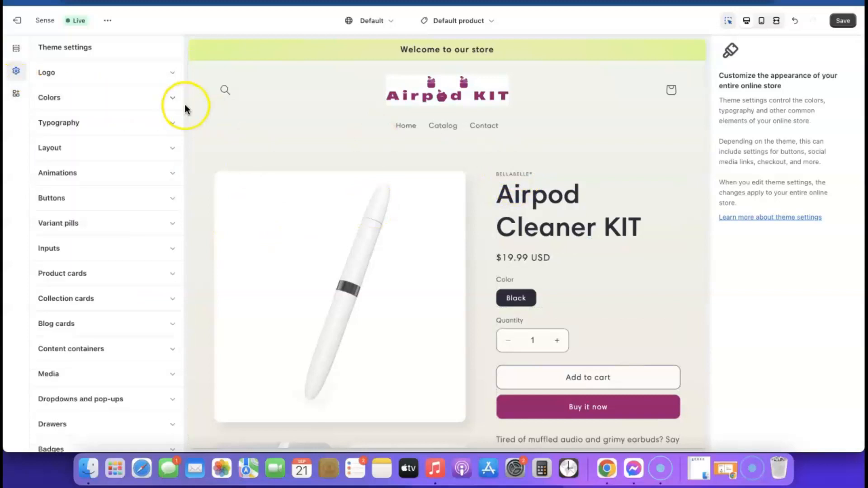
pyautogui.click(174, 101)
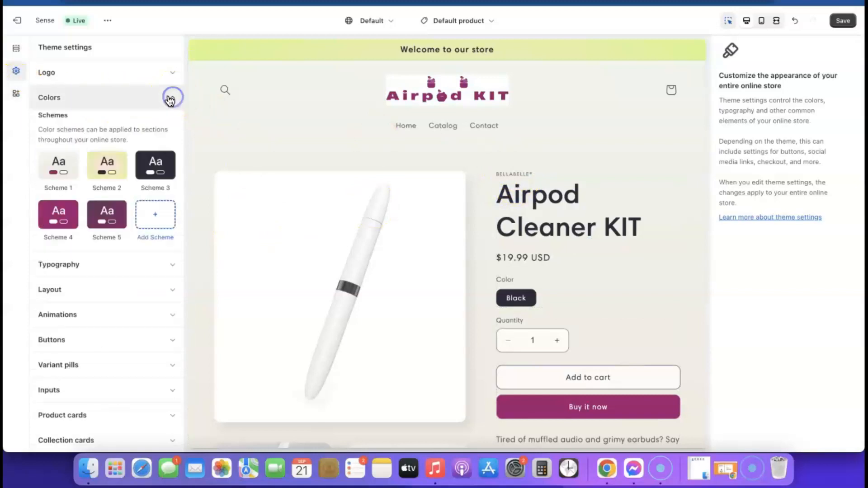
pyautogui.click(58, 168)
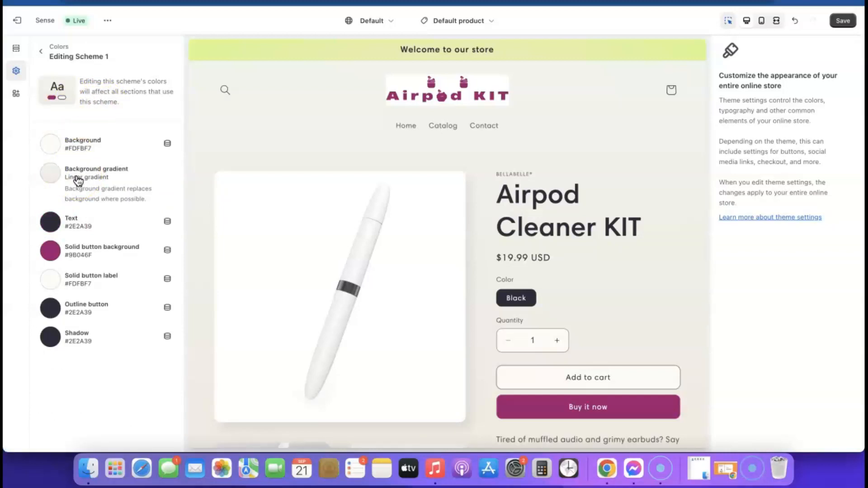
pyautogui.click(53, 145)
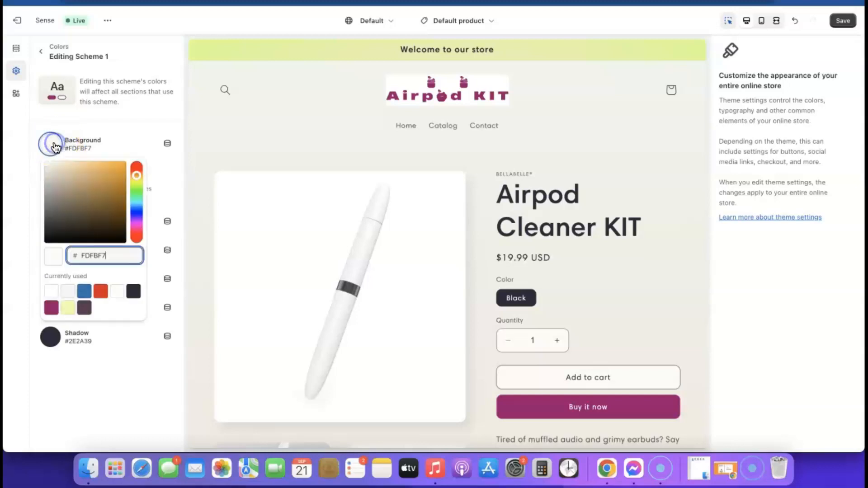
pyautogui.click(51, 291)
pyautogui.click(89, 360)
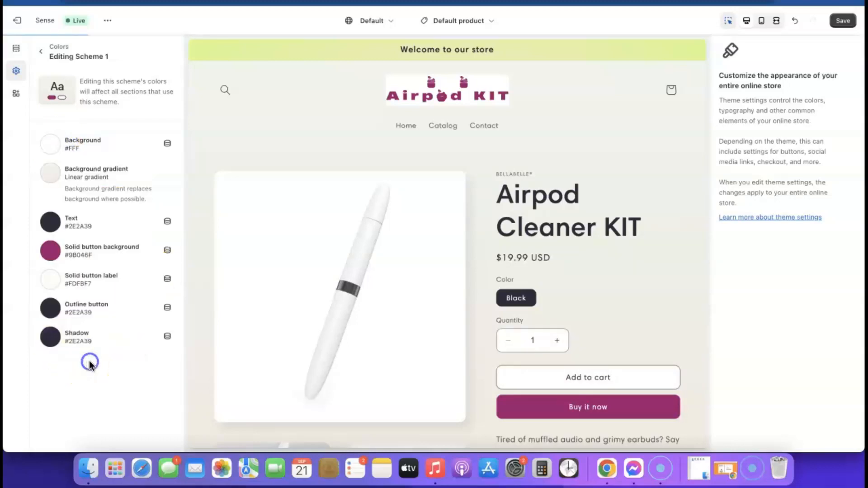
# - Remove the background gradient from colour Scheme 1
pyautogui.click(91, 173)
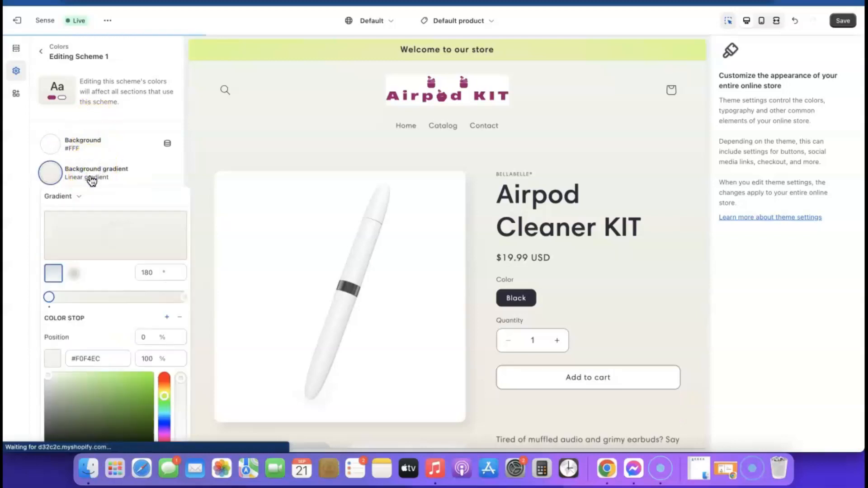
pyautogui.click(148, 171)
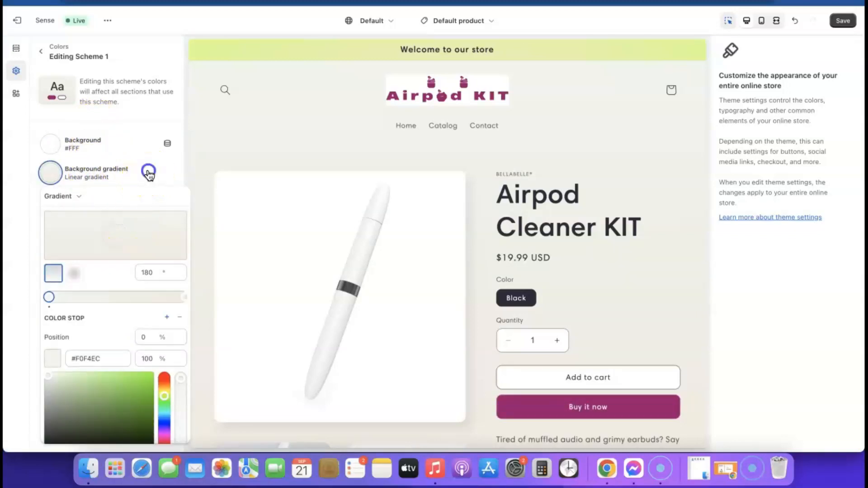
pyautogui.click(105, 174)
pyautogui.scroll(-3, 106, 294)
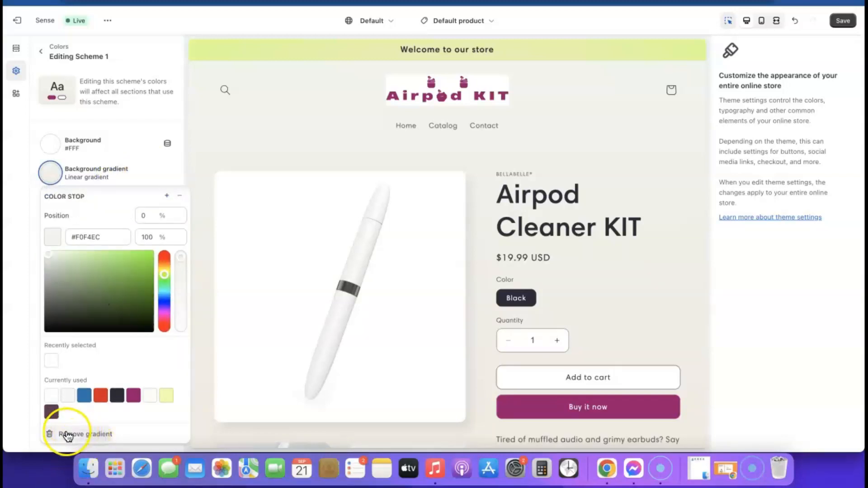
pyautogui.click(89, 434)
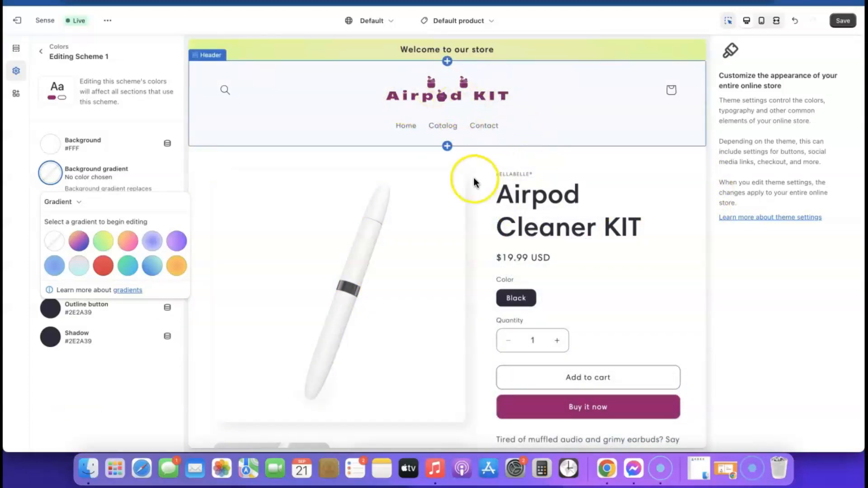
pyautogui.scroll(-10, 595, 259)
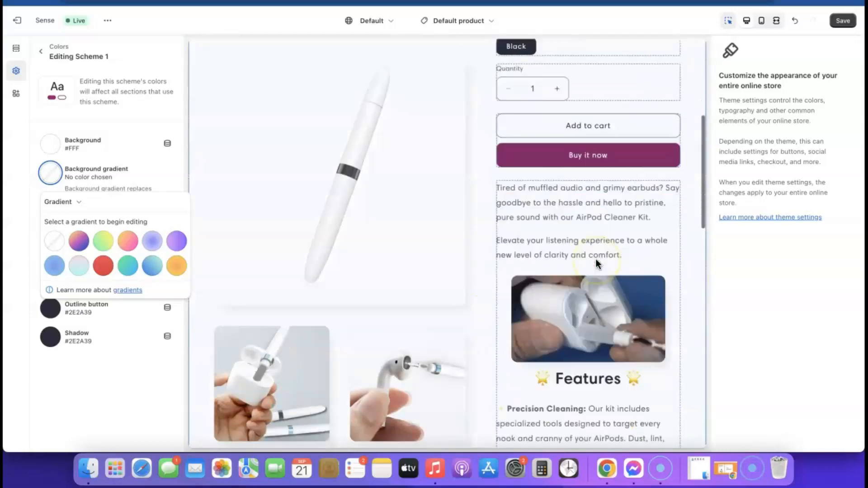
pyautogui.scroll(-10, 595, 259)
pyautogui.scroll(20, 595, 258)
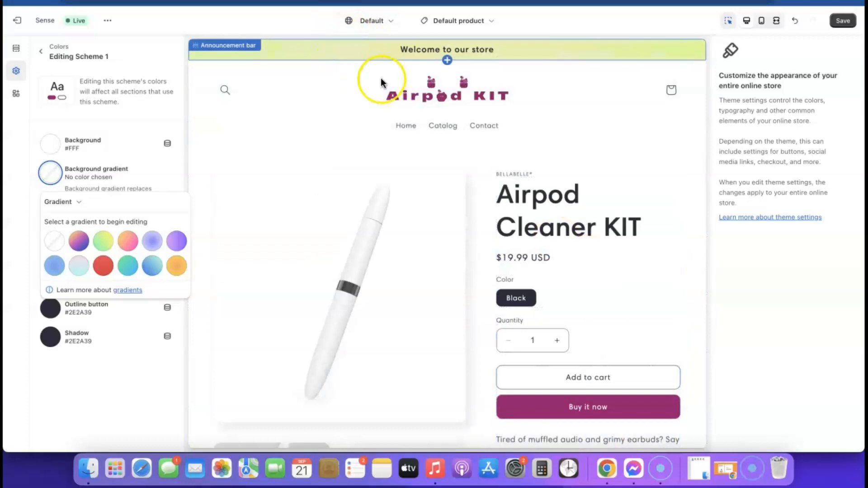
pyautogui.scroll(-10, 515, 132)
pyautogui.scroll(-10, 515, 132)
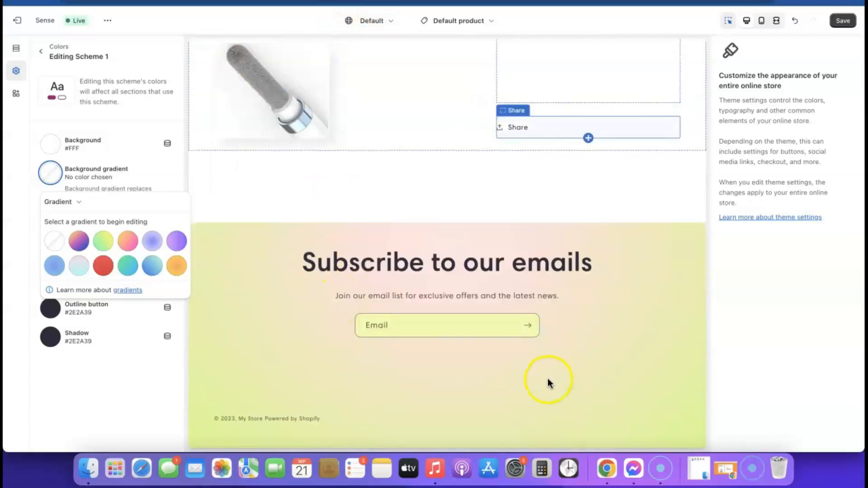
# - Open colour Scheme 2 and remove its background gradient, leaving the flat #EDFFA7 background
pyautogui.click(43, 113)
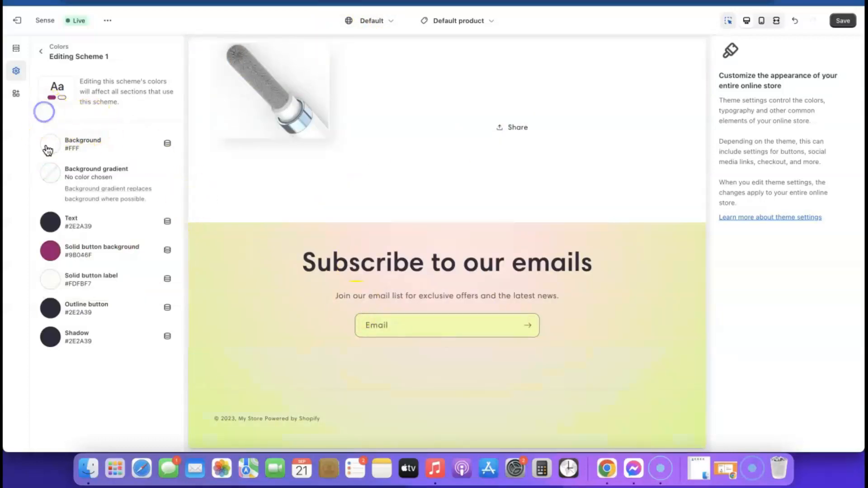
pyautogui.click(41, 57)
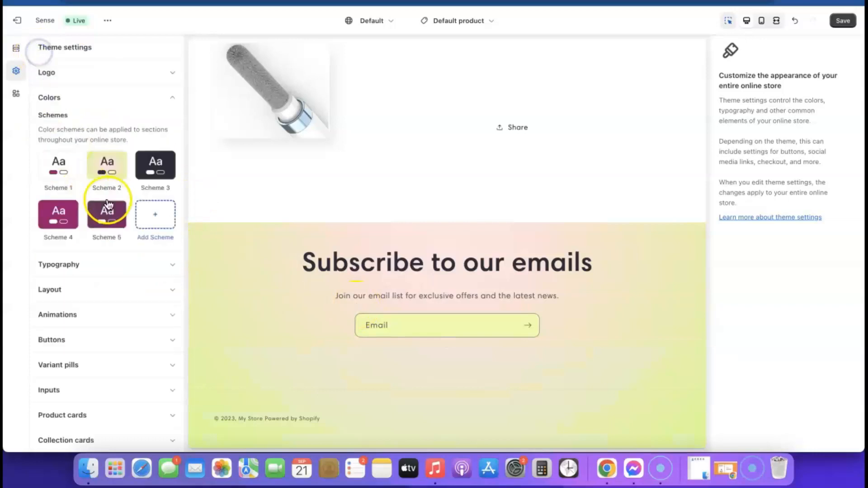
pyautogui.click(107, 171)
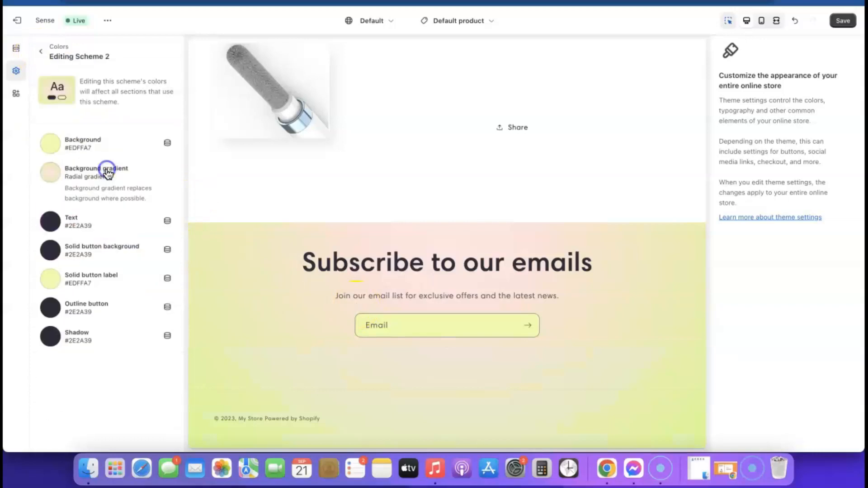
pyautogui.click(85, 175)
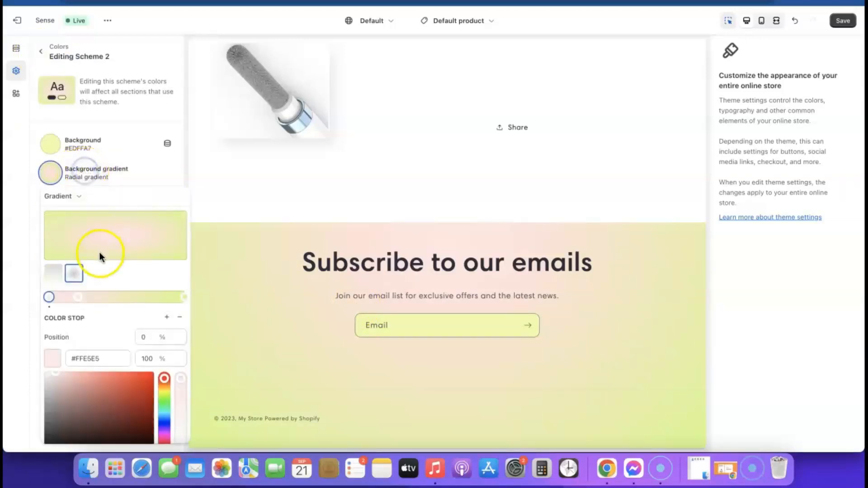
pyautogui.scroll(-3, 100, 254)
pyautogui.click(84, 434)
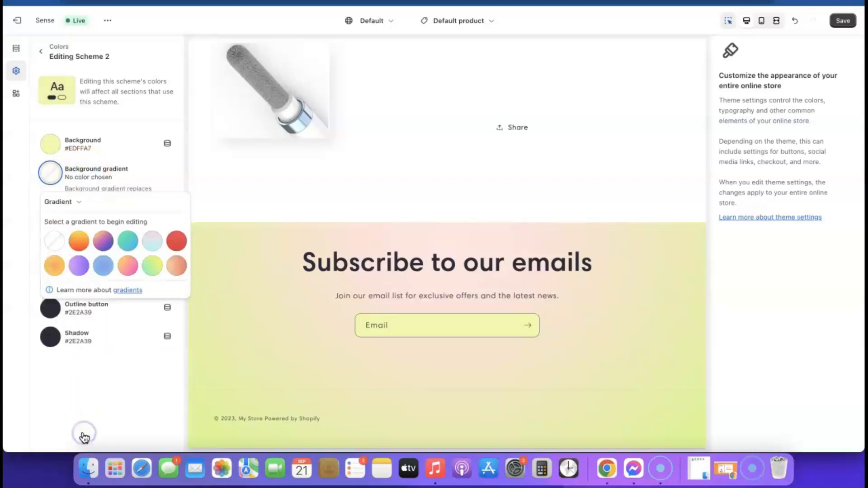
pyautogui.click(47, 376)
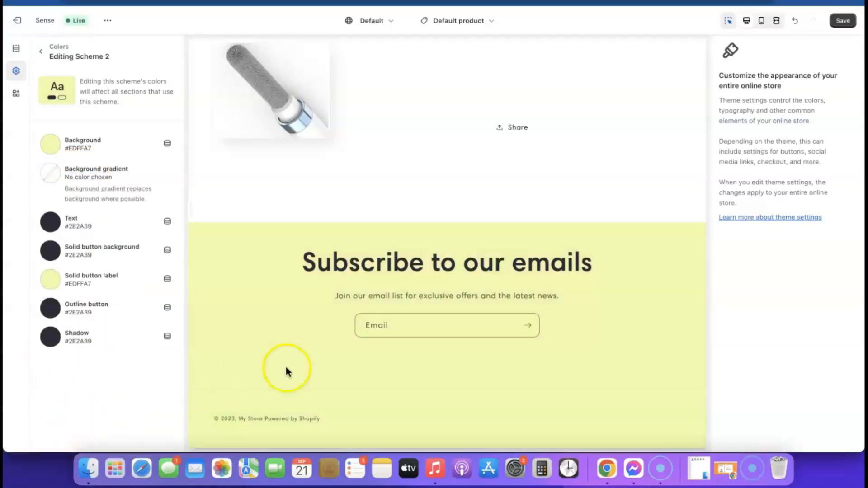
pyautogui.scroll(15, 230, 293)
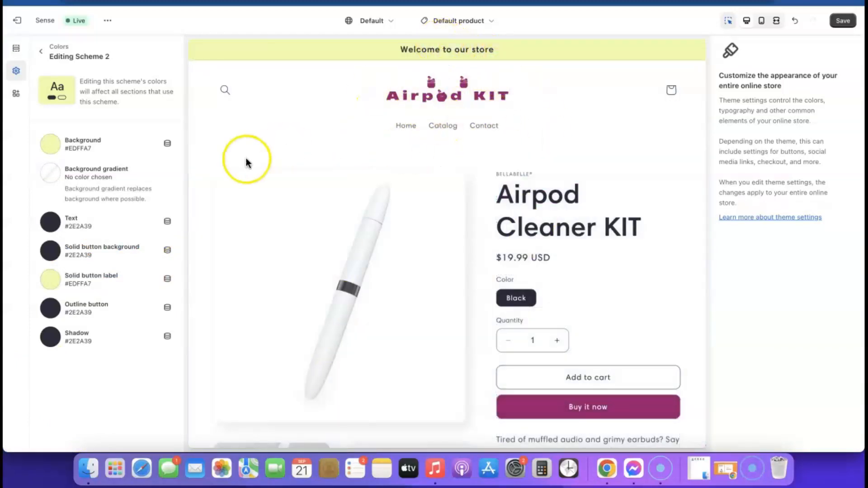
# - Change Scheme 2's background colour to the light pink #E1C3D8
pyautogui.click(52, 145)
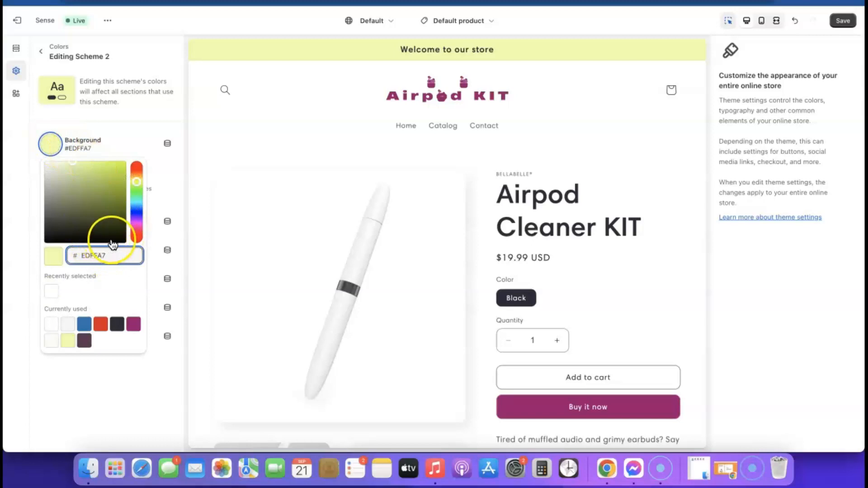
pyautogui.click(133, 324)
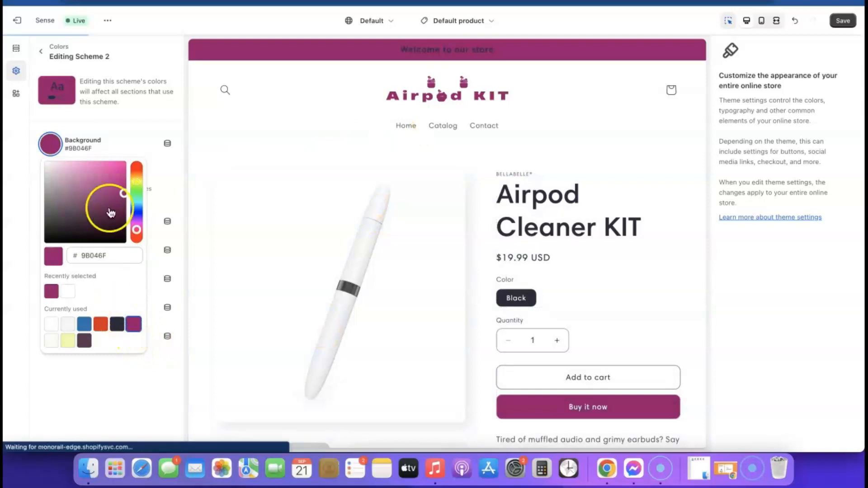
pyautogui.moveTo(122, 207); pyautogui.dragTo(54, 174)
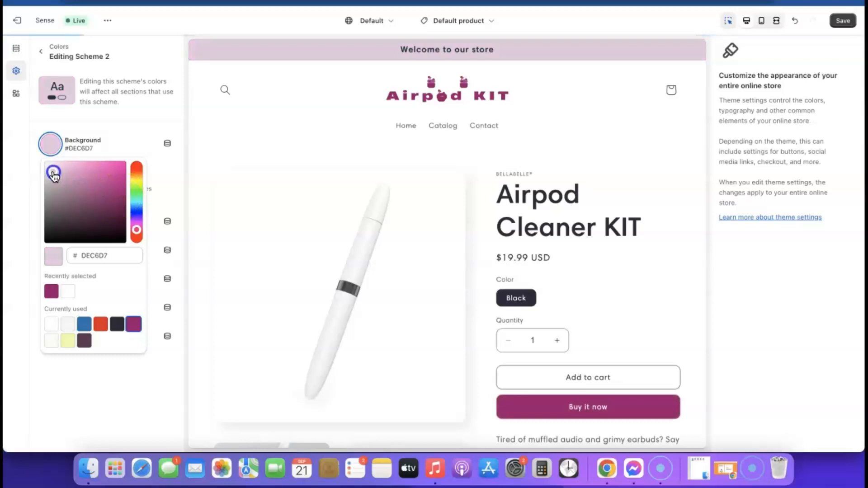
pyautogui.moveTo(54, 174); pyautogui.dragTo(55, 170)
# - Copy the E1C3D8 hex code and close the colour picker
pyautogui.click(121, 258)
pyautogui.doubleClick(122, 258)
pyautogui.rightClick(121, 257)
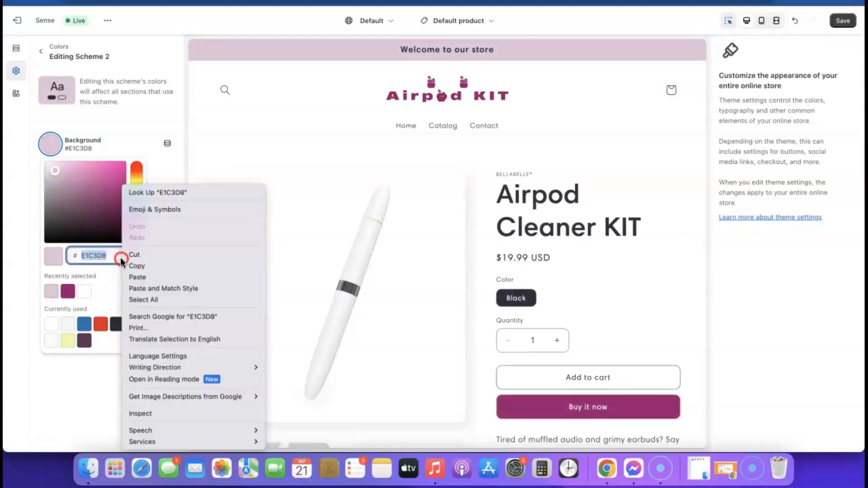
pyautogui.click(141, 265)
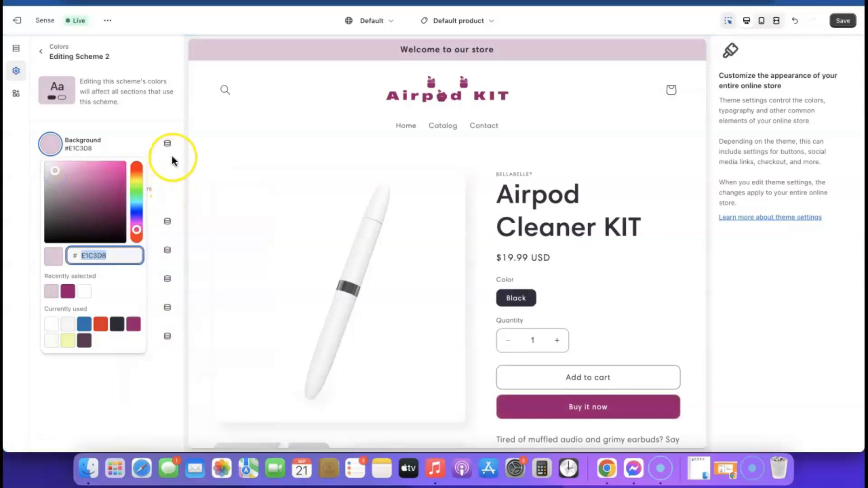
pyautogui.click(186, 146)
pyautogui.scroll(-1, 359, 251)
pyautogui.scroll(-15, 382, 300)
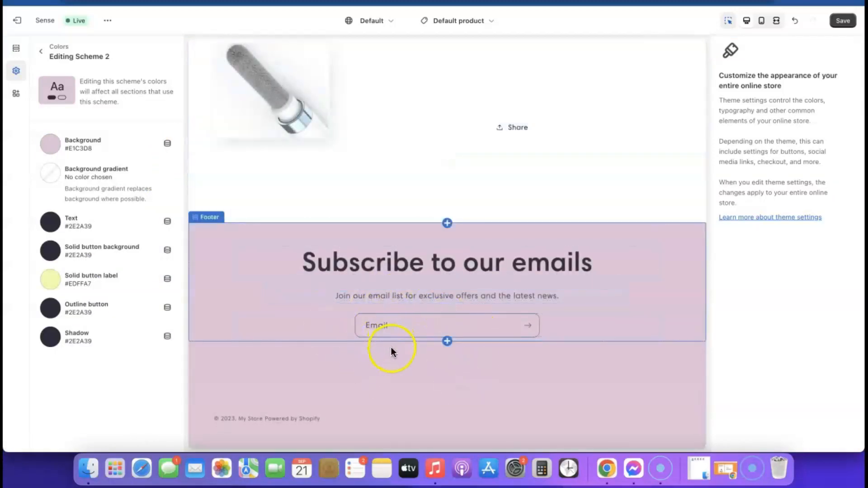
pyautogui.scroll(15, 392, 347)
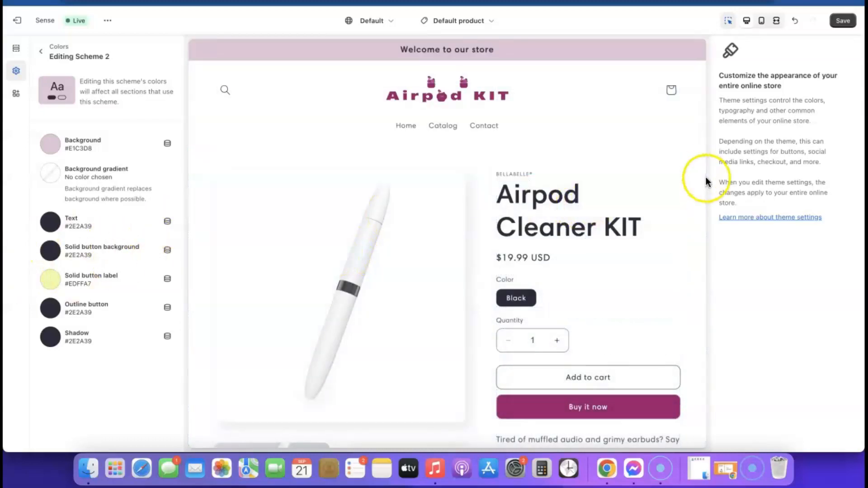
# - Save the pink colour scheme in the theme editor
pyautogui.click(844, 21)
pyautogui.scroll(-10, 527, 205)
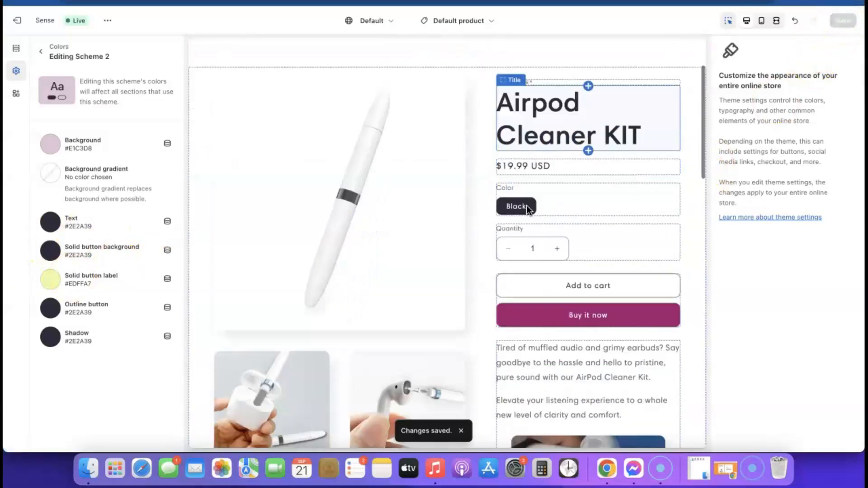
pyautogui.scroll(-10, 526, 205)
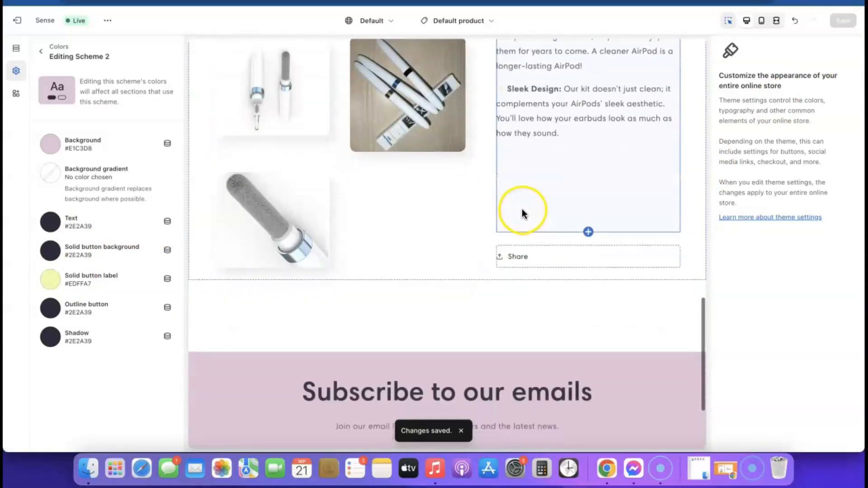
pyautogui.scroll(15, 588, 179)
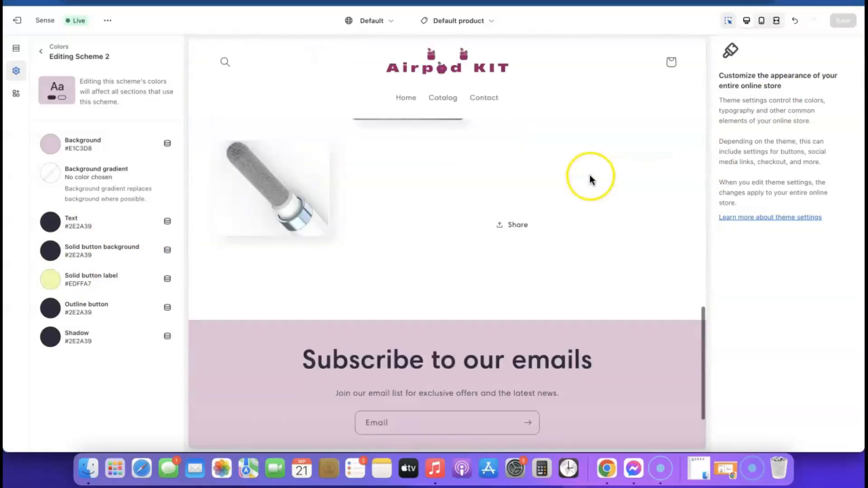
# - View the live storefront and scroll through its home page
pyautogui.click(107, 21)
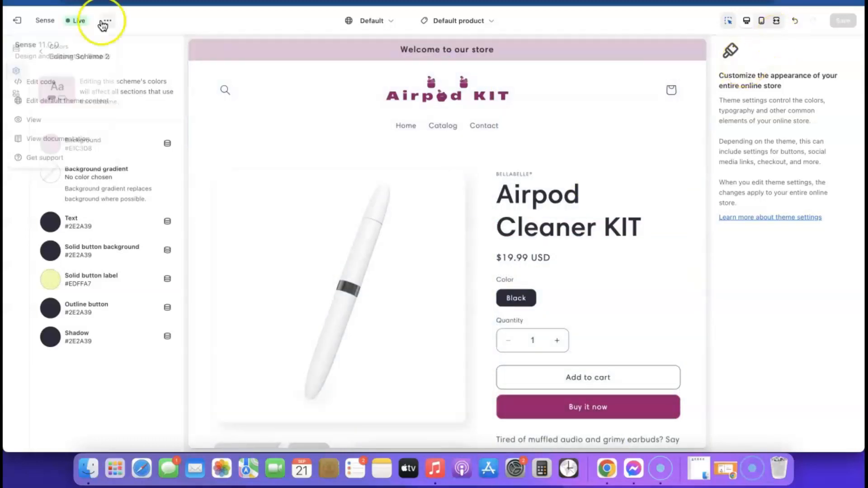
pyautogui.click(36, 121)
pyautogui.scroll(-10, 504, 147)
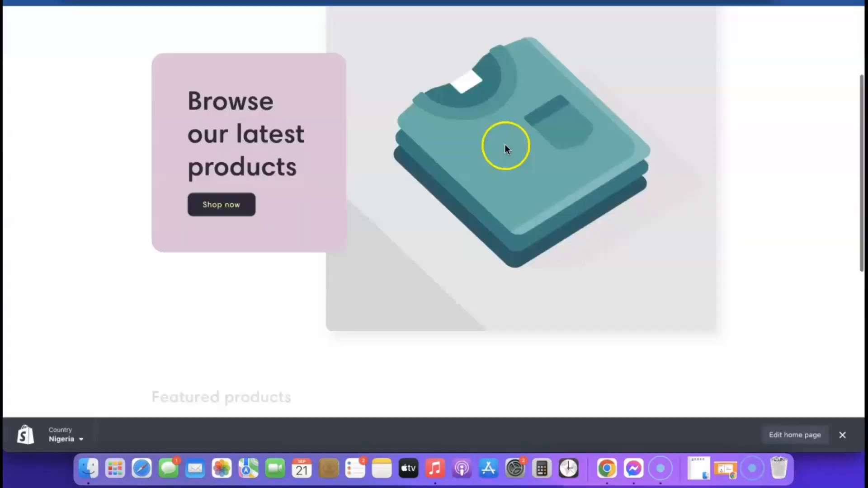
pyautogui.scroll(-10, 505, 149)
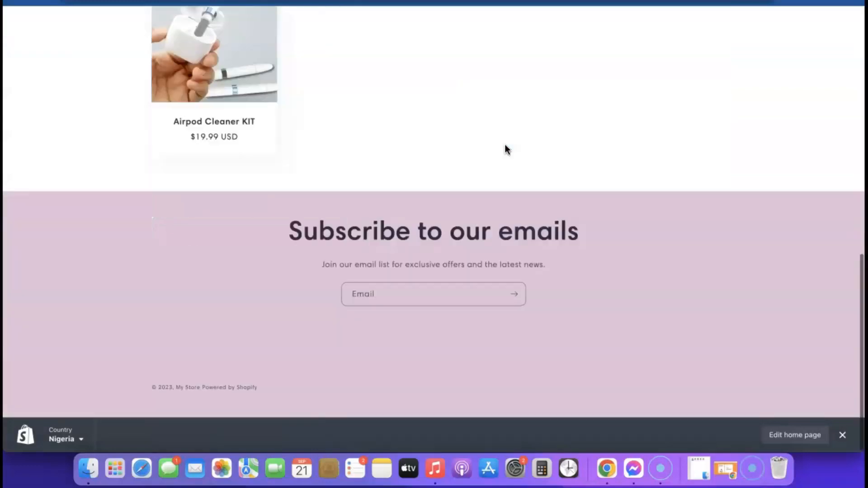
pyautogui.scroll(1, 253, 96)
# - Check the Airpod Cleaner KIT product page without the preview bar, then go back to the editor
pyautogui.click(263, 95)
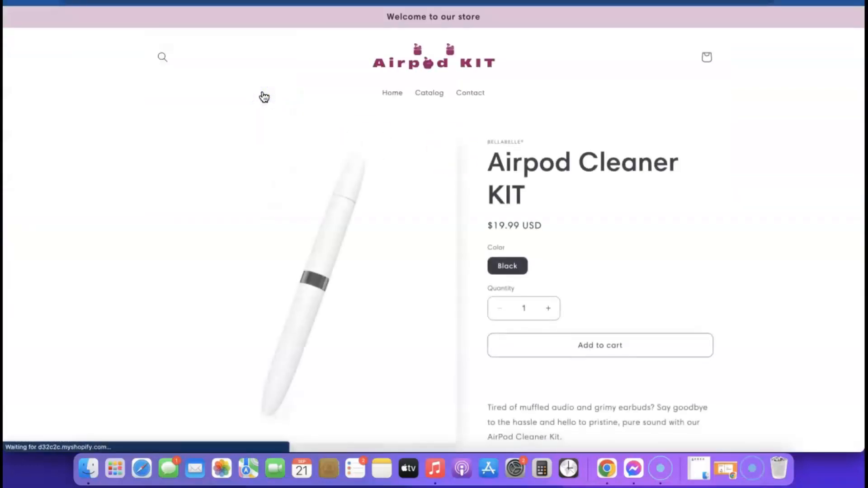
pyautogui.scroll(-1, 566, 146)
pyautogui.scroll(-3, 566, 147)
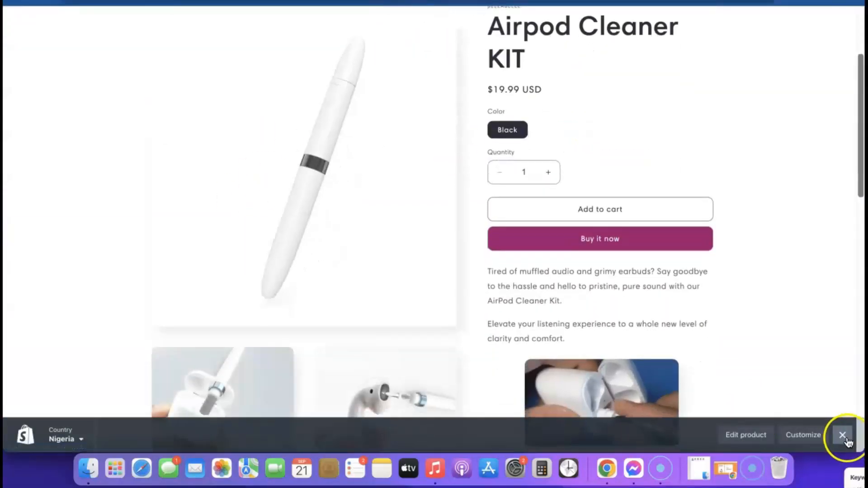
pyautogui.click(842, 435)
pyautogui.scroll(-4, 544, 267)
pyautogui.scroll(-10, 528, 271)
pyautogui.scroll(15, 528, 270)
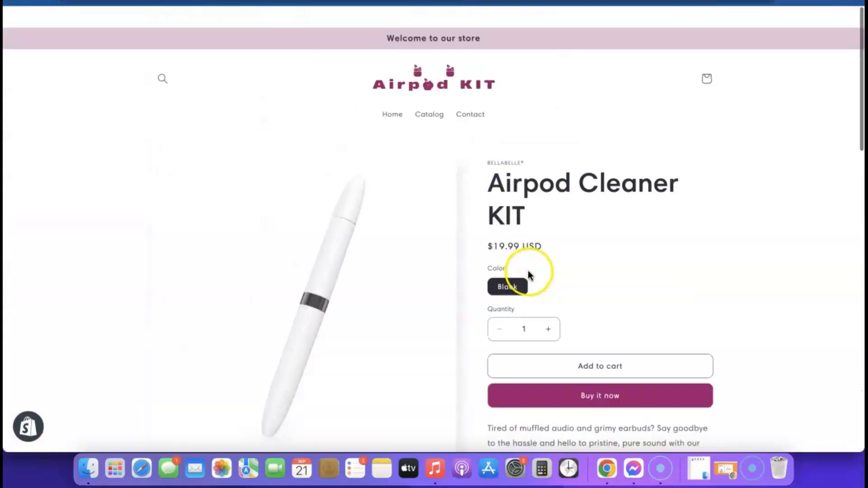
pyautogui.scroll(-1, 528, 270)
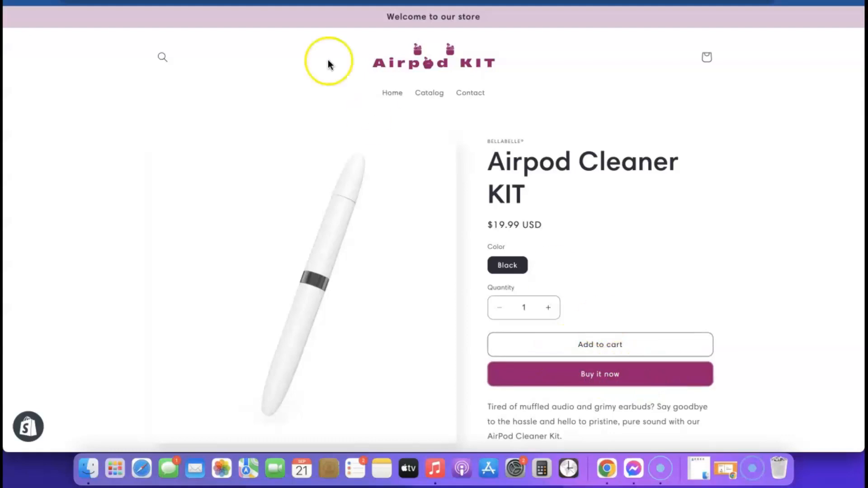
pyautogui.click(253, 2)
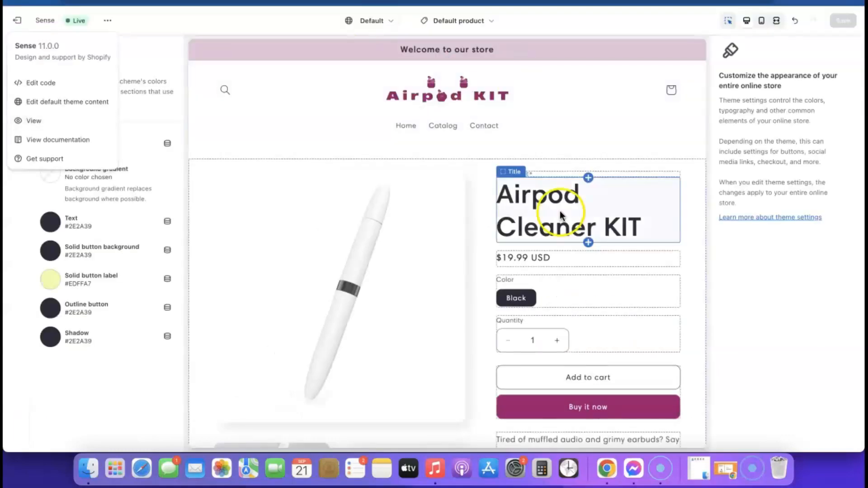
# - Uncheck Show dynamic checkout buttons in the Buy buttons block so only Add to cart remains, and save
pyautogui.scroll(-3, 561, 214)
pyautogui.click(584, 296)
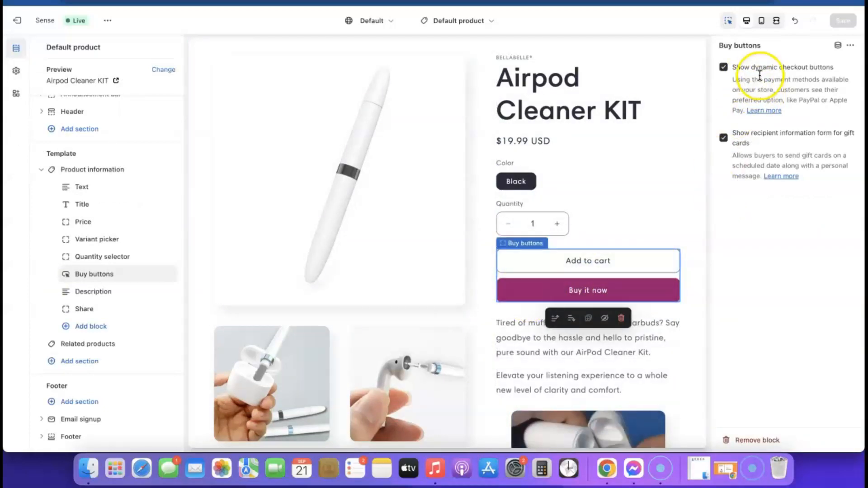
pyautogui.click(722, 67)
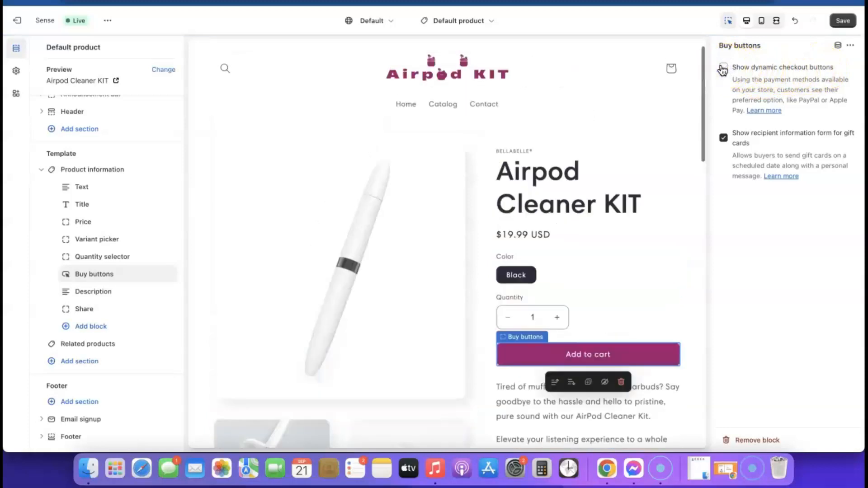
pyautogui.click(584, 365)
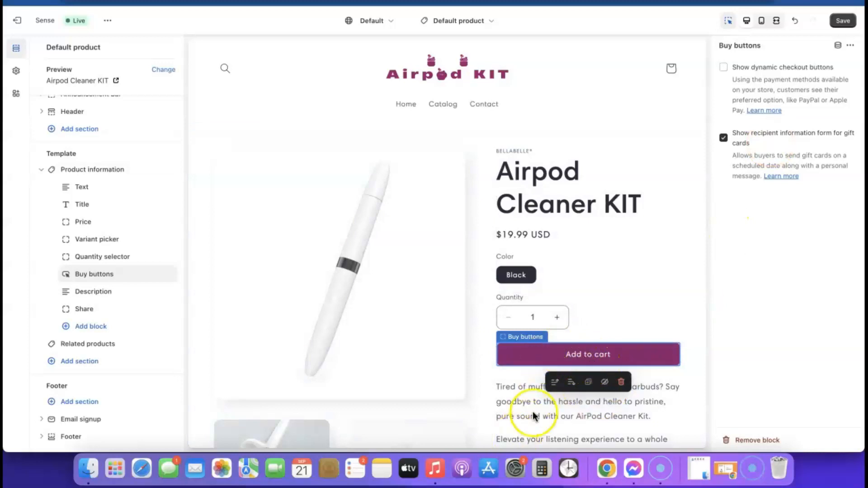
pyautogui.click(843, 21)
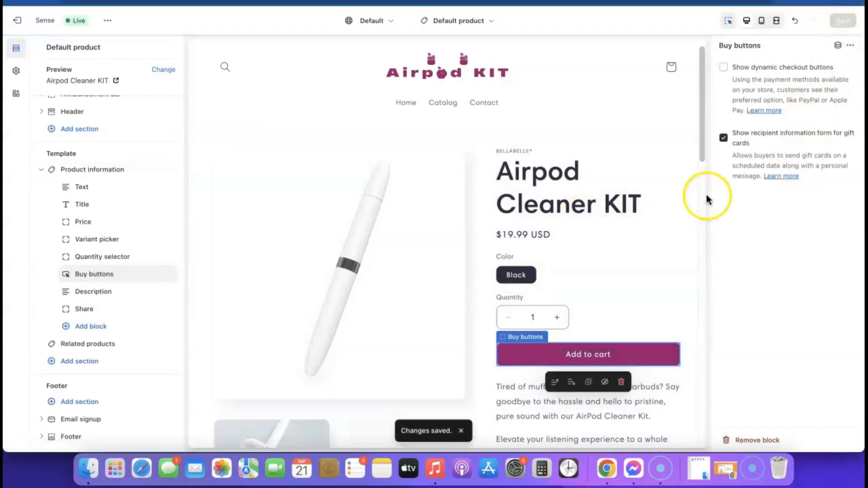
pyautogui.scroll(-10, 372, 200)
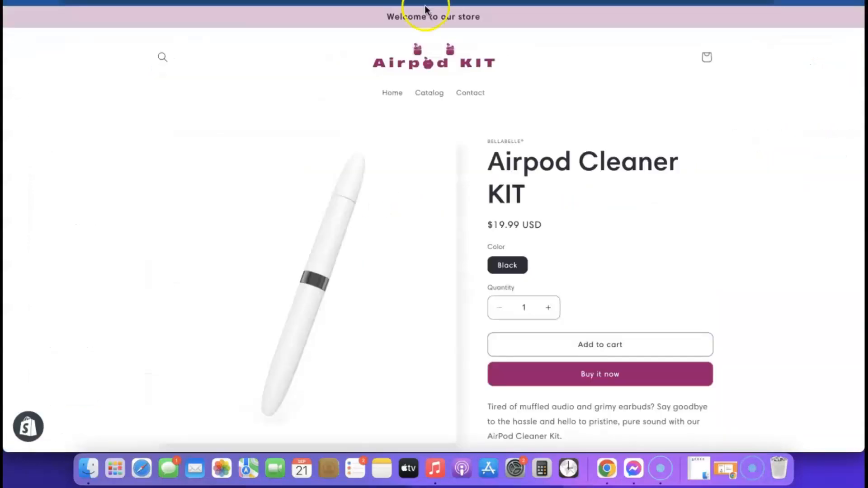
# - Load the Default product template and review the Airpod Cleaner KIT page at $19.99 USD
pyautogui.scroll(-4, 563, 91)
pyautogui.scroll(5, 552, 206)
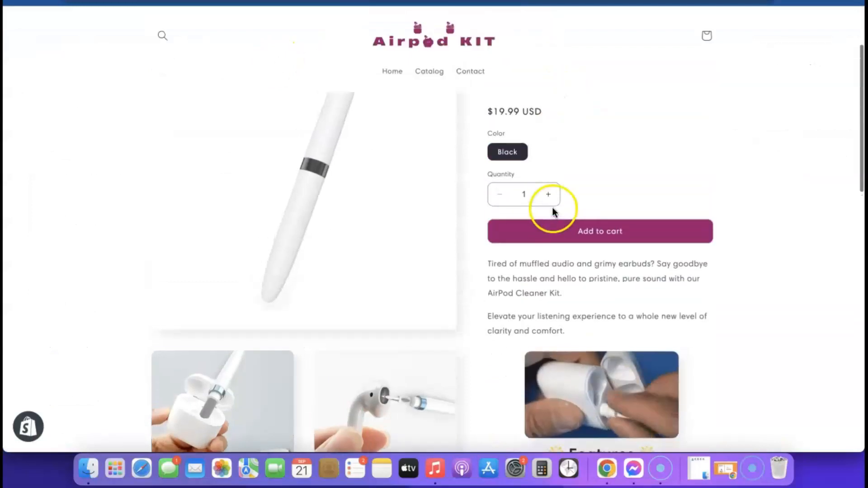
pyautogui.scroll(-15, 541, 210)
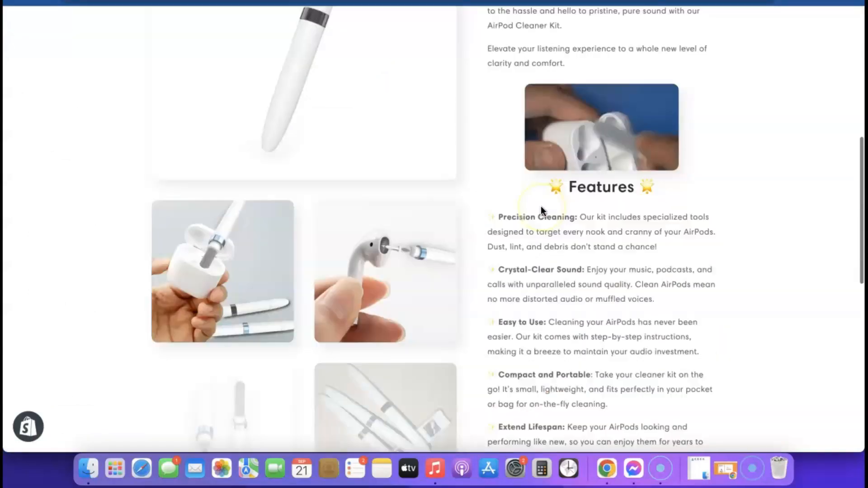
pyautogui.scroll(15, 542, 211)
pyautogui.click(466, 65)
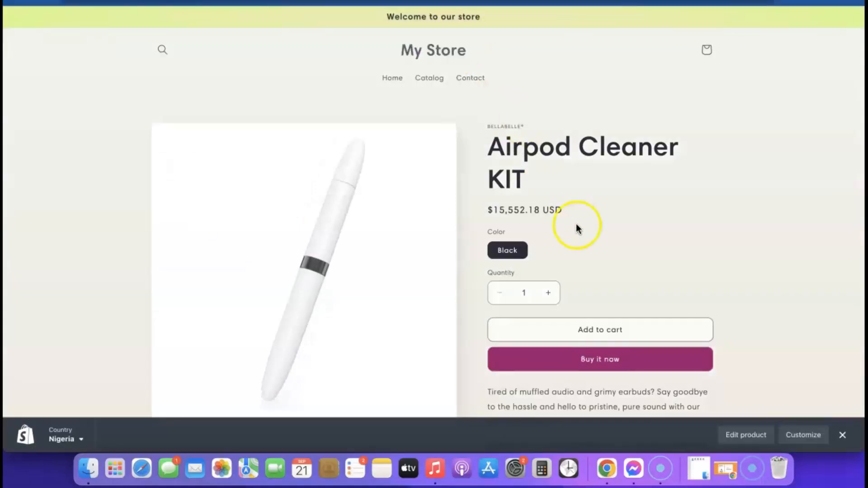
pyautogui.scroll(-1, 582, 89)
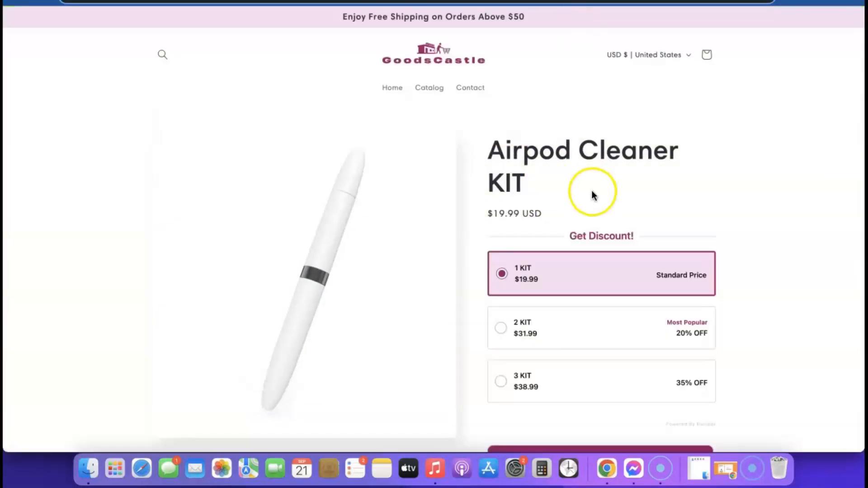
pyautogui.scroll(-2, 591, 190)
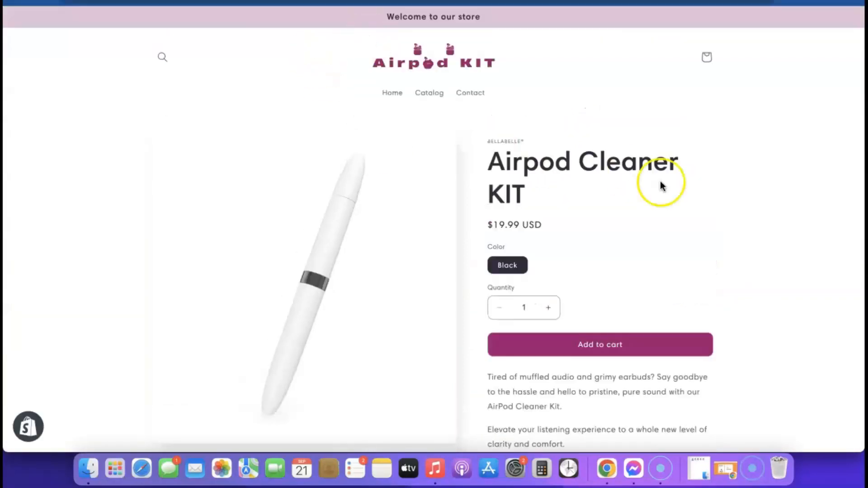
pyautogui.scroll(-5, 660, 181)
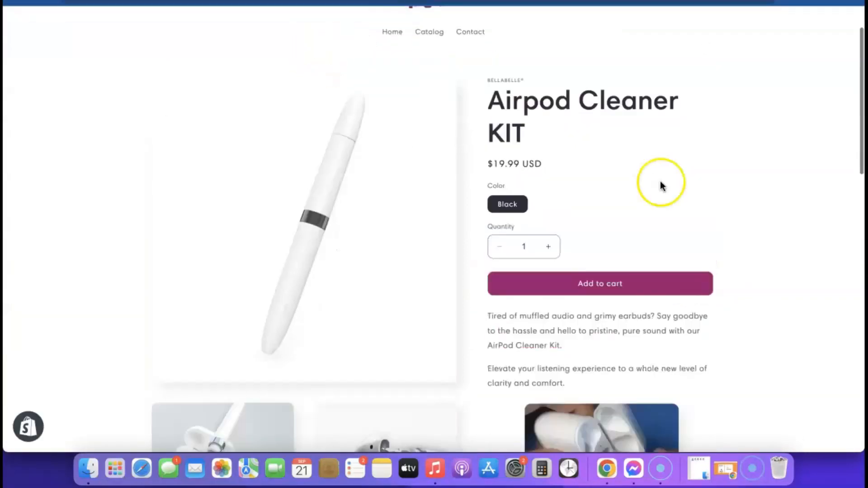
pyautogui.scroll(5, 566, 300)
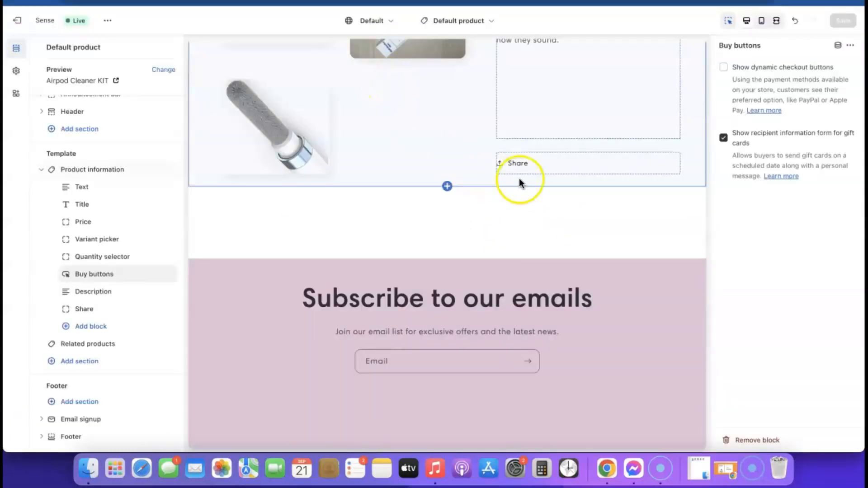
pyautogui.scroll(10, 519, 178)
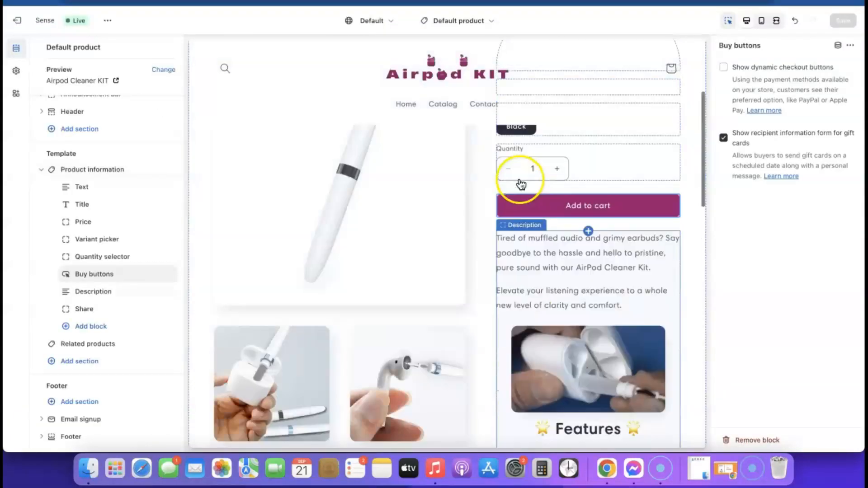
# - Switch the theme editor's template to Home page
pyautogui.click(489, 21)
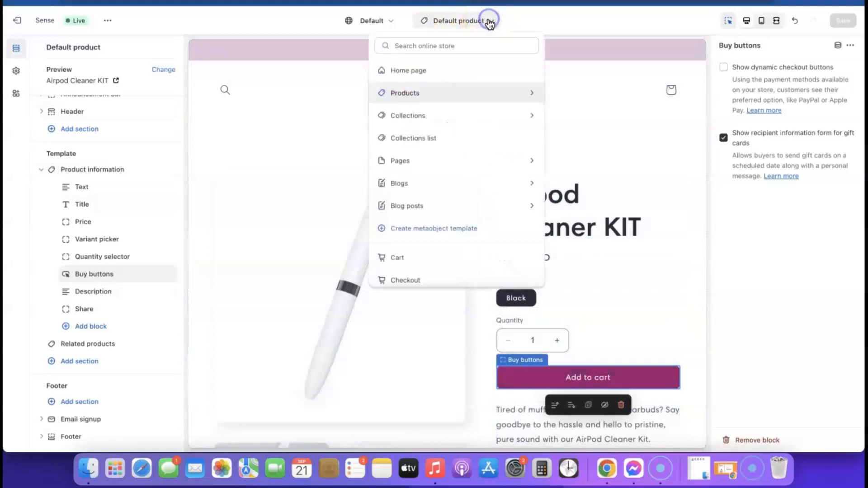
pyautogui.click(418, 72)
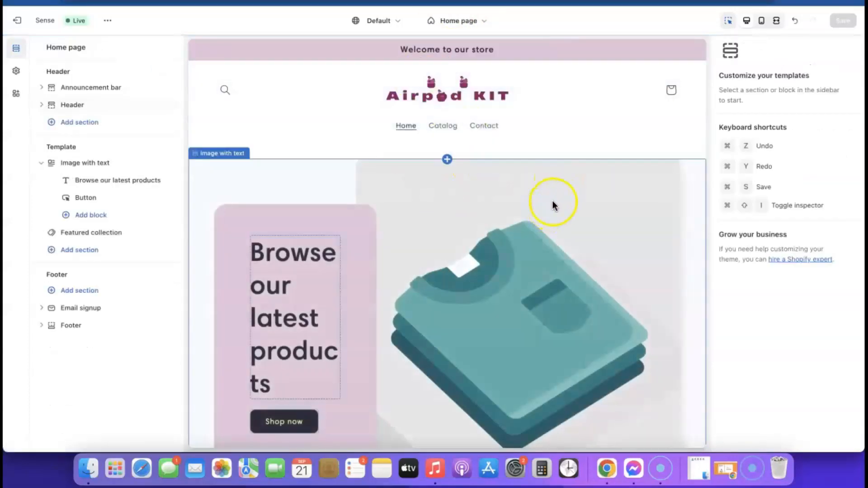
pyautogui.scroll(-10, 552, 195)
pyautogui.scroll(10, 552, 195)
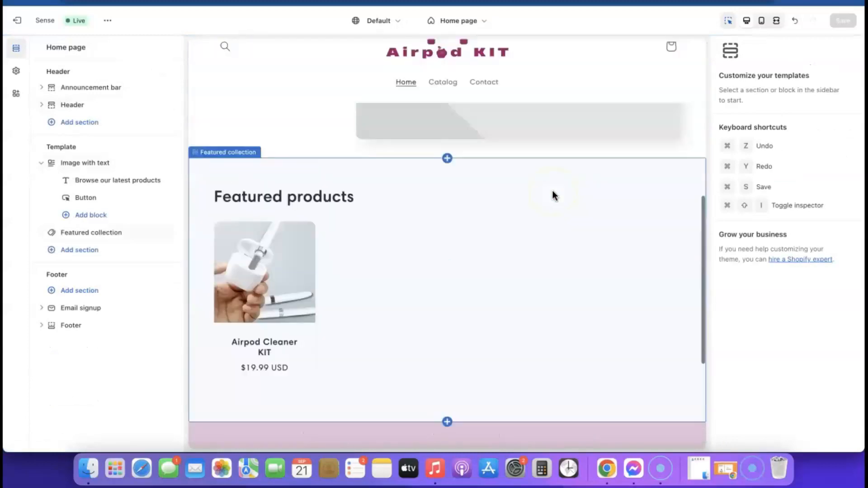
# - Select the Image with text section to show its settings
pyautogui.click(542, 262)
pyautogui.scroll(-3, 563, 257)
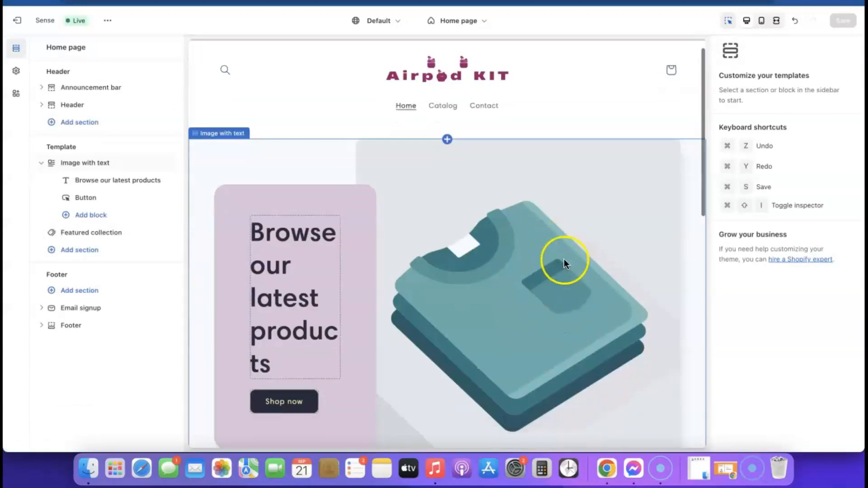
pyautogui.click(516, 199)
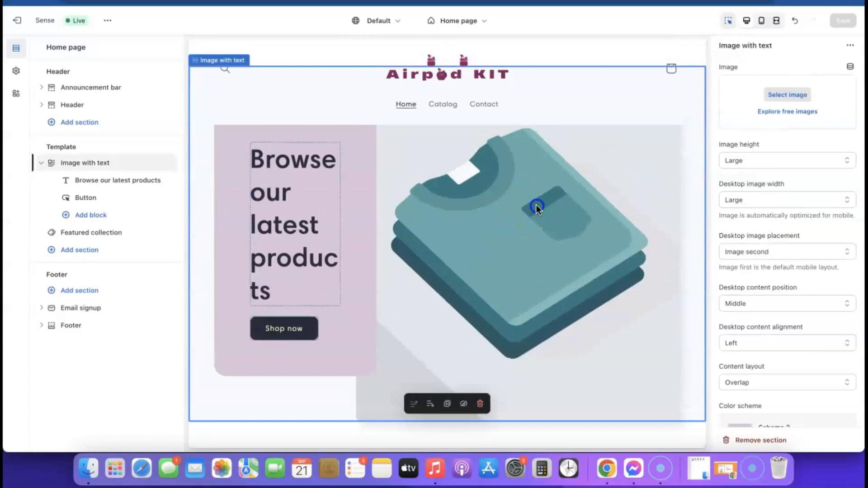
# - Use the free Phones & Cases photo of a woman checking her phone as the section image, and save
pyautogui.click(789, 112)
pyautogui.scroll(-5, 800, 181)
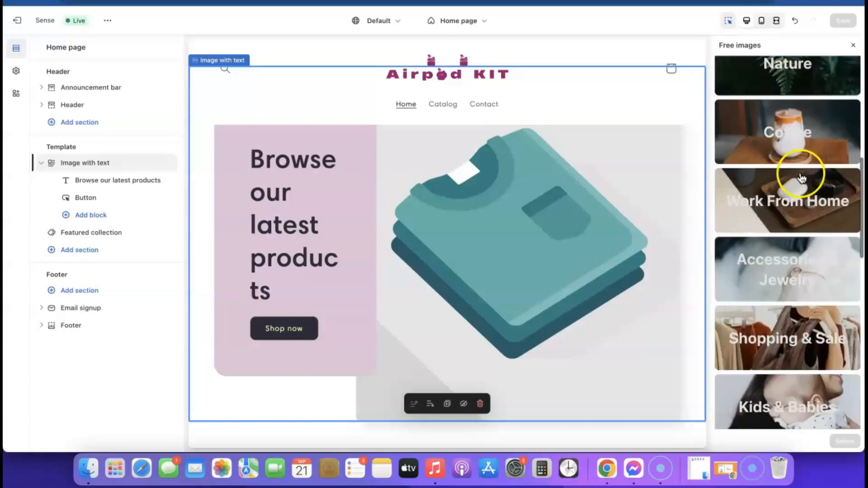
pyautogui.scroll(-10, 801, 177)
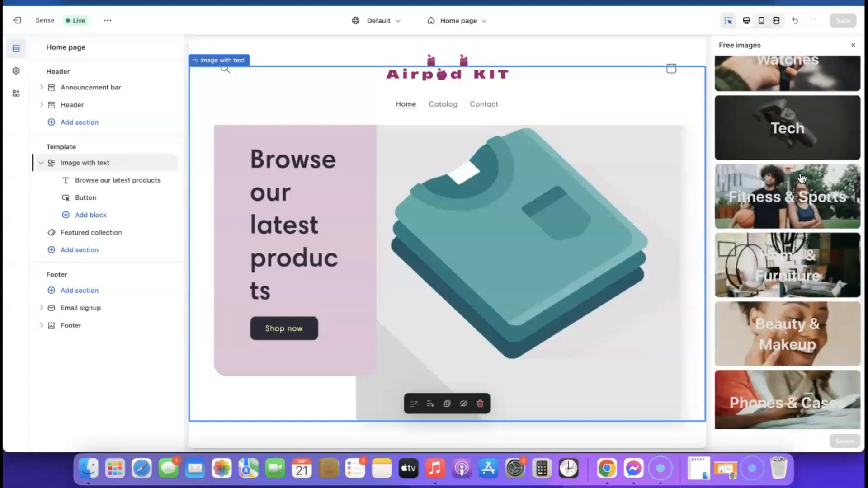
pyautogui.scroll(-5, 790, 194)
pyautogui.click(737, 139)
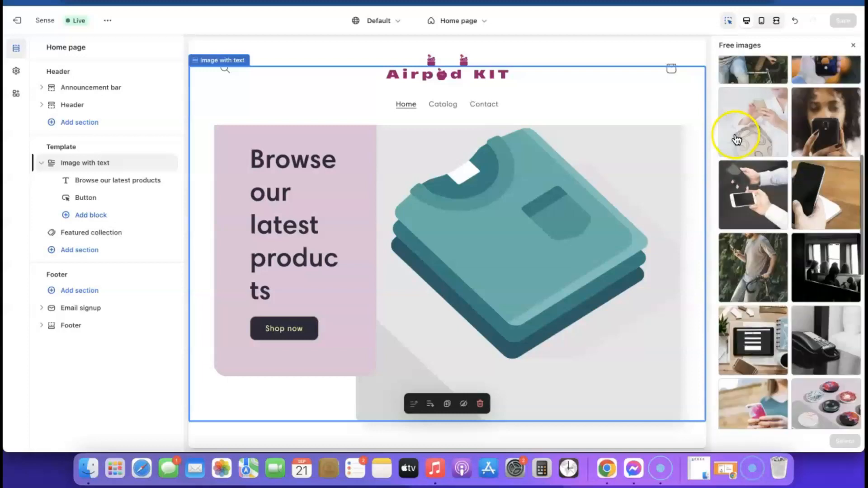
pyautogui.click(741, 105)
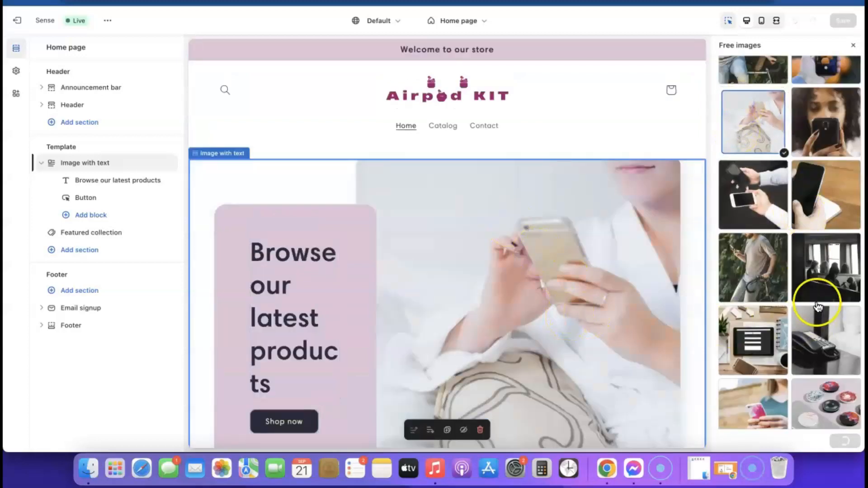
pyautogui.scroll(-4, 516, 289)
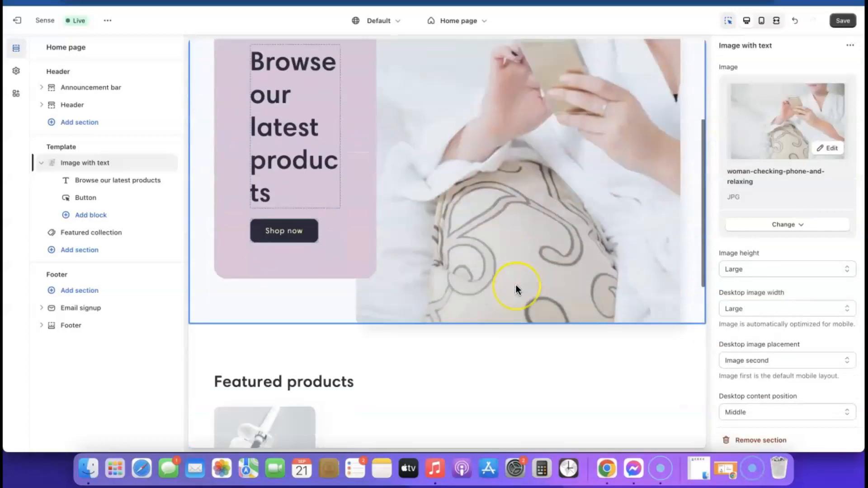
pyautogui.scroll(4, 516, 289)
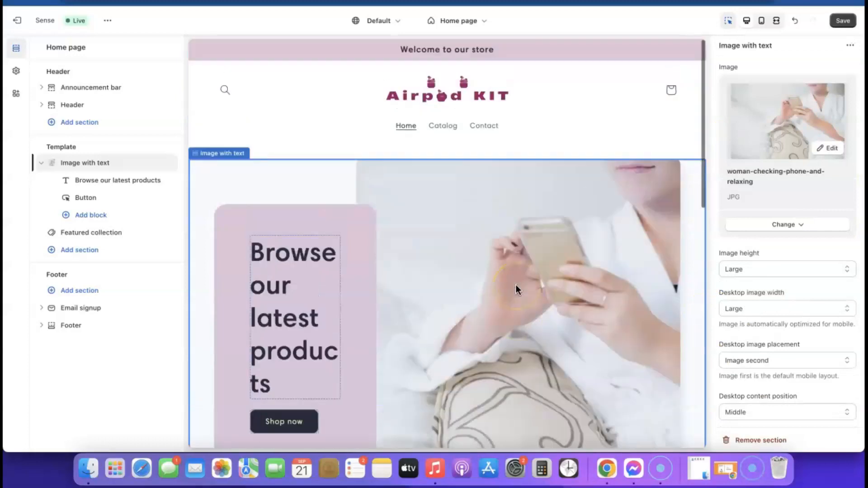
pyautogui.click(843, 21)
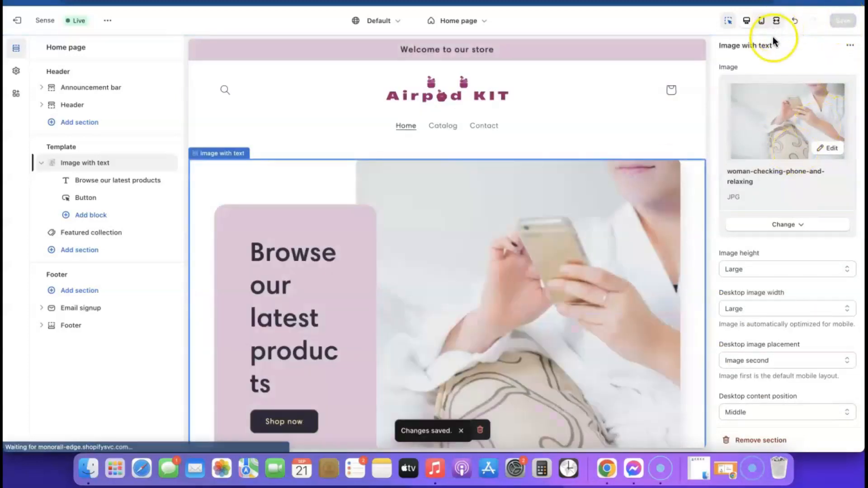
pyautogui.click(761, 21)
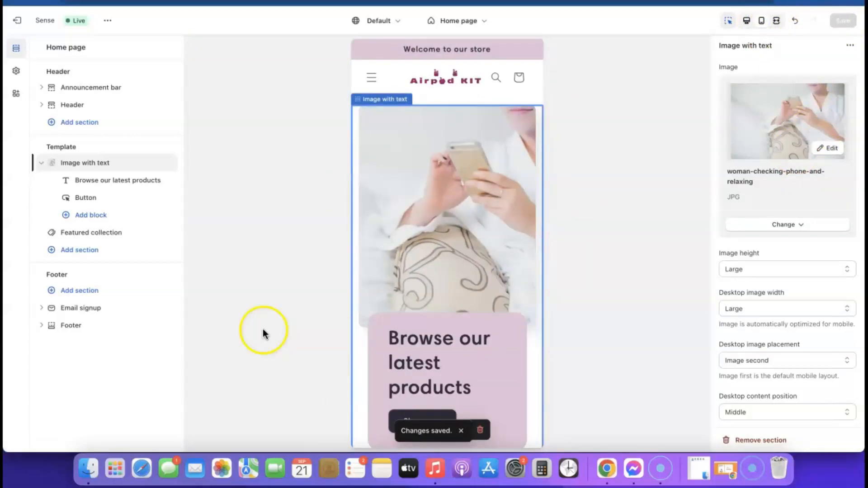
pyautogui.scroll(-5, 446, 198)
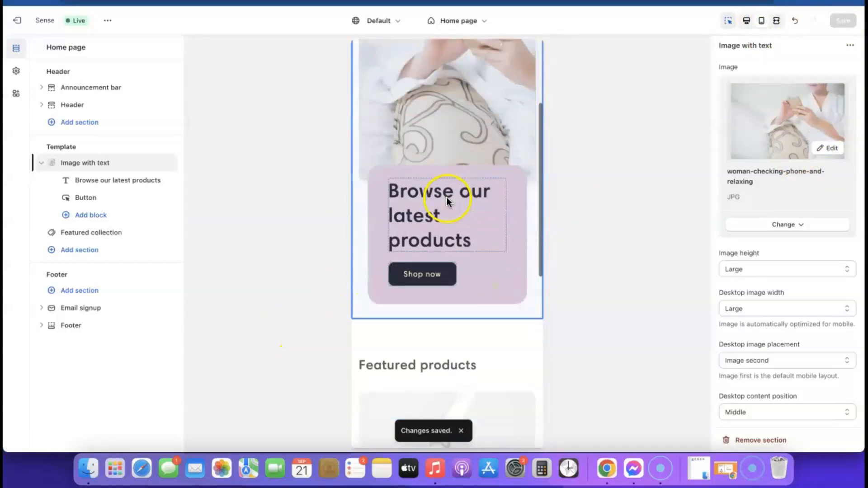
pyautogui.scroll(5, 421, 267)
pyautogui.scroll(-4, 443, 226)
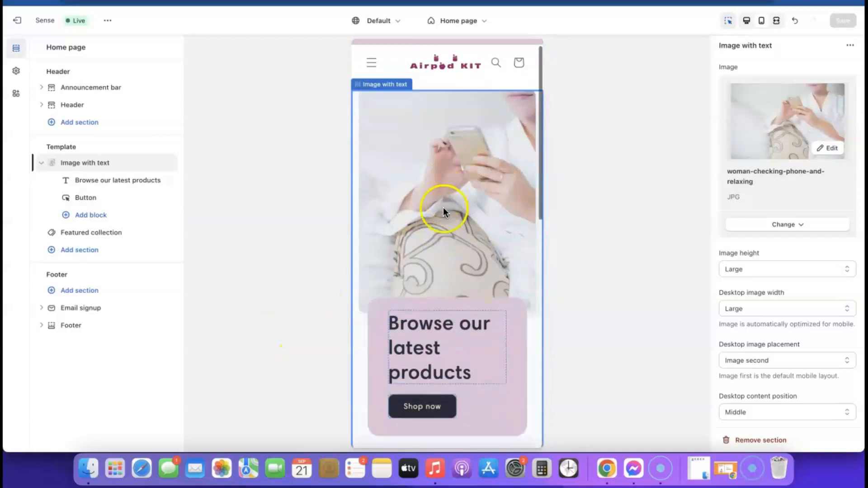
pyautogui.scroll(-10, 443, 207)
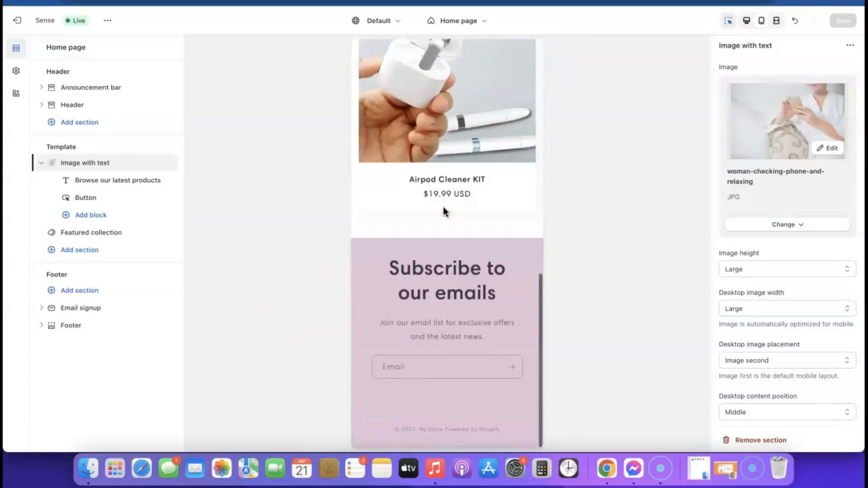
pyautogui.scroll(10, 443, 211)
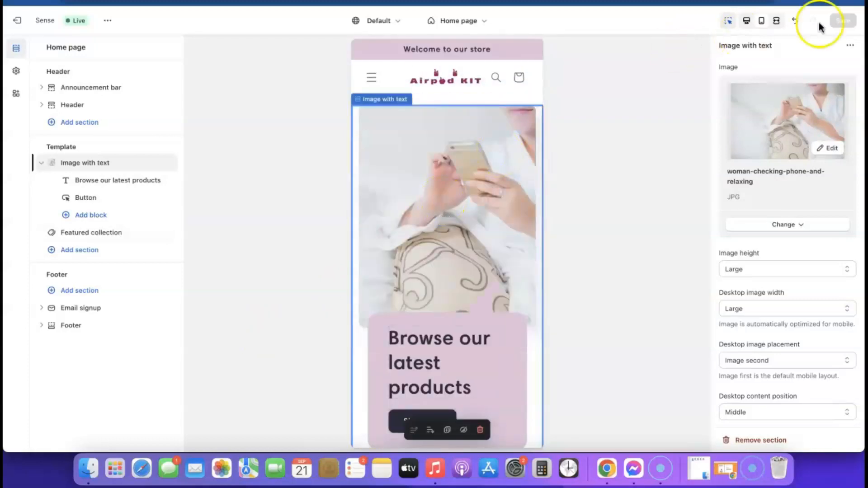
pyautogui.click(749, 21)
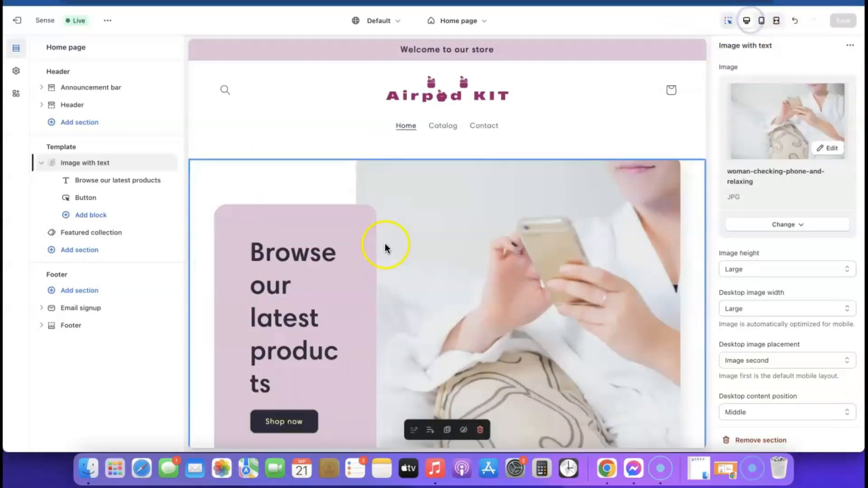
pyautogui.scroll(-4, 357, 225)
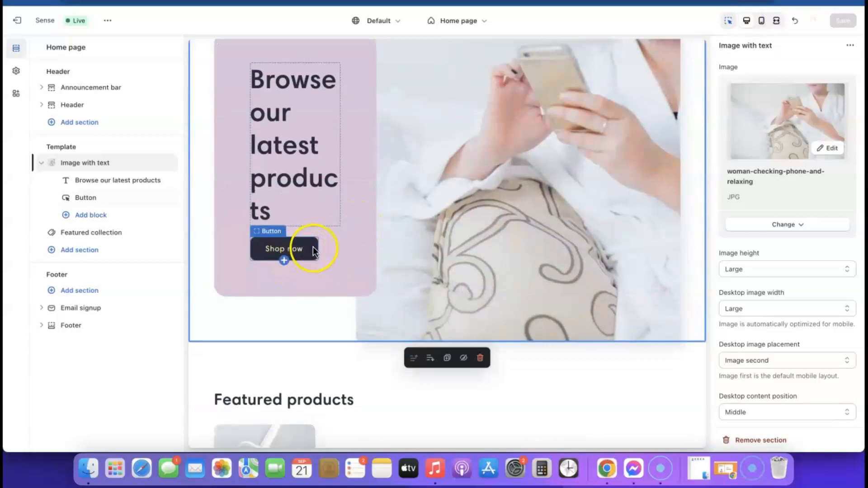
pyautogui.scroll(-1, 390, 257)
pyautogui.scroll(-8, 392, 262)
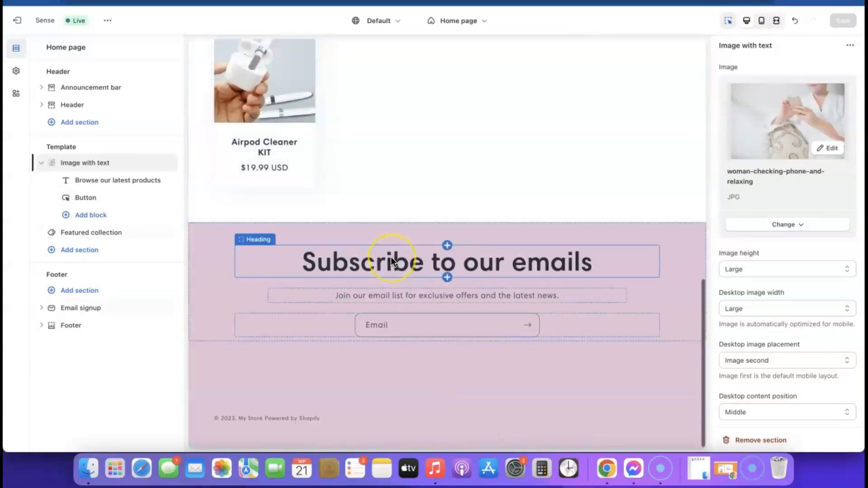
pyautogui.scroll(8, 392, 262)
pyautogui.scroll(-4, 387, 263)
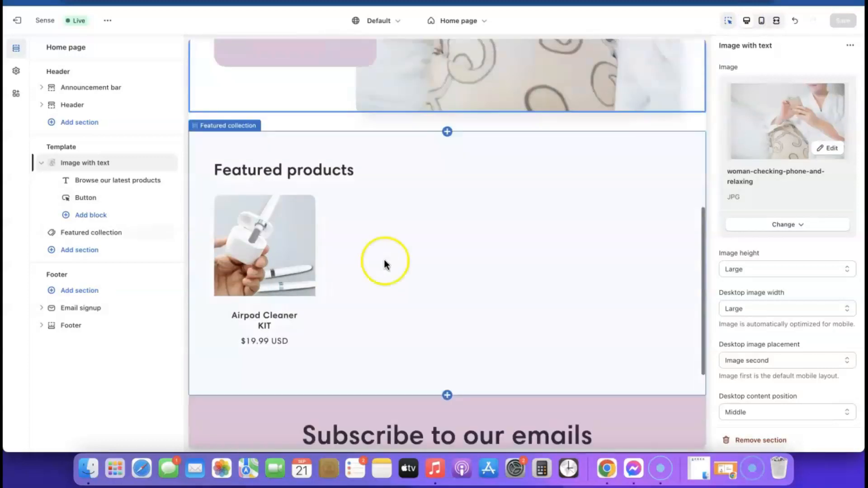
pyautogui.click(291, 238)
pyautogui.click(280, 240)
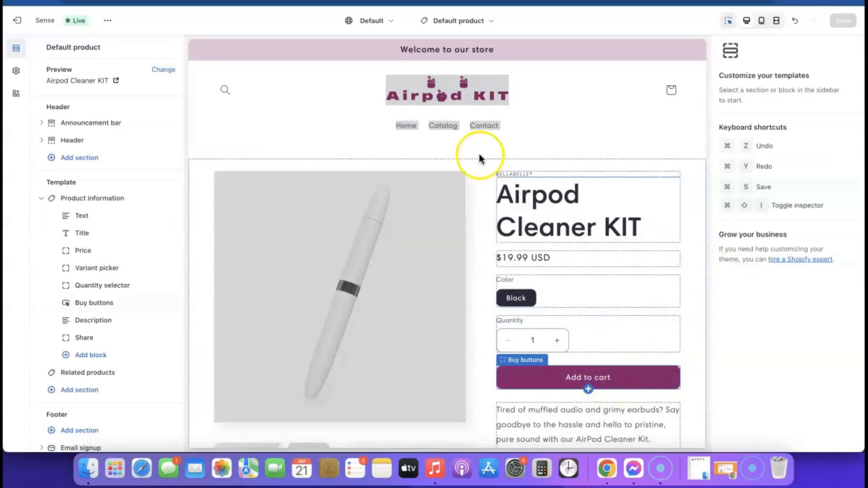
pyautogui.click(480, 16)
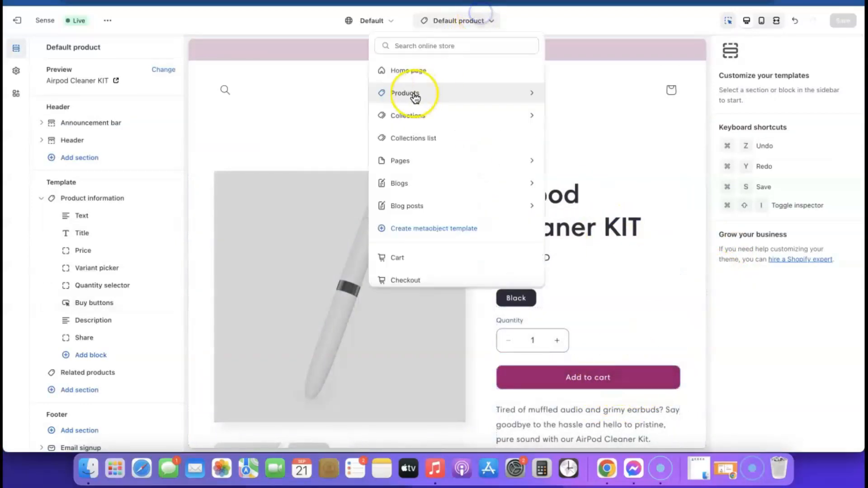
pyautogui.click(398, 69)
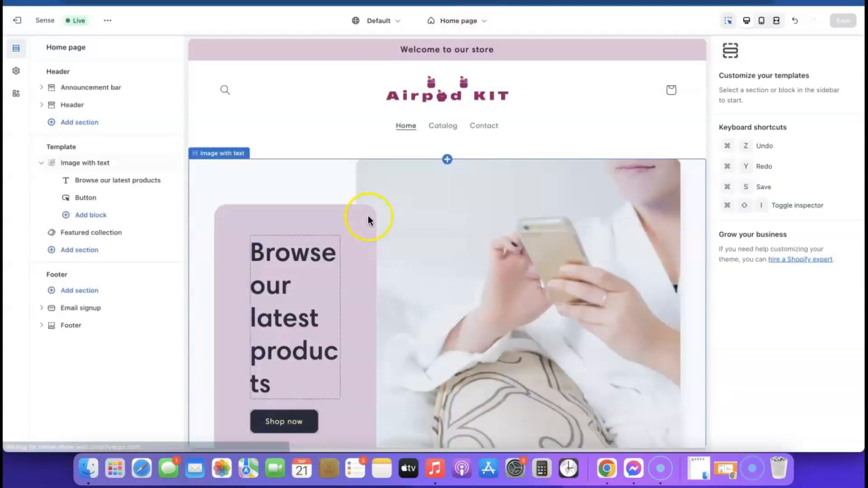
pyautogui.scroll(-5, 368, 219)
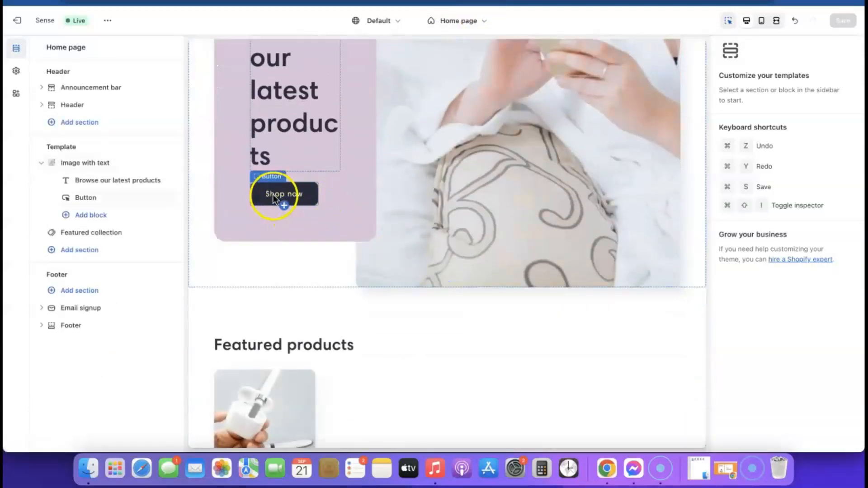
pyautogui.scroll(5, 273, 196)
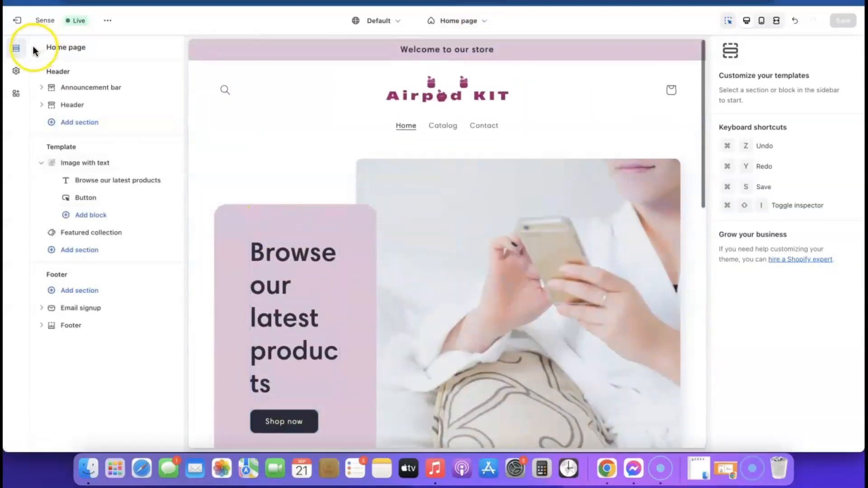
pyautogui.click(16, 72)
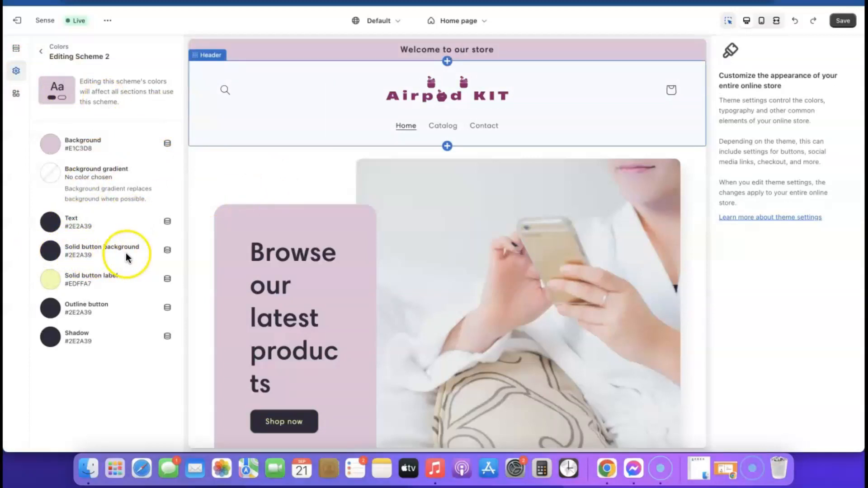
# - Set Scheme 2's solid button background to #9B046F and save the theme
pyautogui.click(53, 254)
pyautogui.click(54, 255)
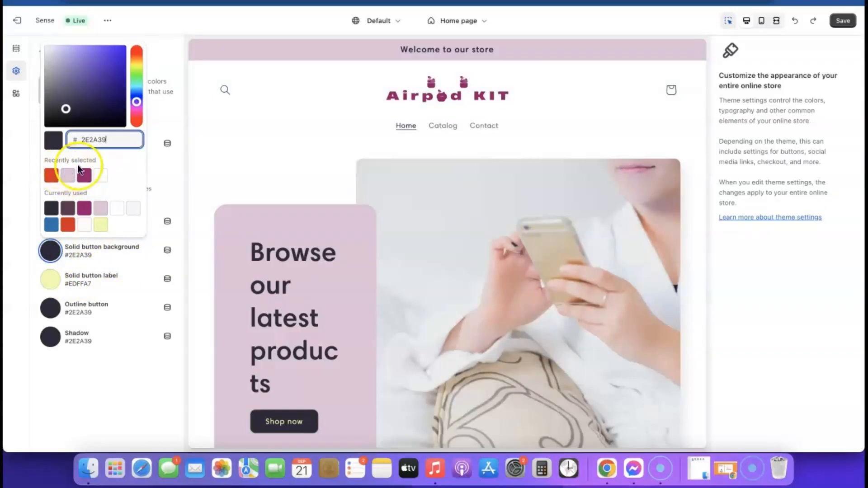
pyautogui.click(84, 176)
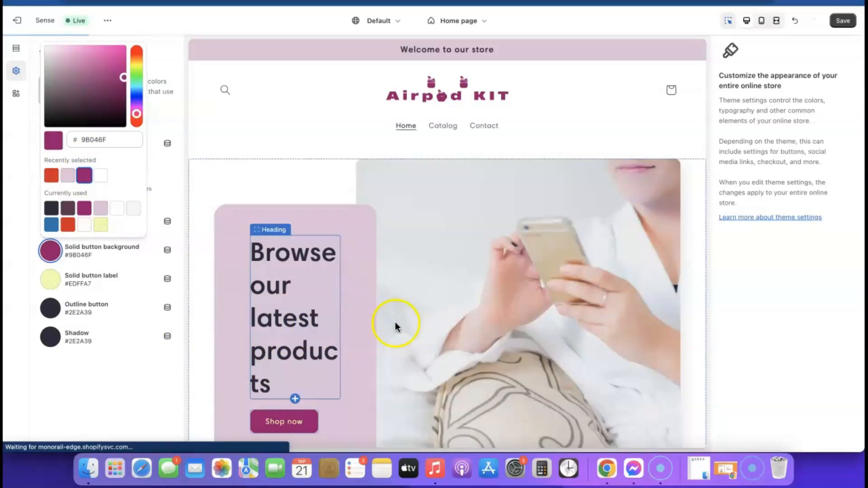
pyautogui.scroll(-3, 394, 322)
pyautogui.scroll(3, 394, 321)
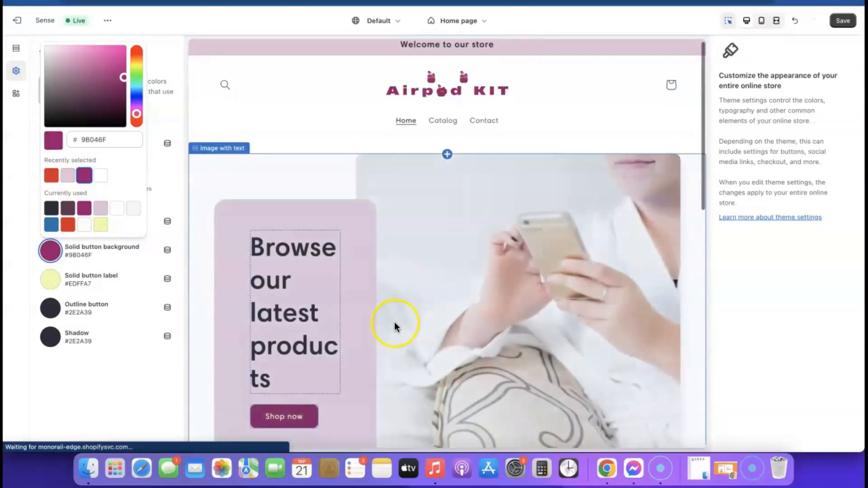
pyautogui.click(843, 21)
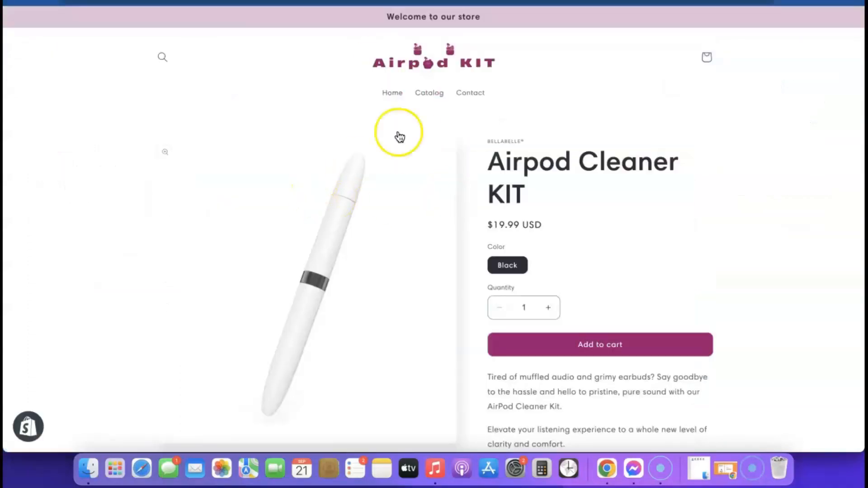
pyautogui.click(420, 68)
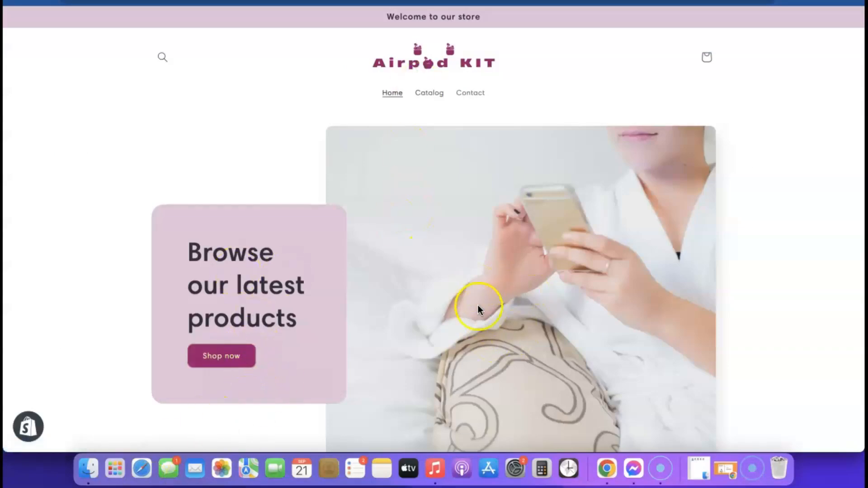
pyautogui.scroll(-1, 479, 309)
pyautogui.scroll(-15, 532, 294)
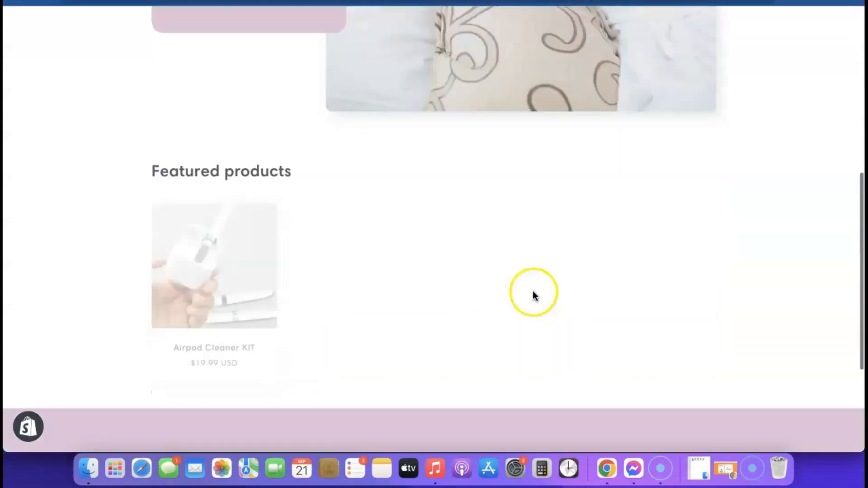
pyautogui.scroll(15, 535, 322)
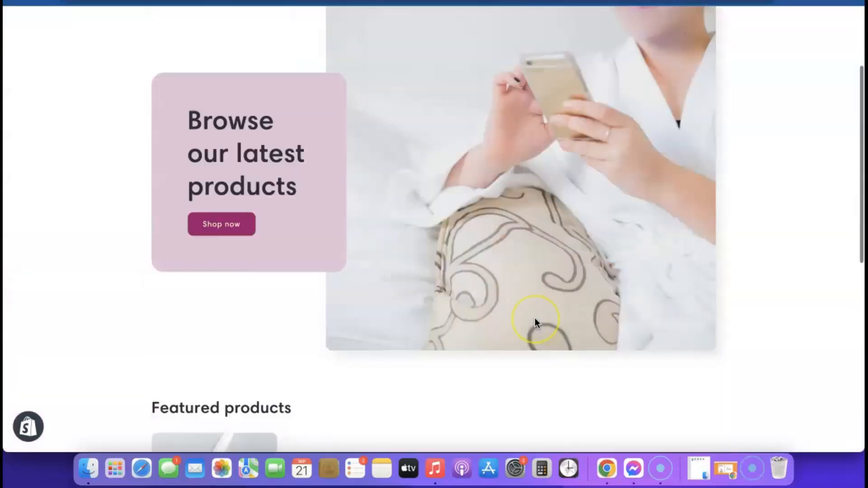
pyautogui.scroll(-15, 534, 321)
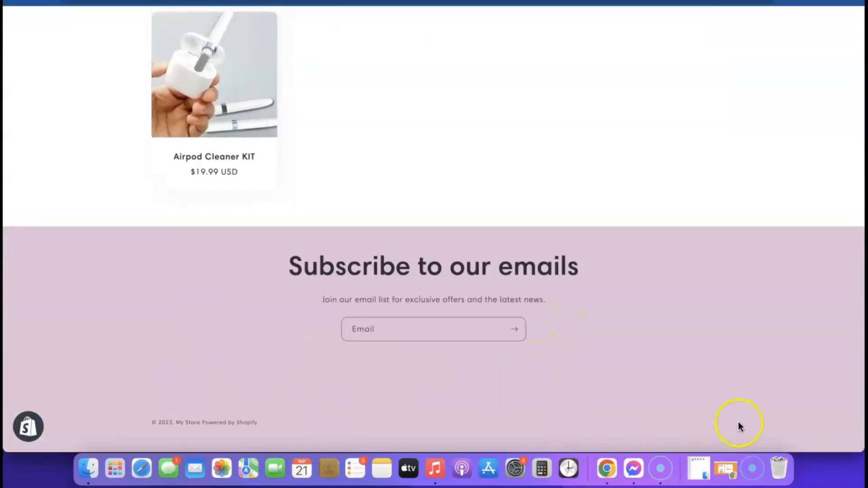
pyautogui.scroll(15, 217, 325)
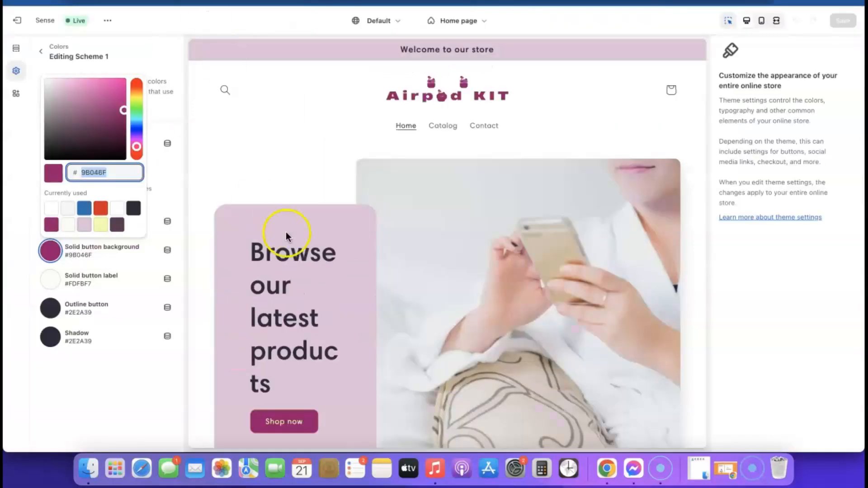
# - Exit the theme editor and go to Settings > Policies
pyautogui.click(18, 21)
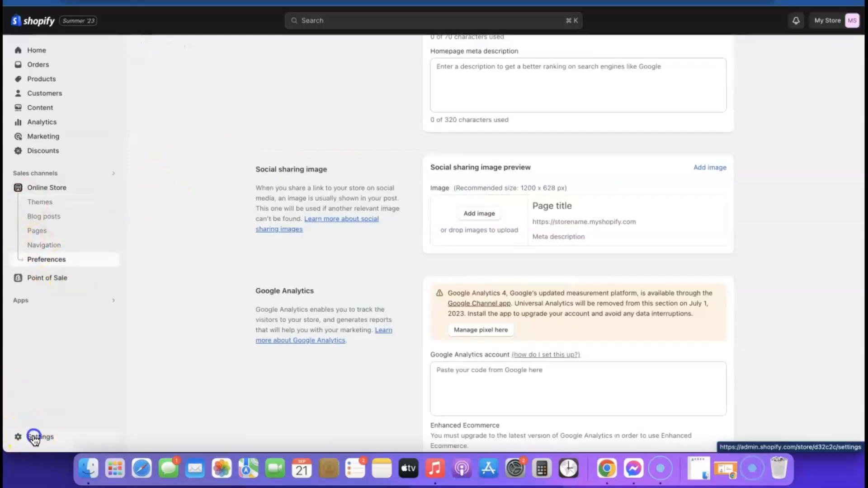
pyautogui.click(34, 436)
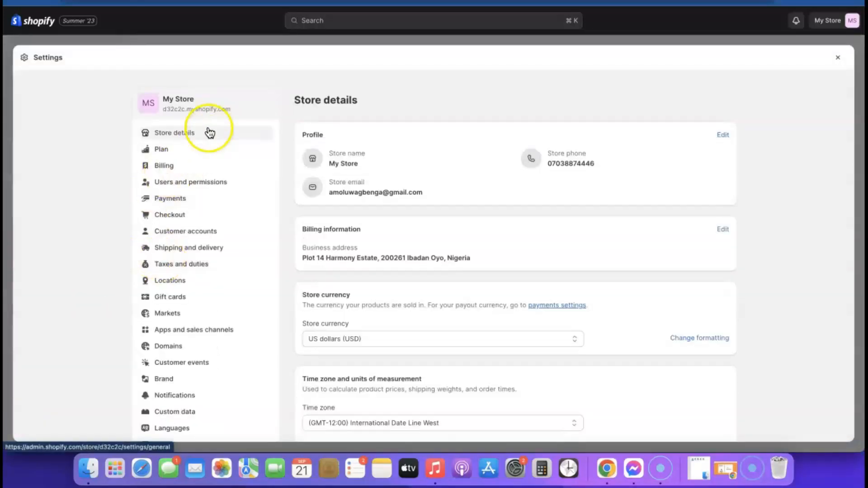
pyautogui.scroll(-1, 206, 181)
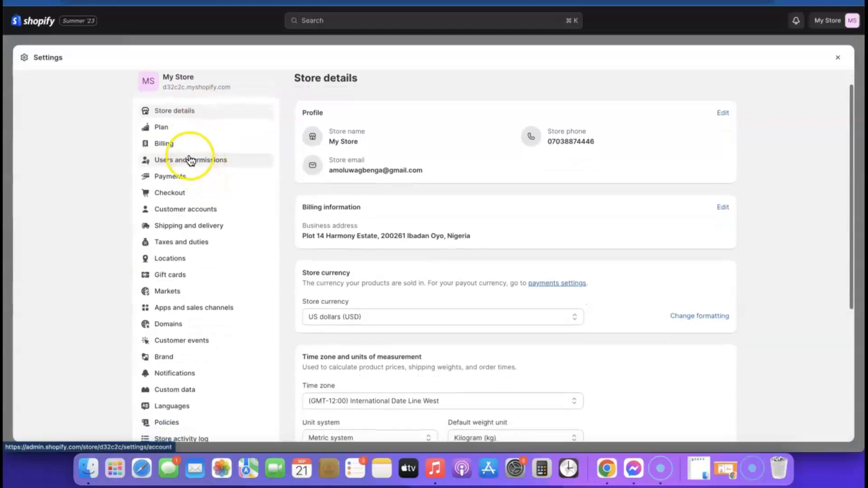
pyautogui.scroll(-2, 188, 161)
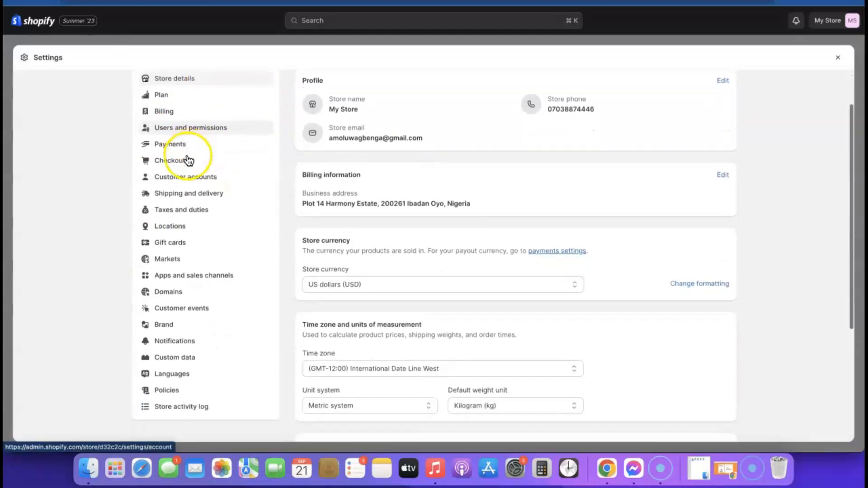
pyautogui.click(163, 392)
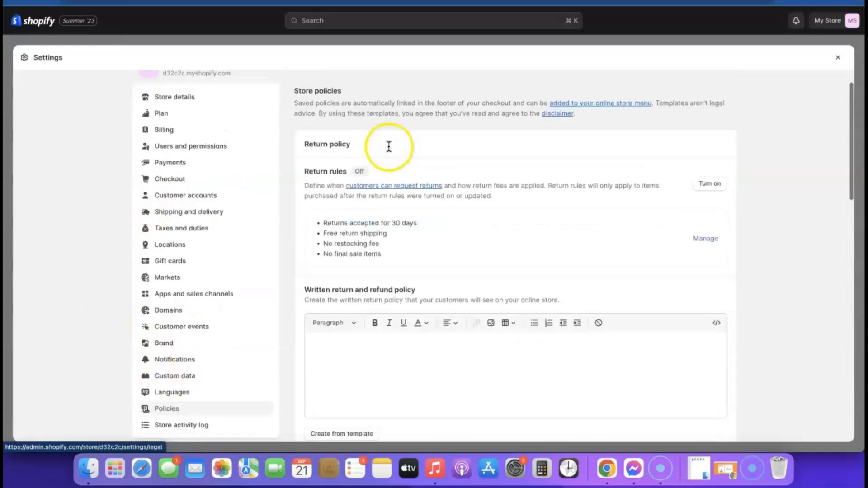
# - Fill the return and refund policy with Shopify's template text
pyautogui.scroll(-3, 388, 163)
pyautogui.scroll(3, 389, 183)
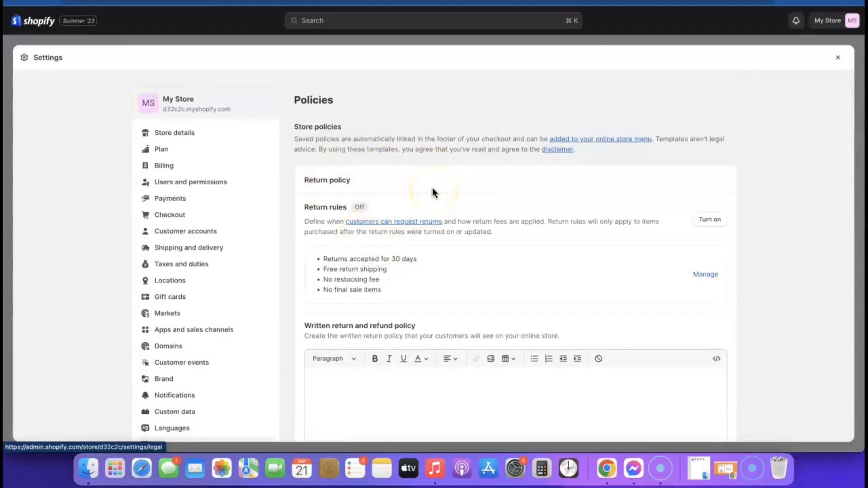
pyautogui.scroll(-3, 434, 203)
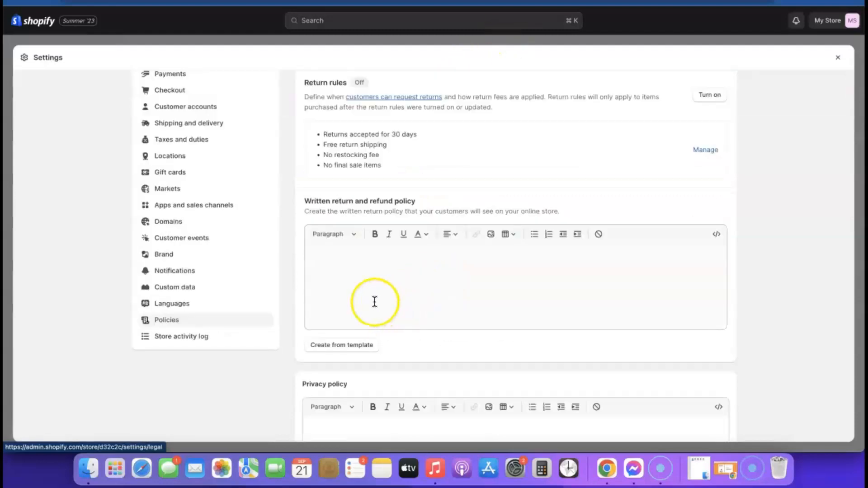
pyautogui.click(337, 345)
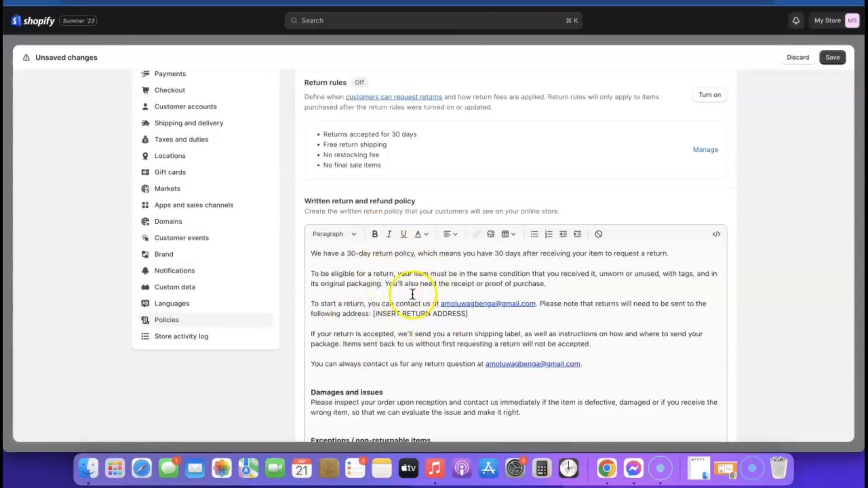
# - Generate the privacy policy from Shopify's template
pyautogui.scroll(-10, 438, 292)
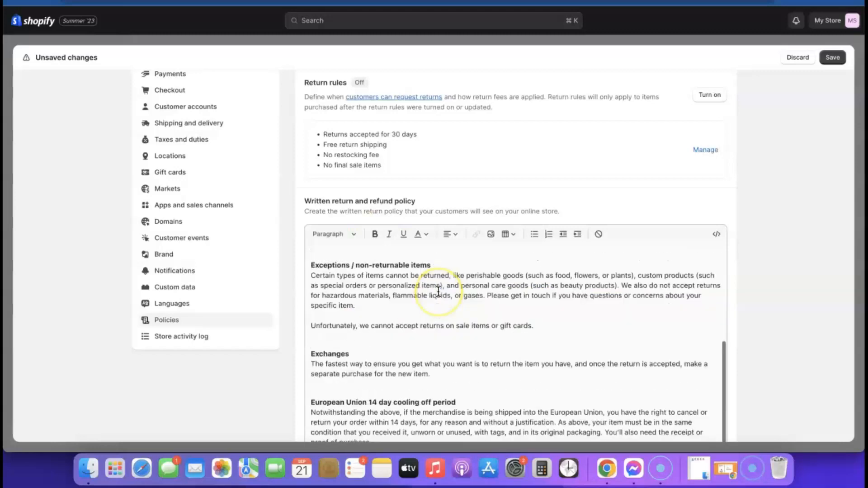
pyautogui.scroll(8, 444, 191)
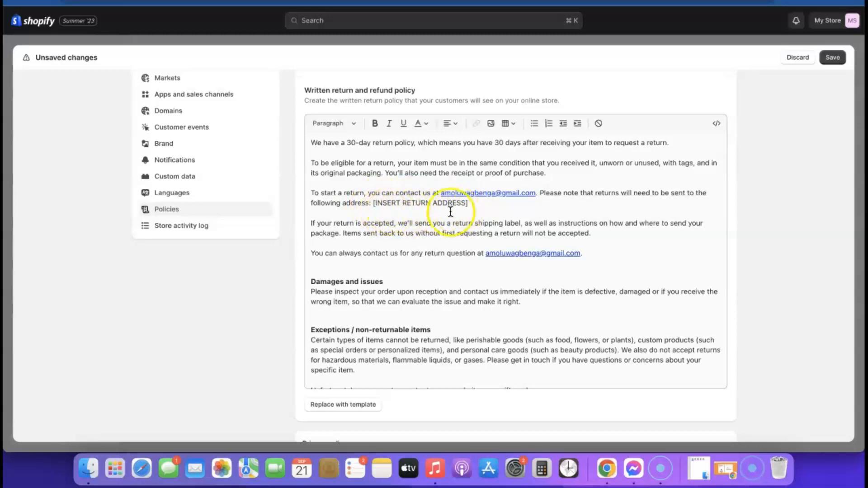
pyautogui.scroll(-4, 452, 221)
pyautogui.scroll(-5, 668, 237)
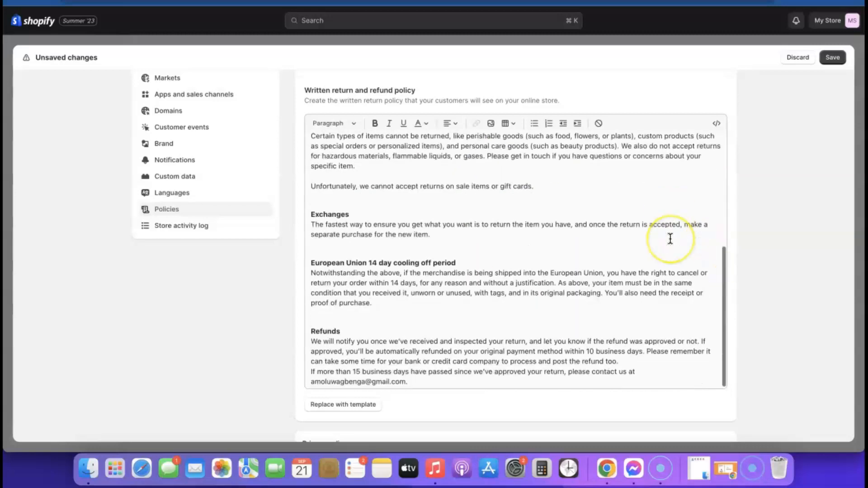
pyautogui.scroll(-4, 669, 238)
pyautogui.scroll(-6, 678, 258)
pyautogui.scroll(3, 443, 172)
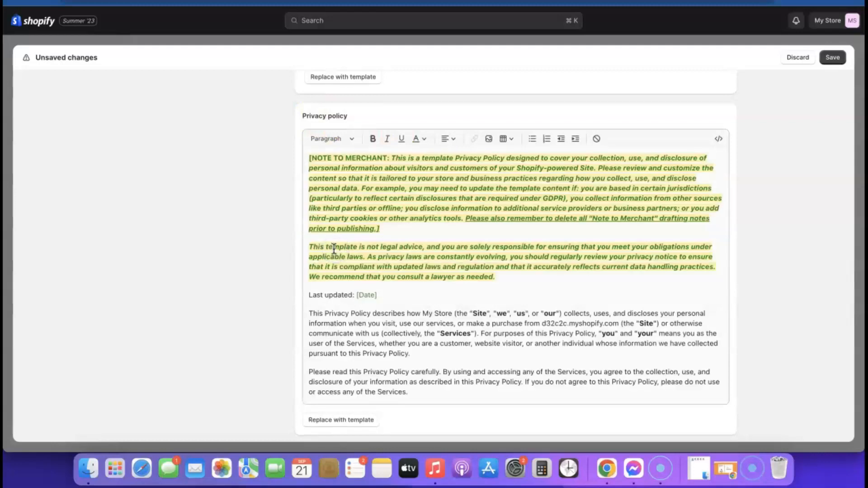
pyautogui.scroll(2, 560, 248)
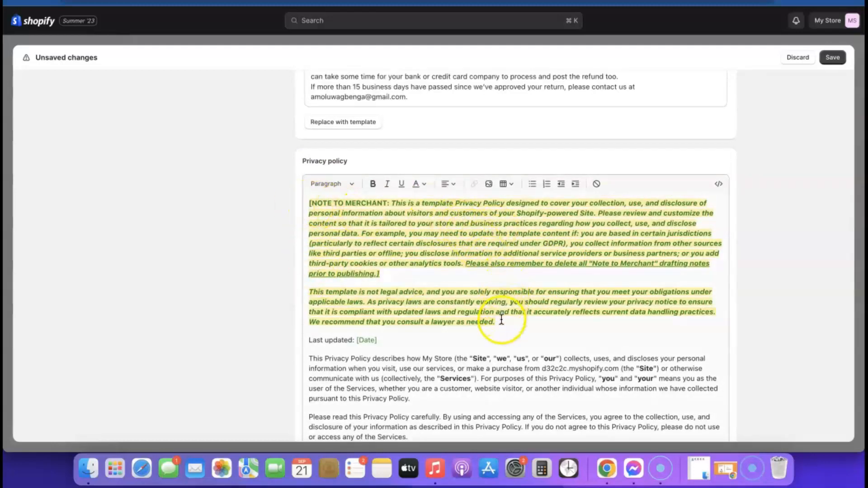
pyautogui.scroll(-10, 440, 252)
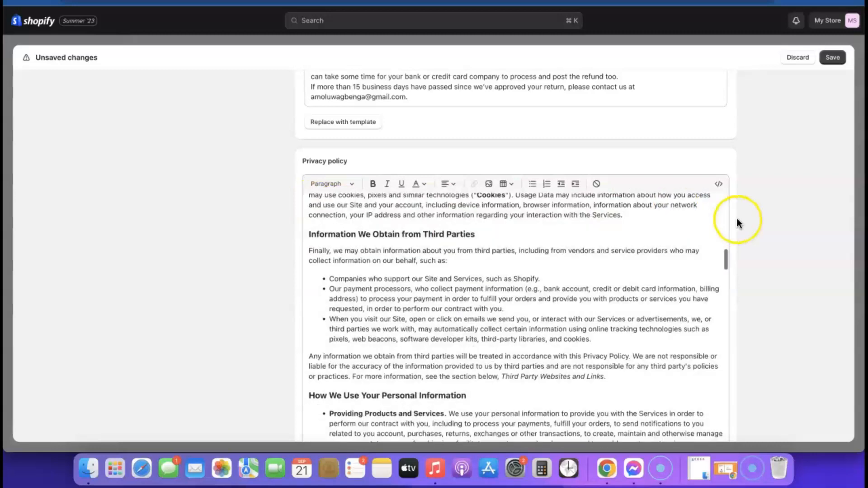
pyautogui.scroll(-5, 738, 221)
pyautogui.scroll(-3, 738, 221)
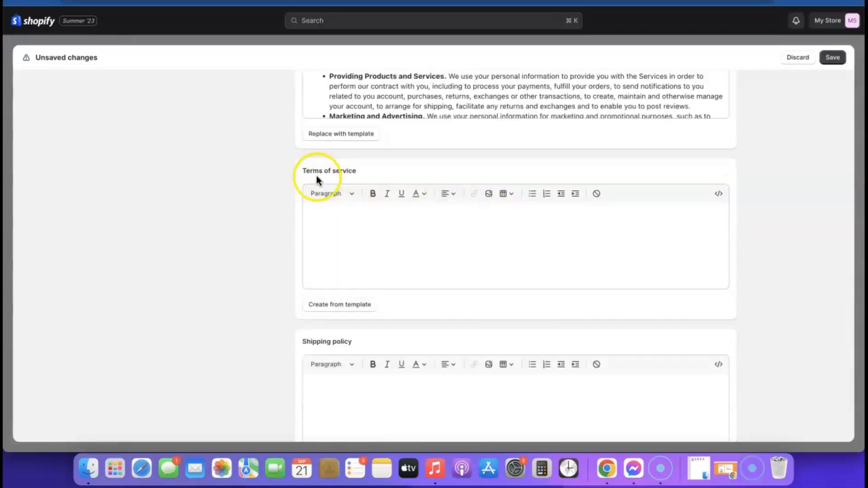
pyautogui.click(335, 305)
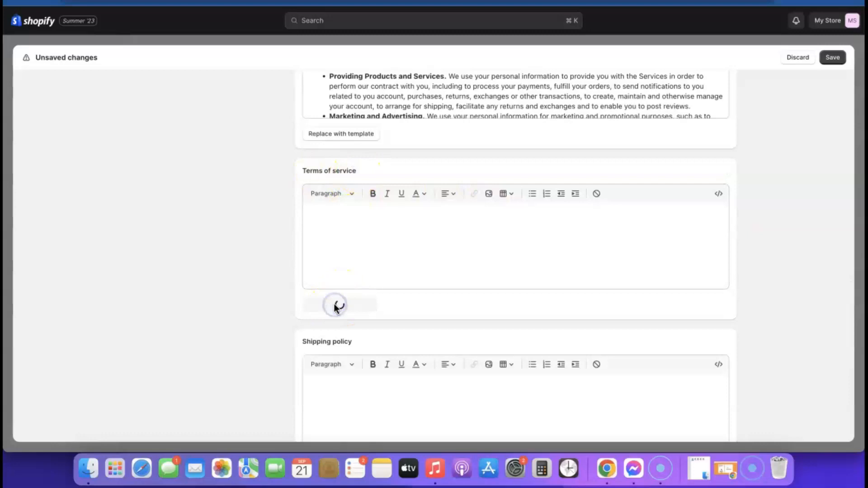
# - Fill the contact information policy from Shopify's template after the terms of service load
pyautogui.scroll(-15, 508, 284)
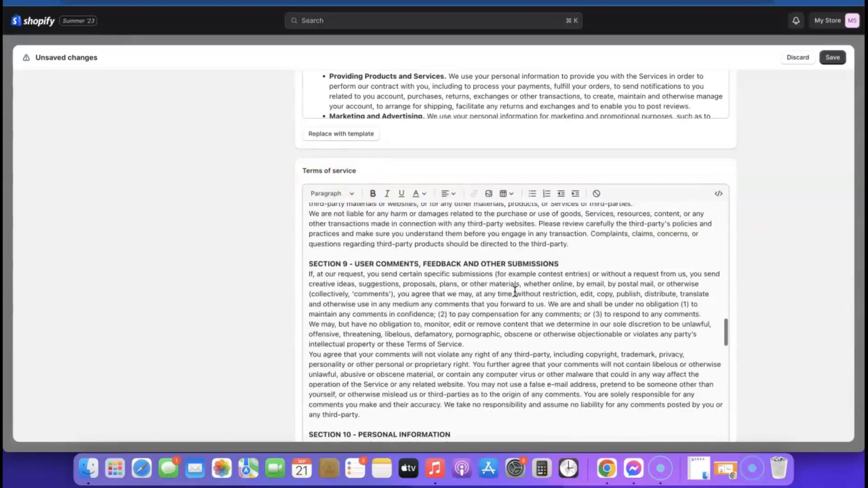
pyautogui.scroll(-15, 515, 292)
pyautogui.scroll(-15, 644, 223)
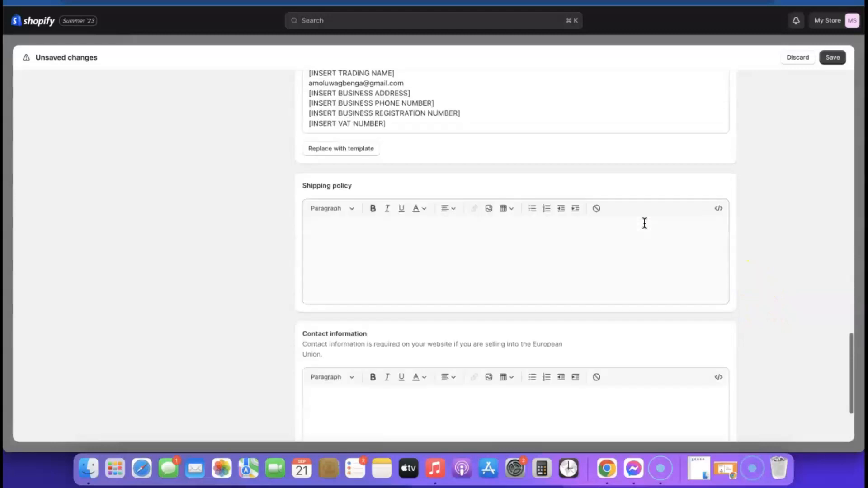
pyautogui.scroll(2, 644, 223)
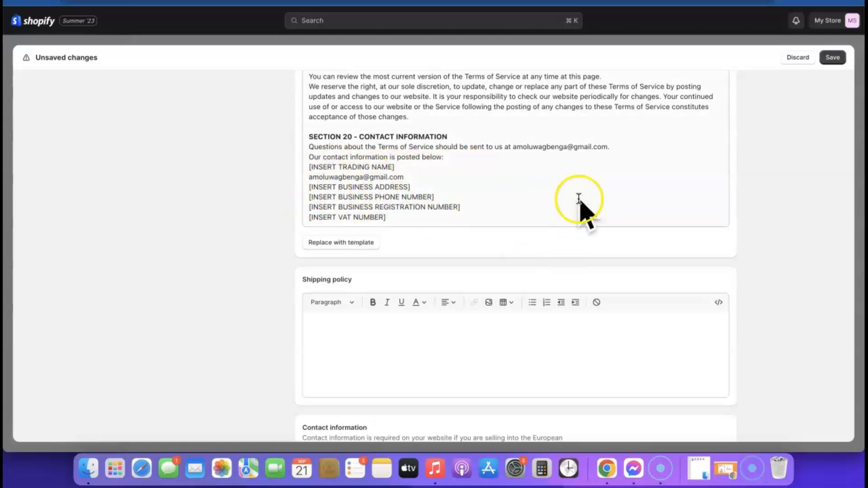
pyautogui.scroll(-1, 581, 199)
pyautogui.click(393, 294)
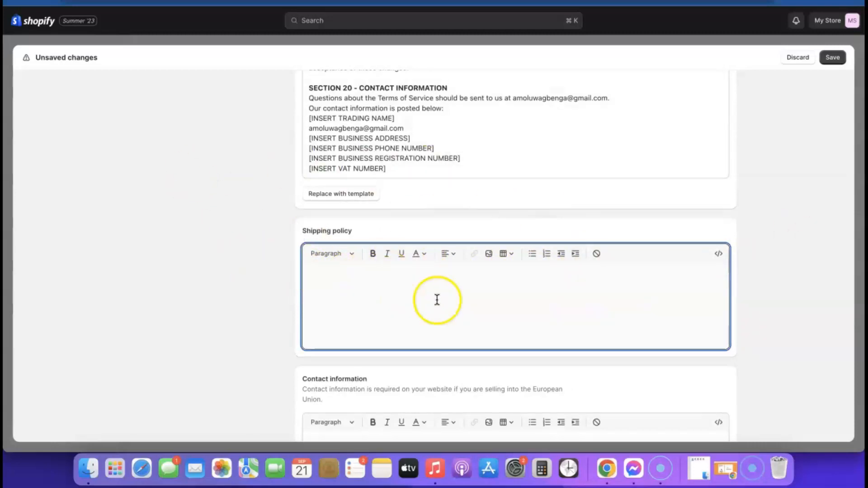
# - Review the generated policies and save them
pyautogui.scroll(-1, 649, 286)
pyautogui.scroll(-3, 659, 282)
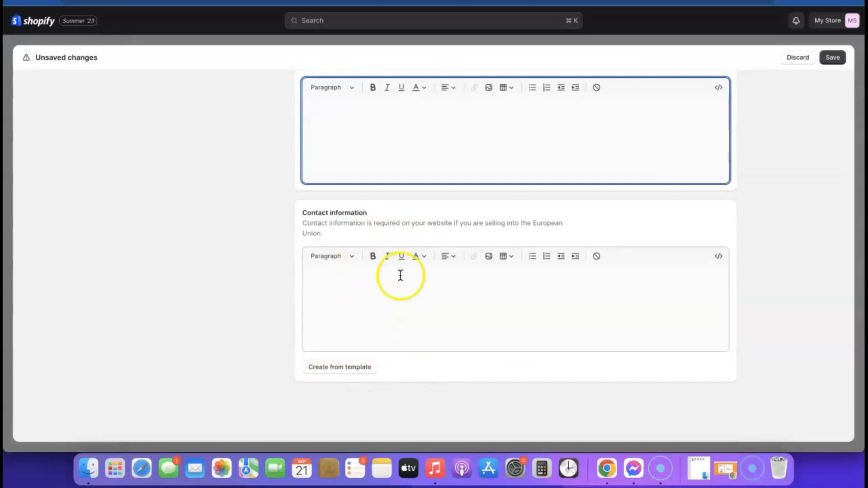
pyautogui.scroll(2, 726, 323)
pyautogui.scroll(-2, 726, 329)
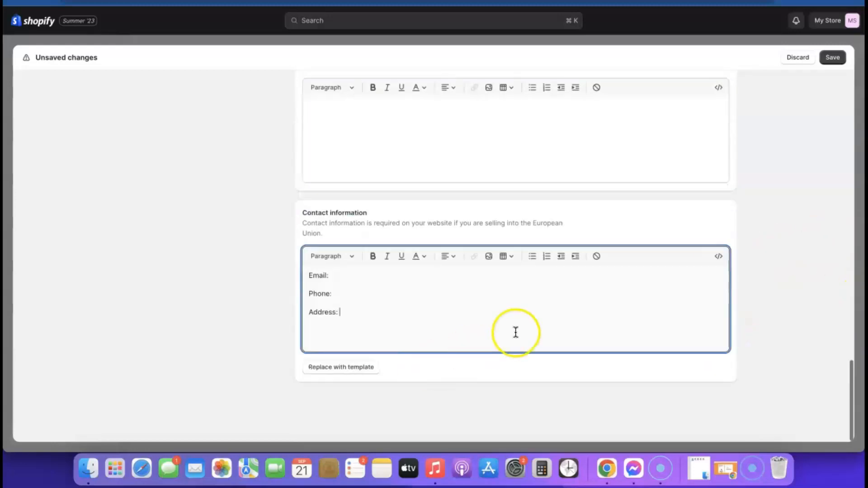
pyautogui.scroll(15, 515, 333)
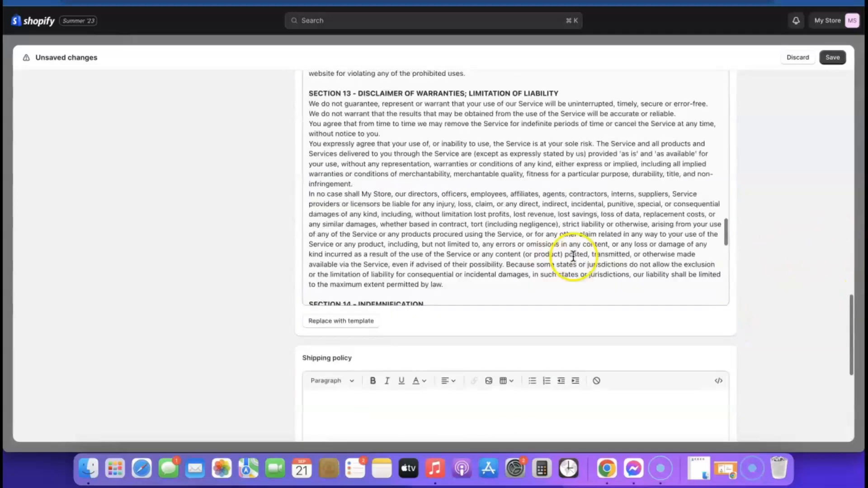
pyautogui.click(836, 59)
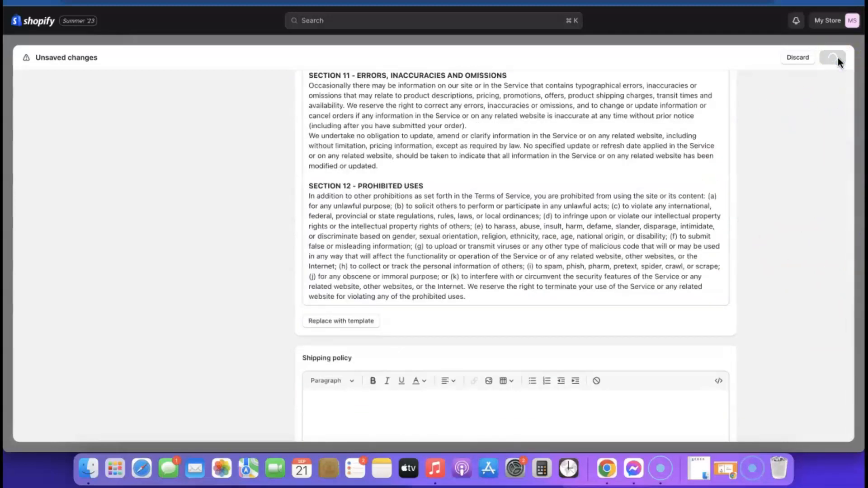
pyautogui.click(837, 57)
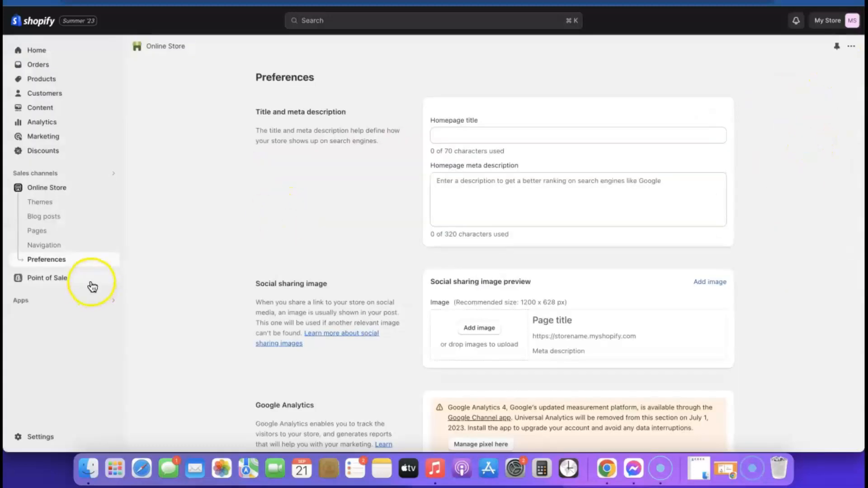
# - Add Privacy Policy and Refund Policy links to the Footer menu from Navigation
pyautogui.click(45, 247)
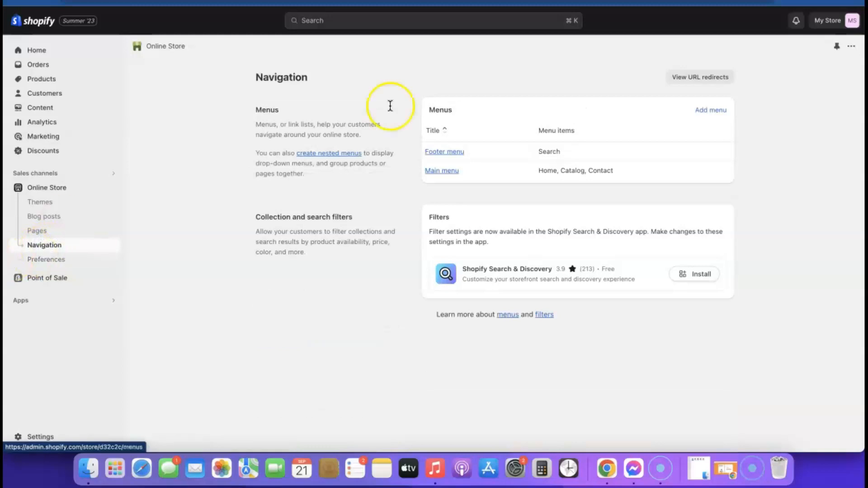
pyautogui.click(455, 153)
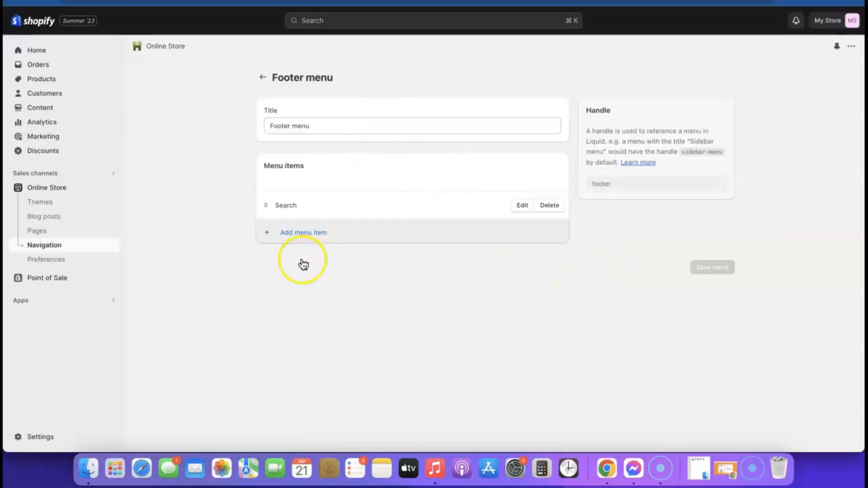
pyautogui.click(298, 234)
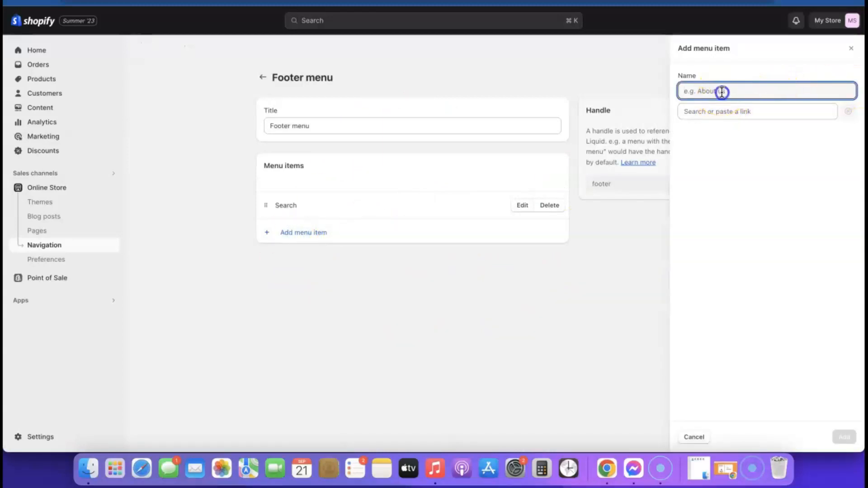
pyautogui.click(726, 112)
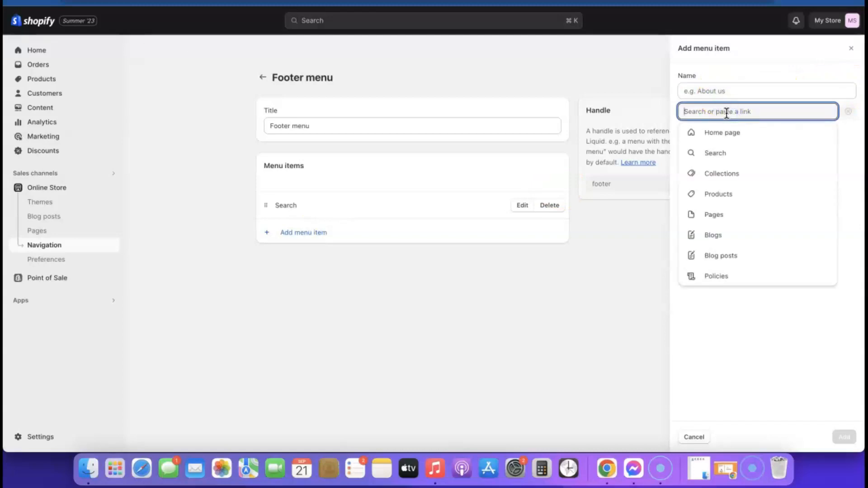
pyautogui.click(720, 276)
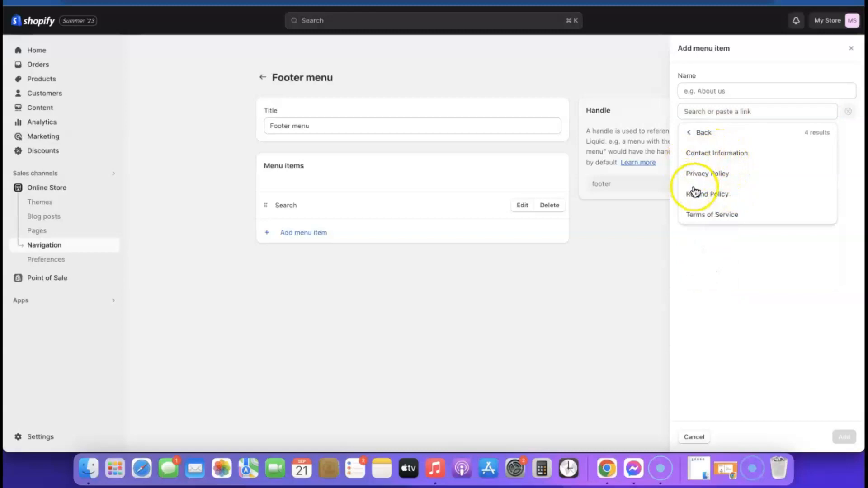
pyautogui.click(703, 174)
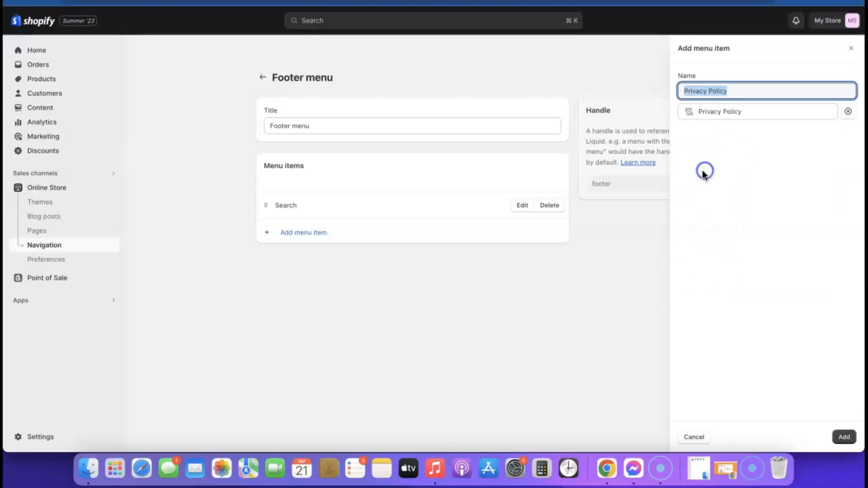
pyautogui.click(841, 435)
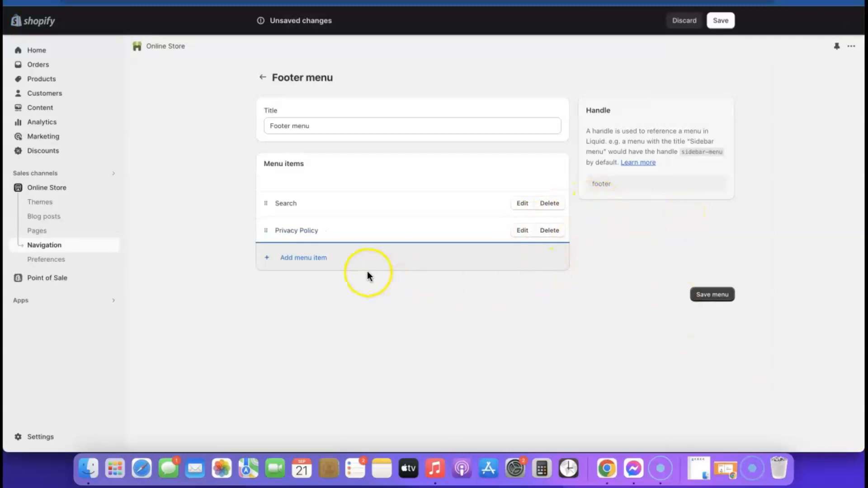
pyautogui.click(293, 262)
pyautogui.click(704, 112)
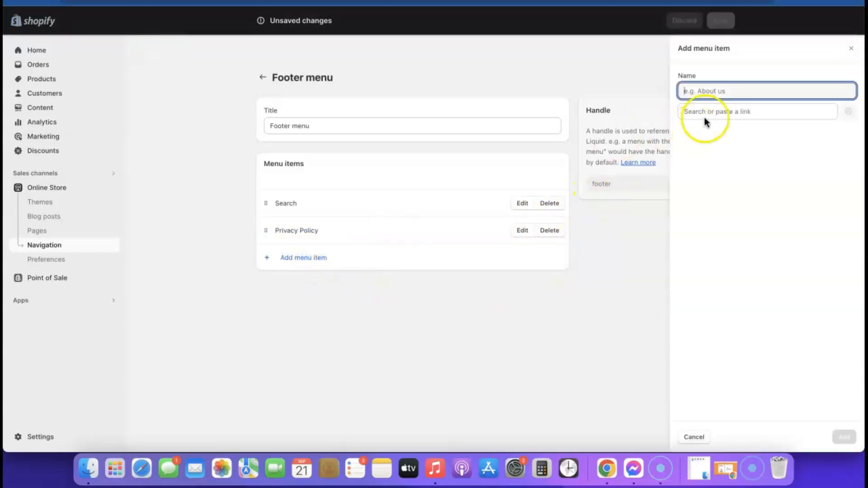
pyautogui.click(716, 275)
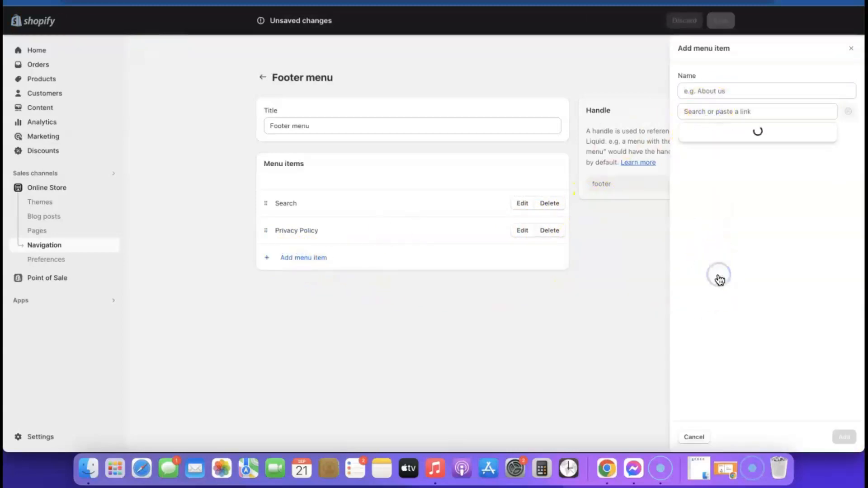
pyautogui.click(707, 194)
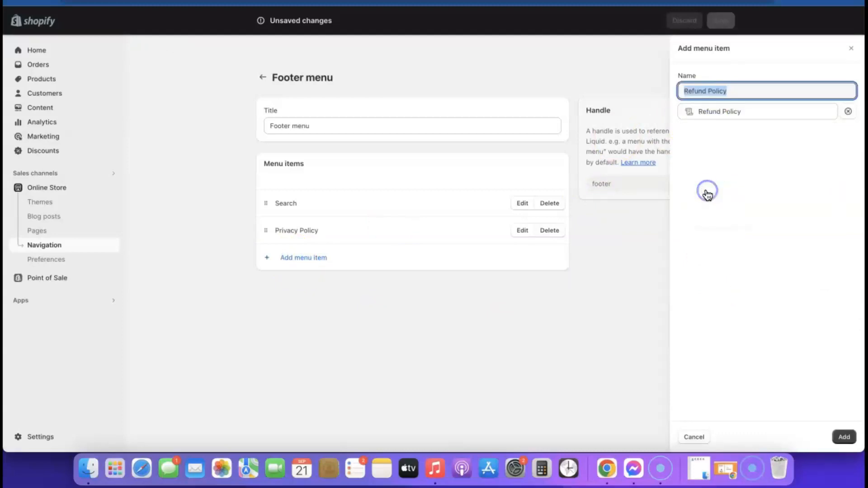
pyautogui.click(846, 437)
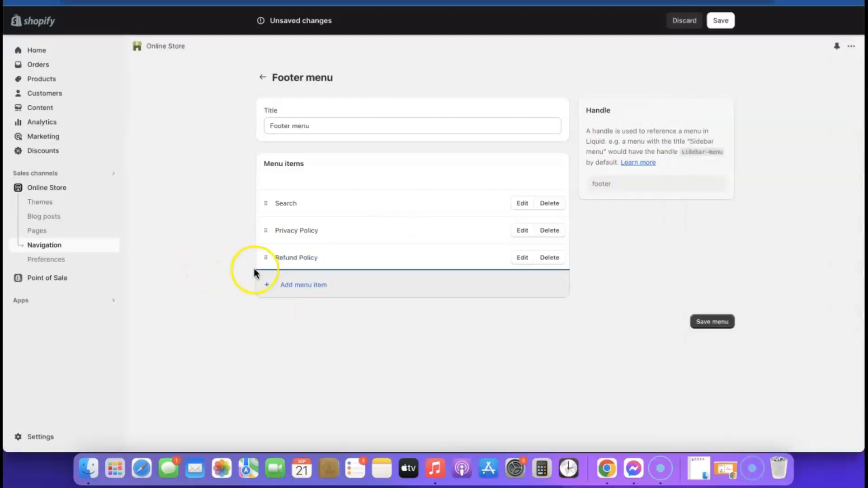
# - Add Terms of Service and Contact Information links to the Footer menu, then save it
pyautogui.click(281, 285)
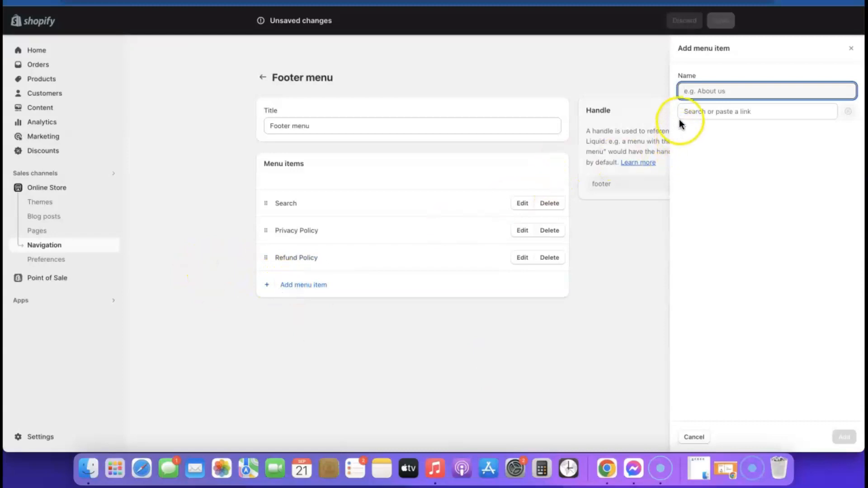
pyautogui.click(690, 113)
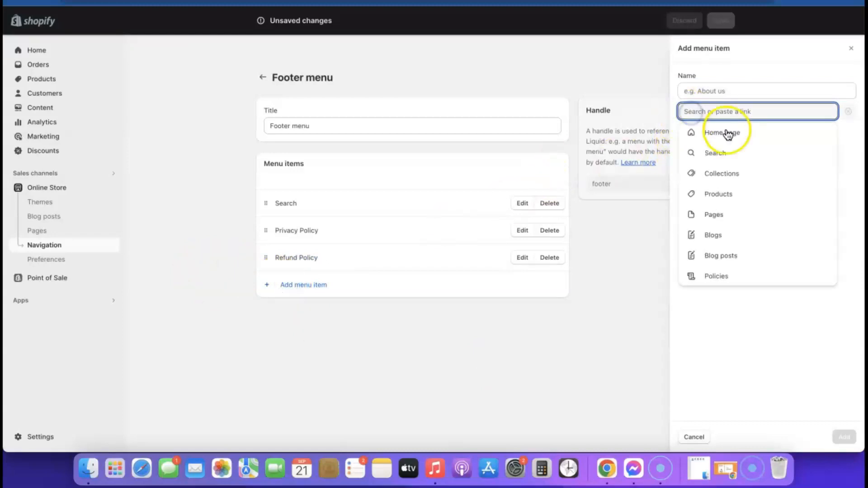
pyautogui.click(722, 278)
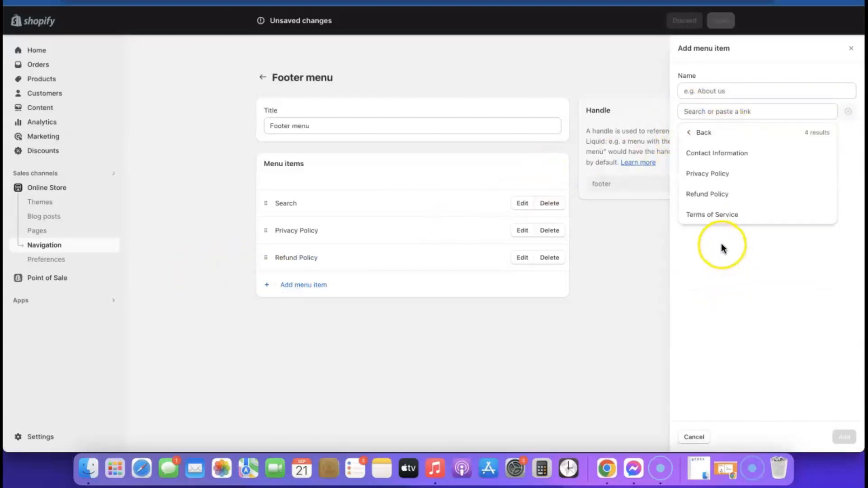
pyautogui.click(717, 215)
pyautogui.click(838, 435)
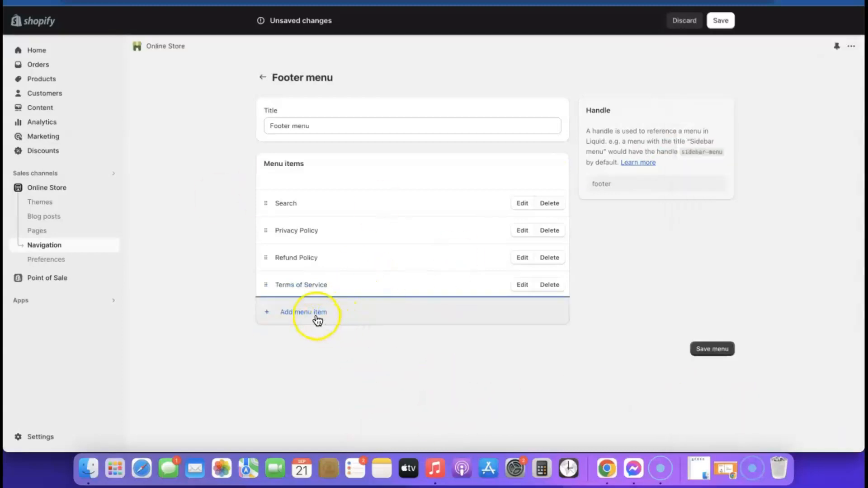
pyautogui.click(318, 320)
pyautogui.click(716, 112)
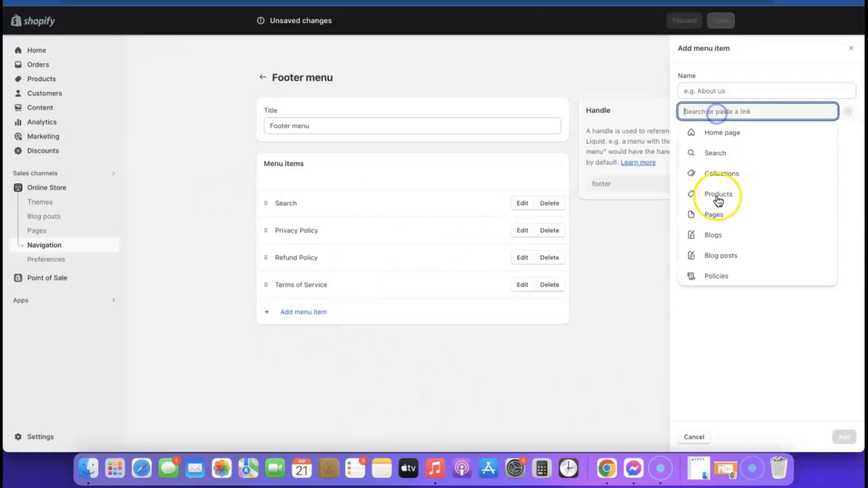
pyautogui.click(718, 277)
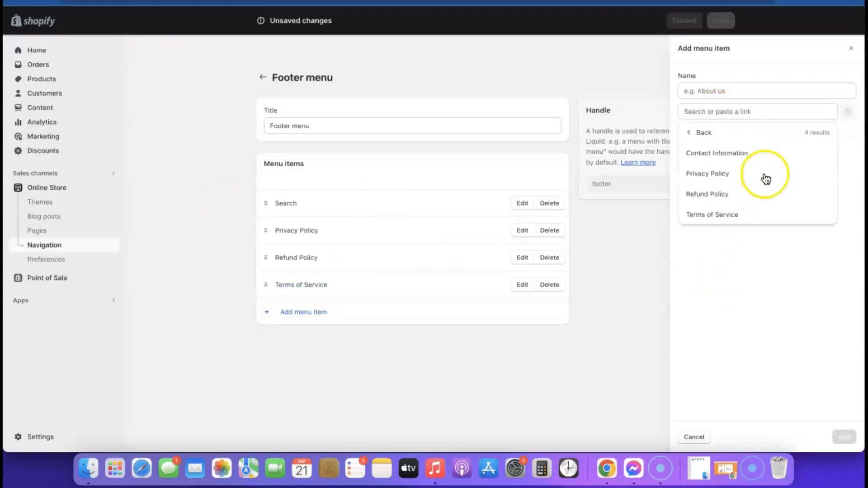
pyautogui.click(730, 153)
pyautogui.click(843, 437)
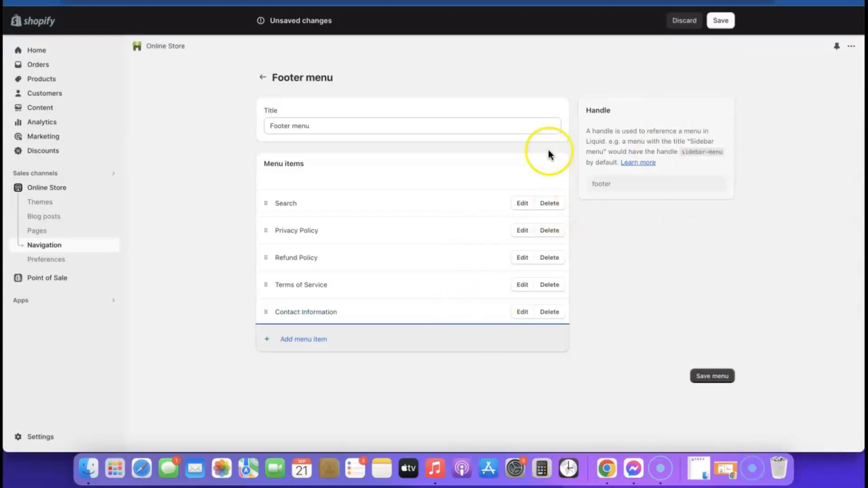
pyautogui.click(710, 378)
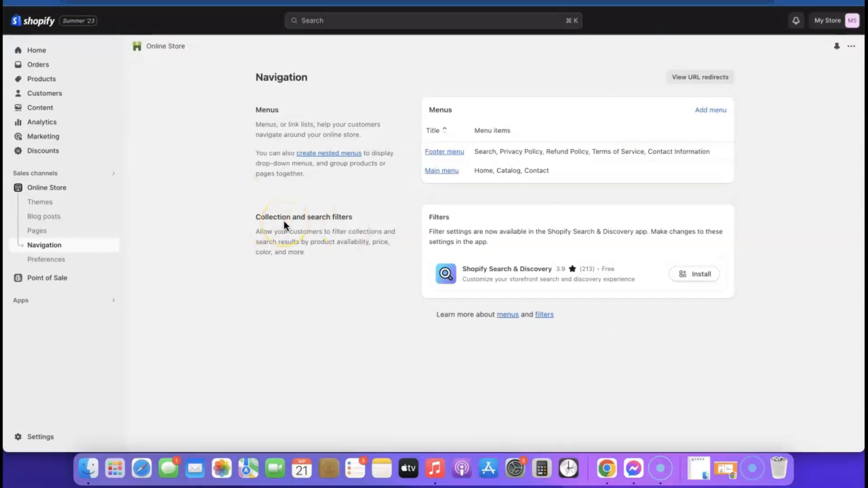
# - Add a Quick links menu block to the Sense footer, showing the Footer menu's five links
pyautogui.click(58, 189)
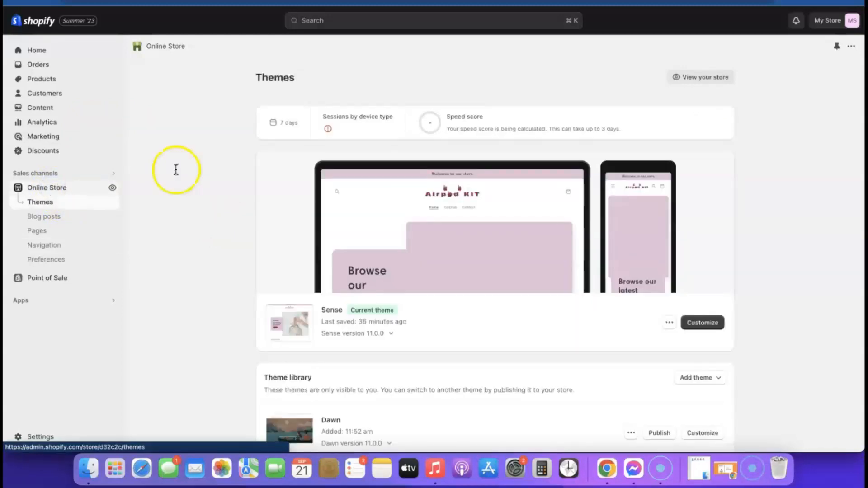
pyautogui.click(705, 322)
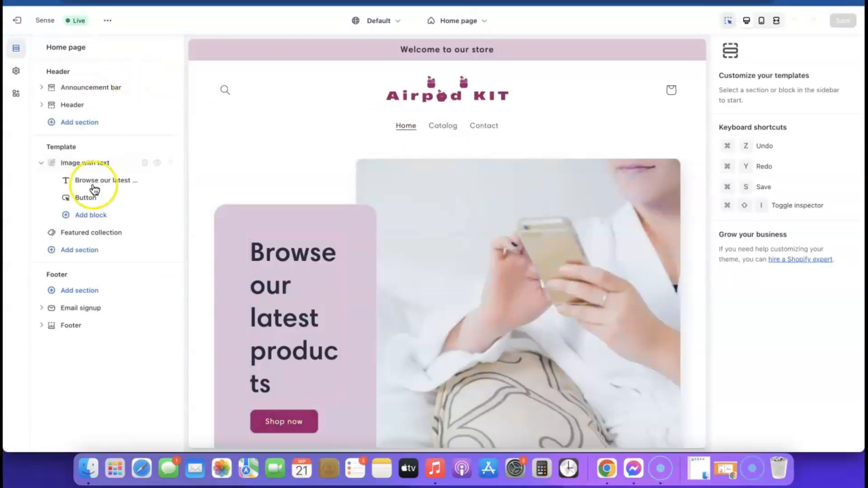
pyautogui.click(77, 329)
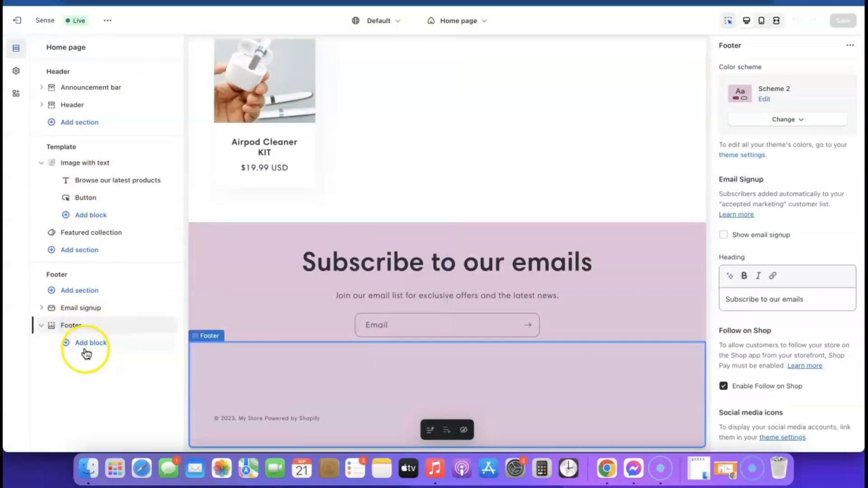
pyautogui.click(93, 344)
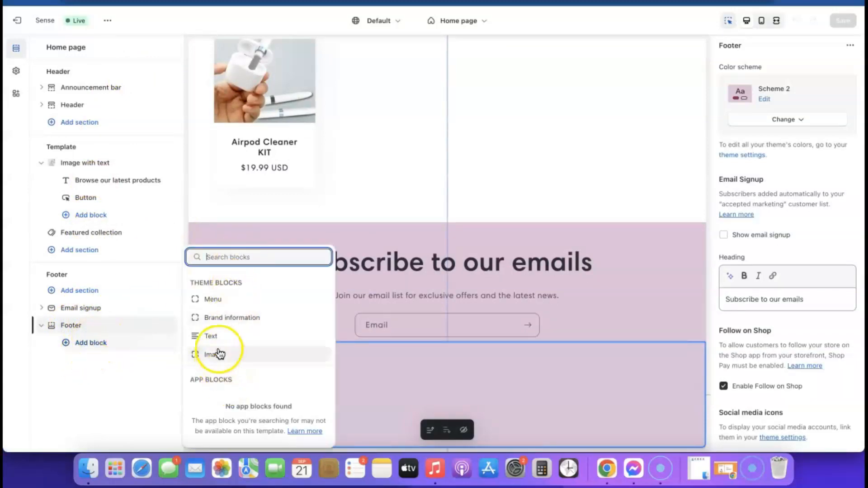
pyautogui.click(214, 299)
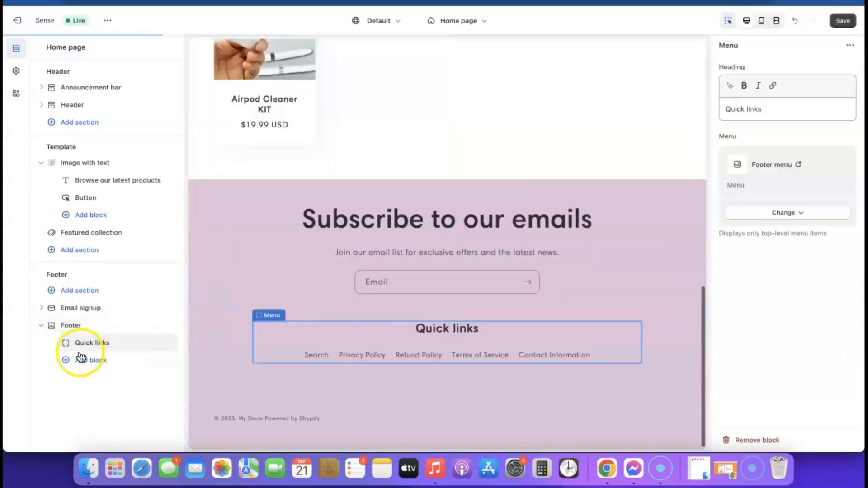
pyautogui.click(340, 356)
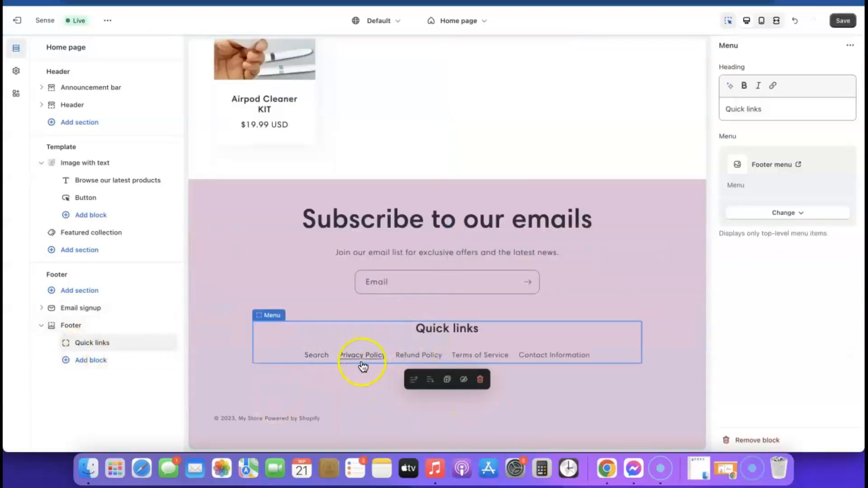